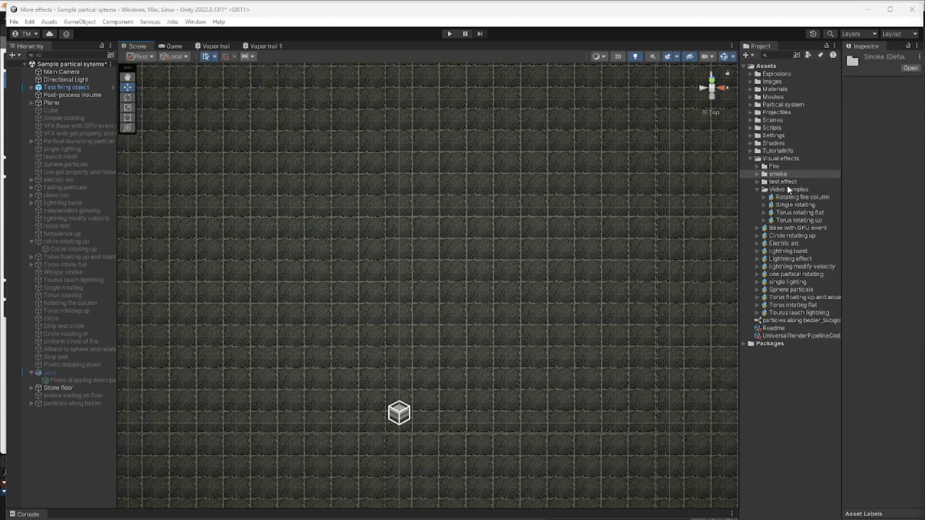
click(772, 190)
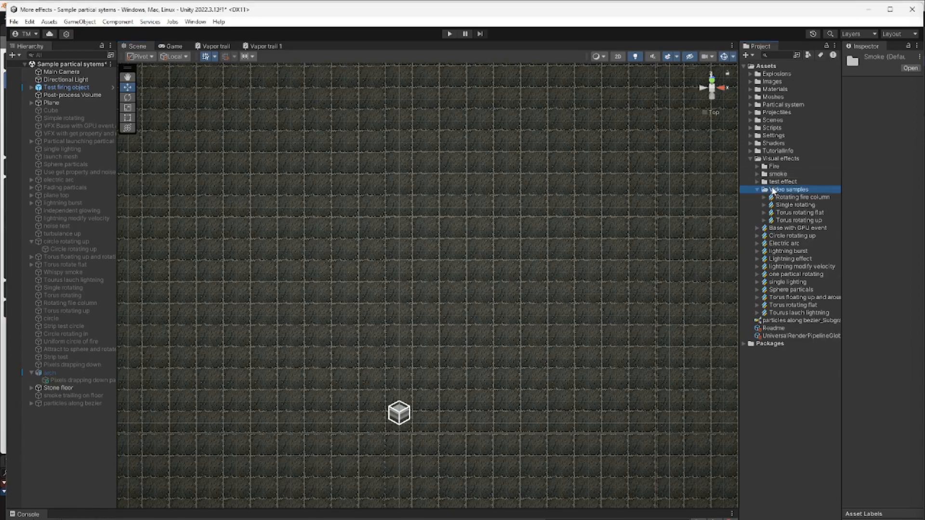
right_click(772, 190)
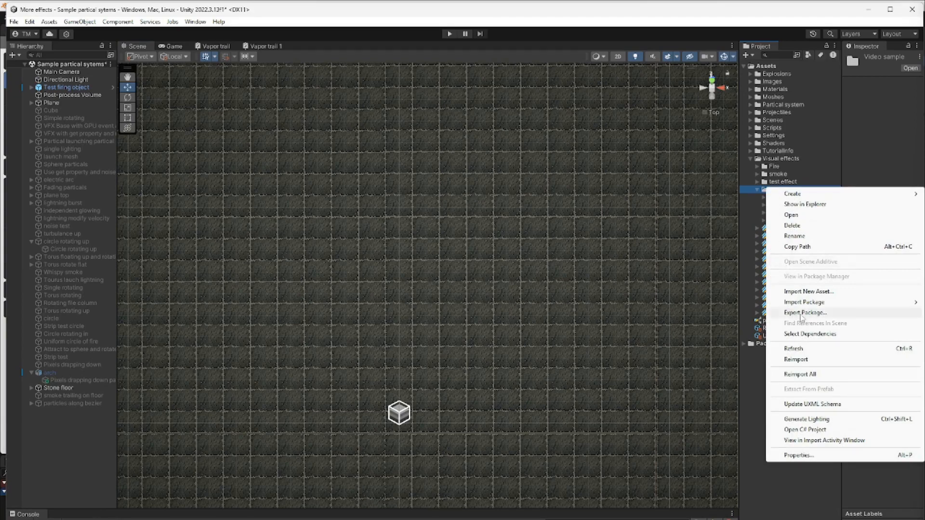
mouse_move(841, 198)
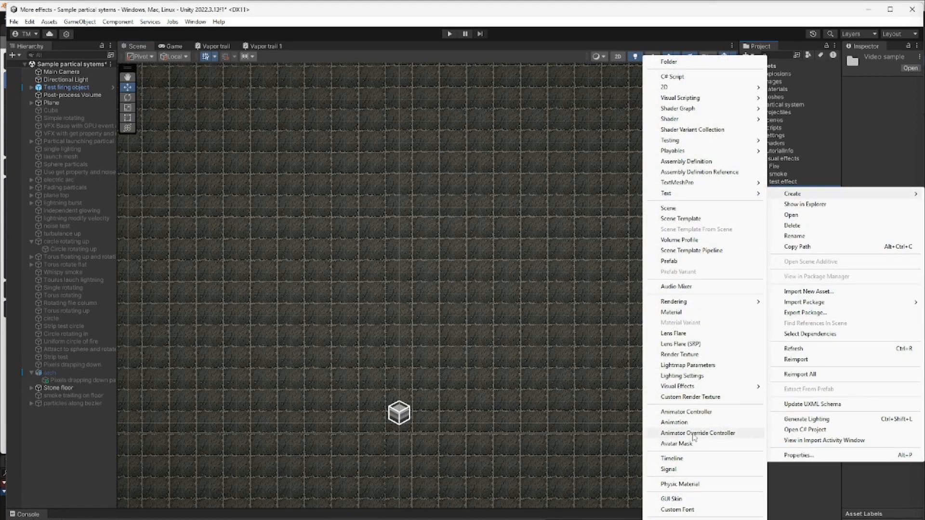
mouse_move(713, 386)
click(794, 388)
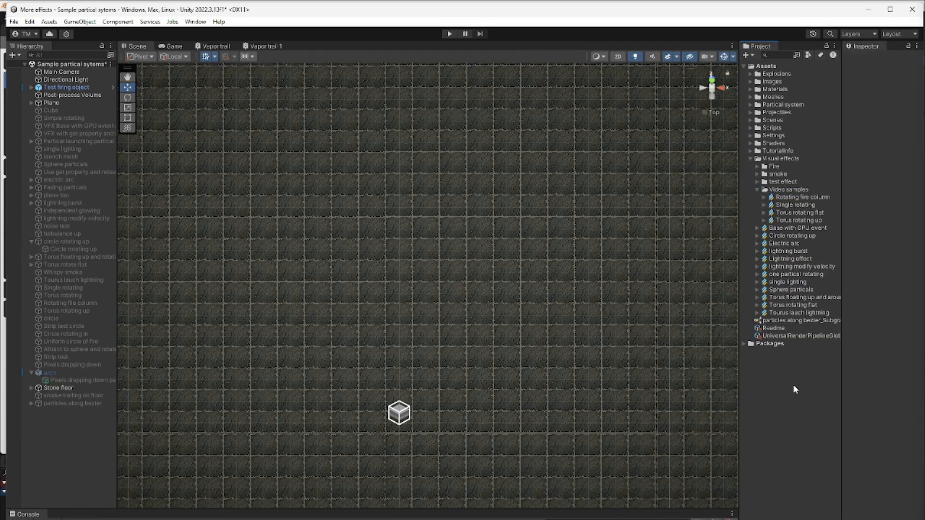
Create a Visual Effect Graph named "Bezier curve sample" in the Video samples folder
right_click(788, 189)
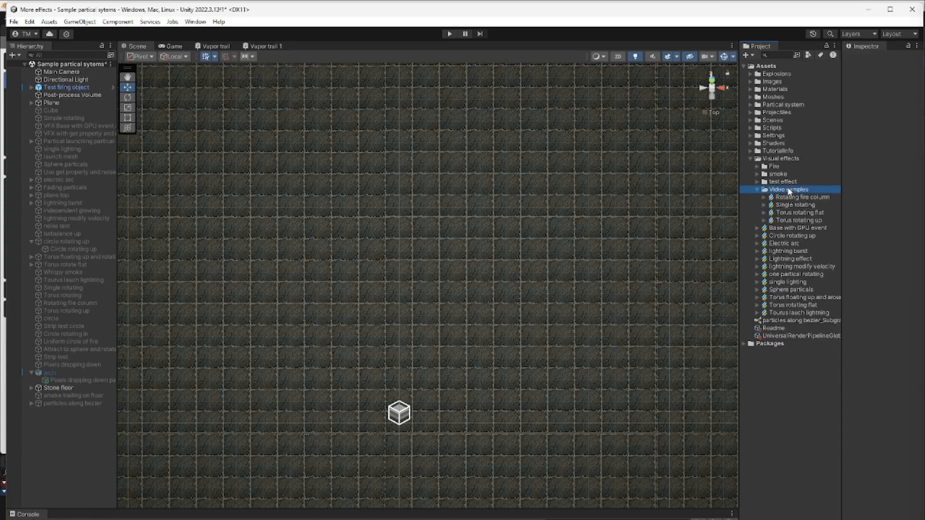
mouse_move(790, 194)
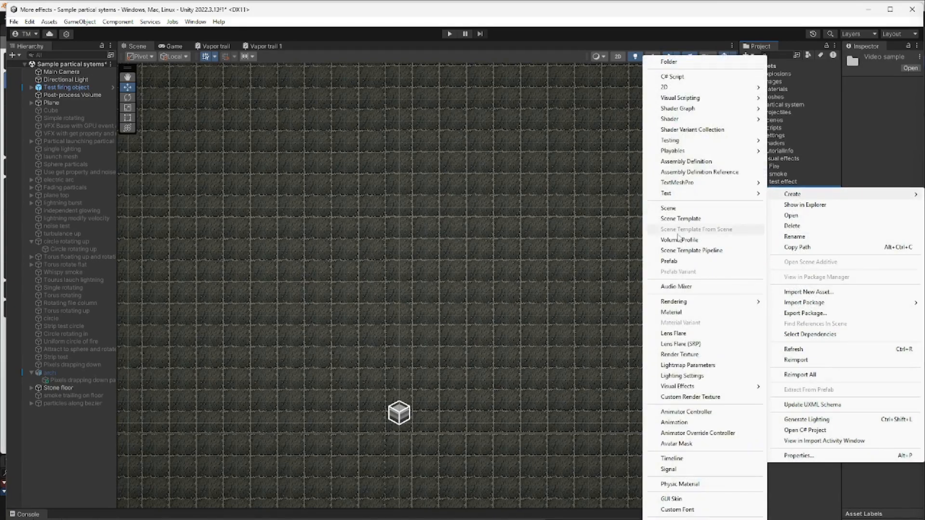
mouse_move(680, 387)
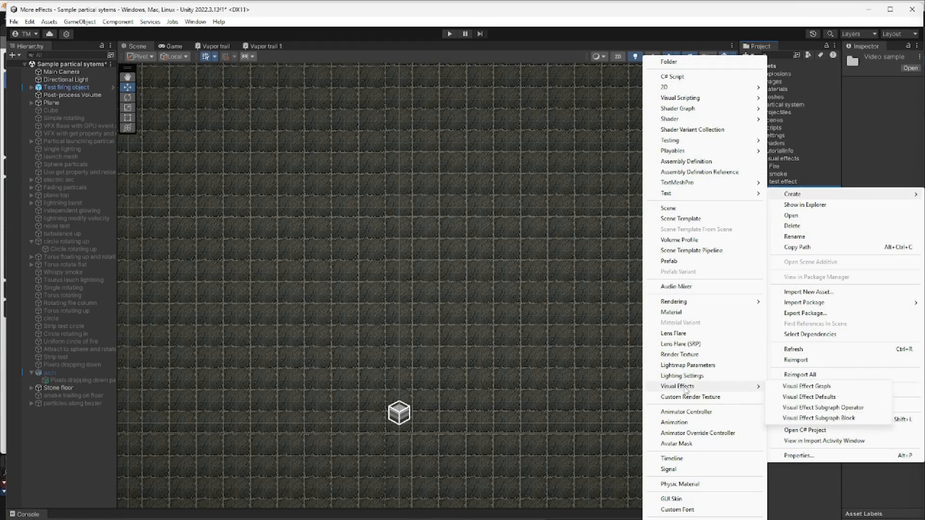
click(814, 388)
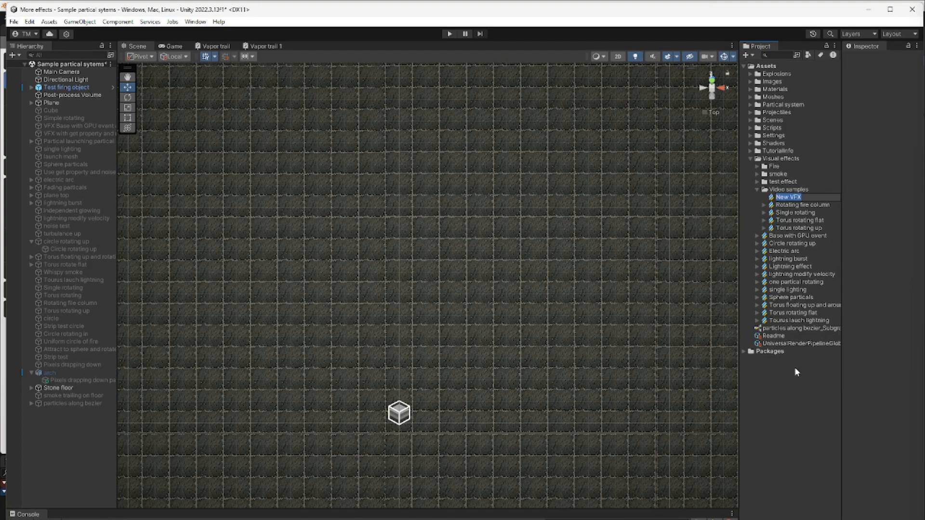
text(Bezie curve sampler)
key(Return)
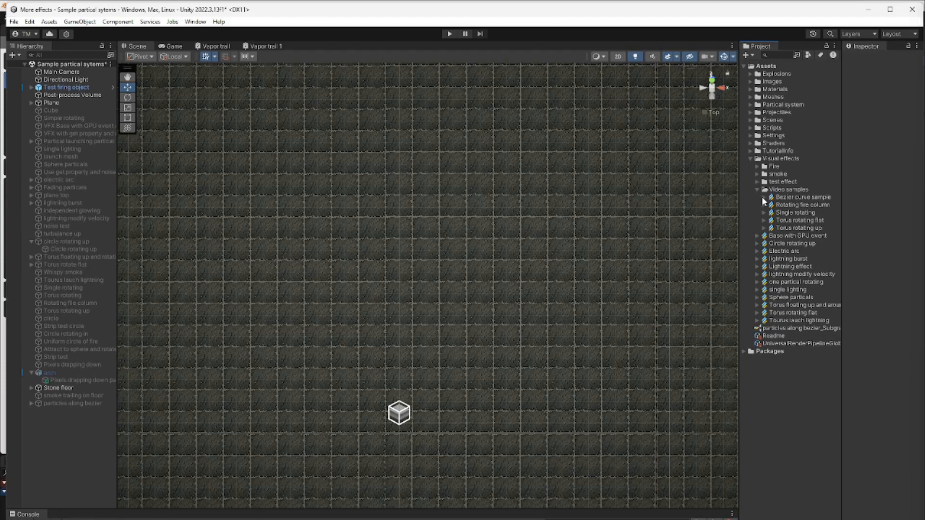
Open the Bezier curve sample graph for editing and dock its window beside the Scene view, widened
click(792, 196)
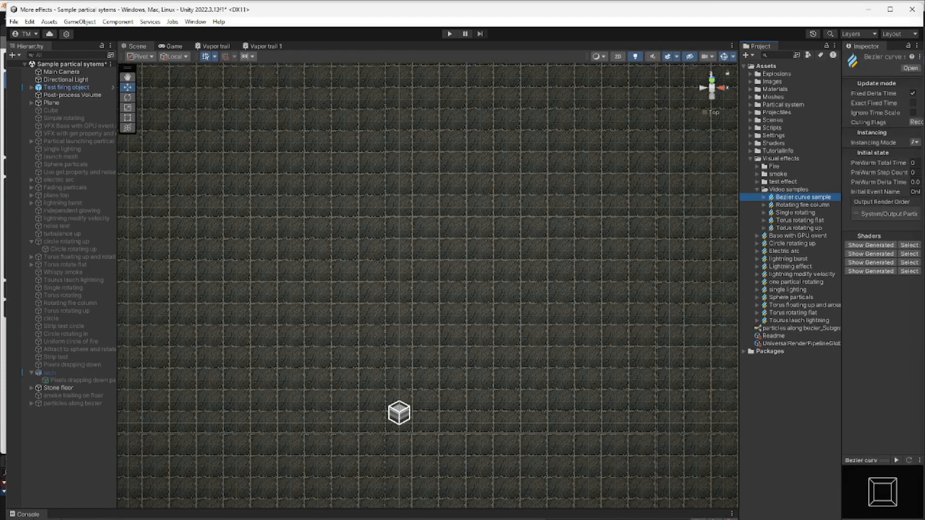
click(911, 68)
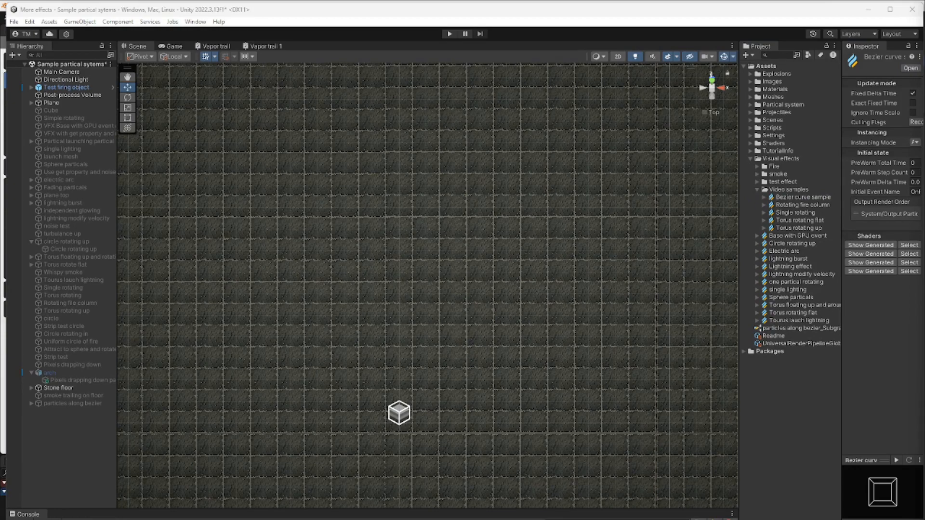
drag(923, 55, 611, 343)
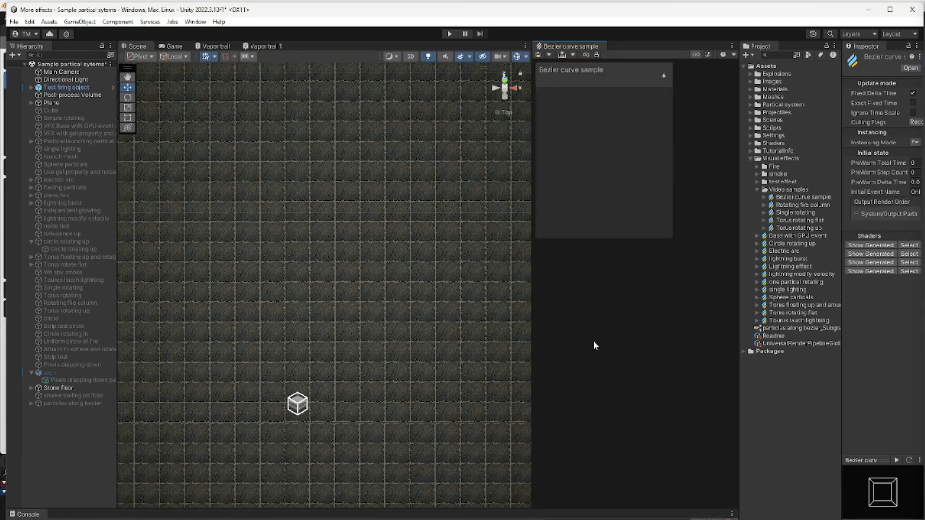
drag(534, 401, 439, 384)
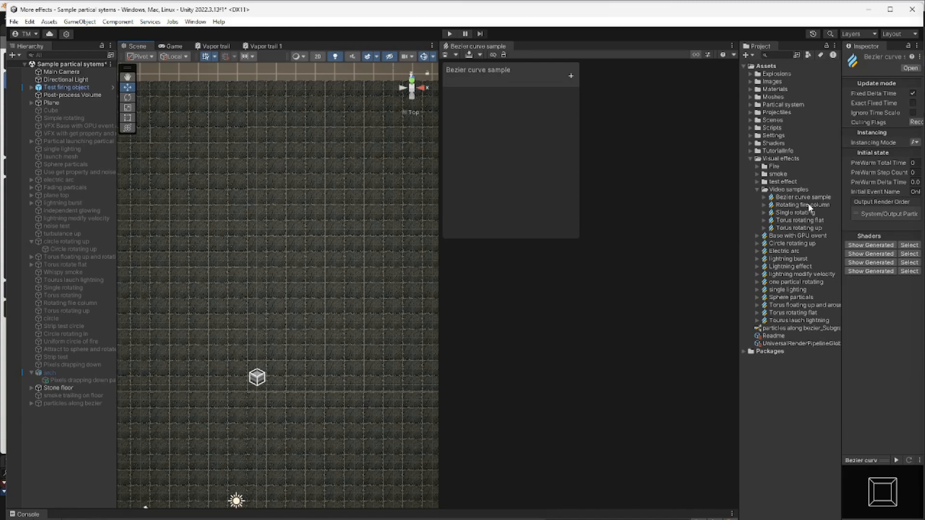
Add the Bezier curve sample effect to the scene hierarchy as a new object
click(800, 196)
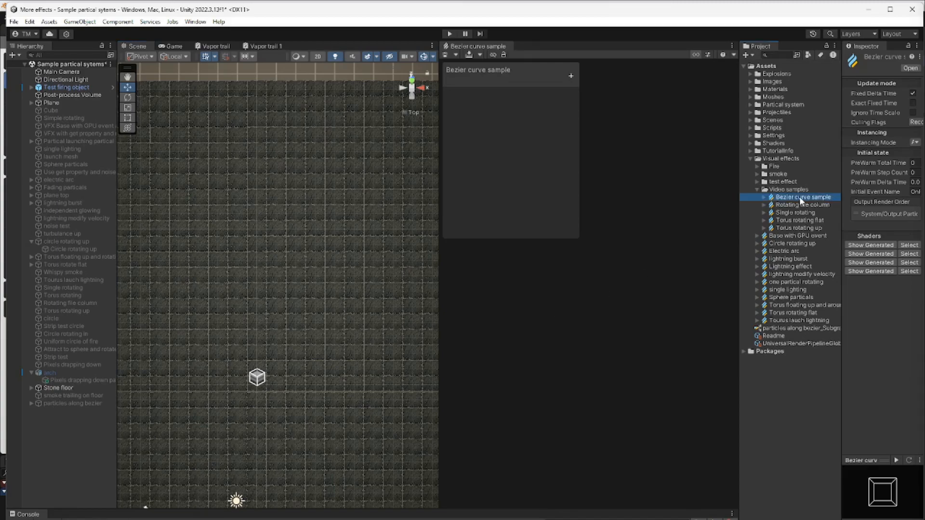
drag(800, 197, 73, 411)
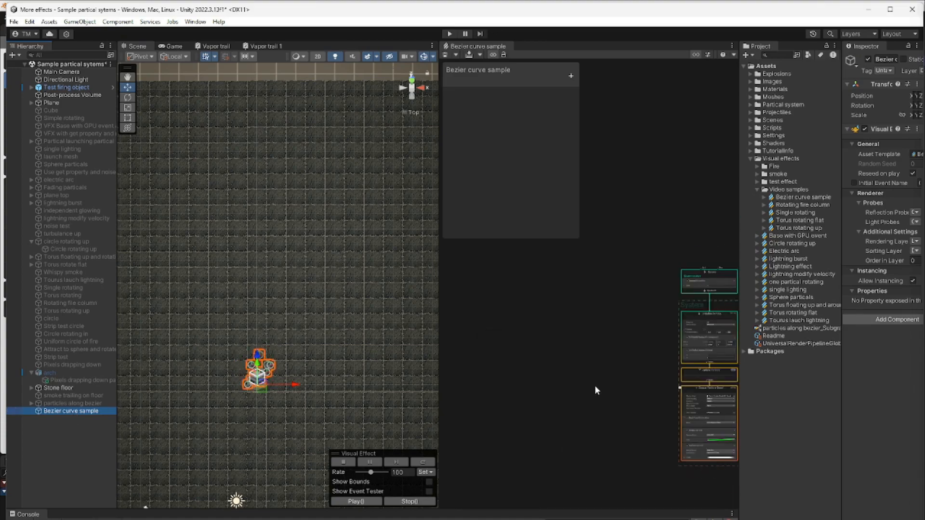
Enlarge the graph window further by narrowing the Project panel and the Scene view
scroll(569, 366, up, 5)
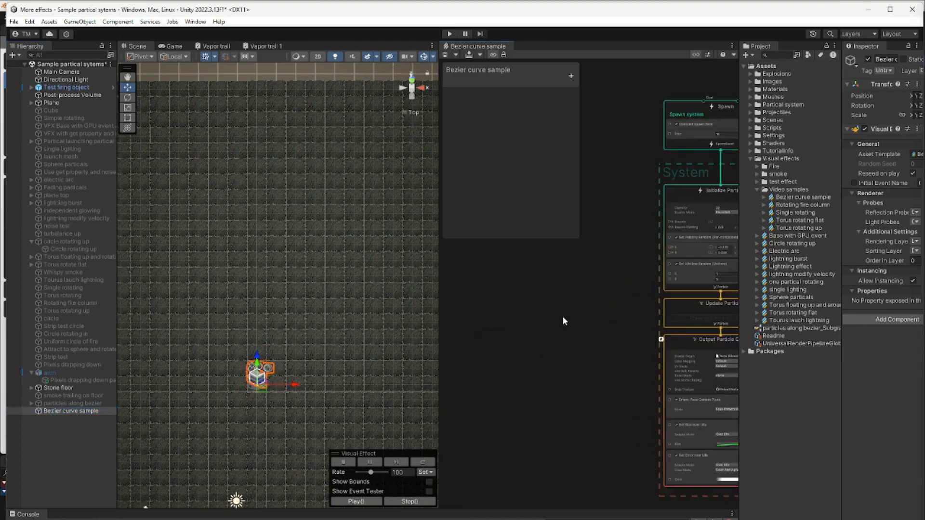
scroll(562, 318, up, 1)
middle_drag(596, 339, 506, 329)
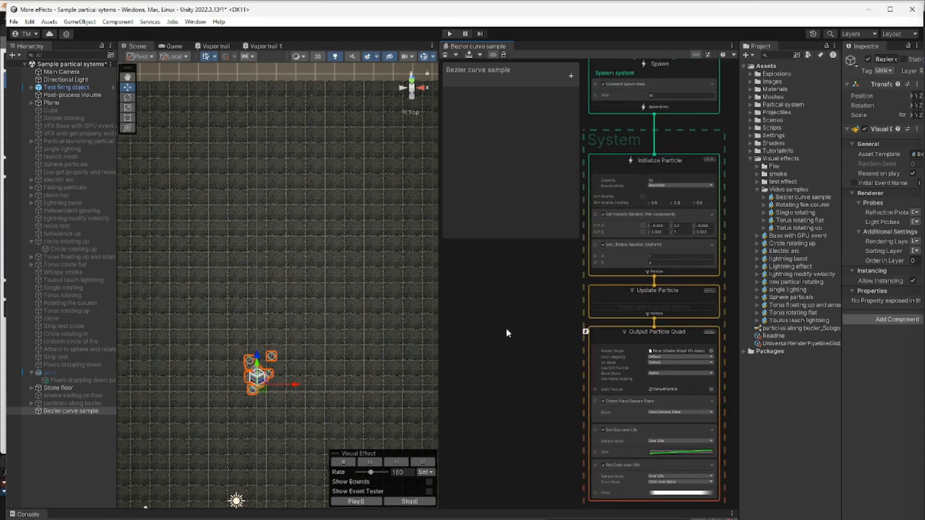
drag(740, 438, 757, 440)
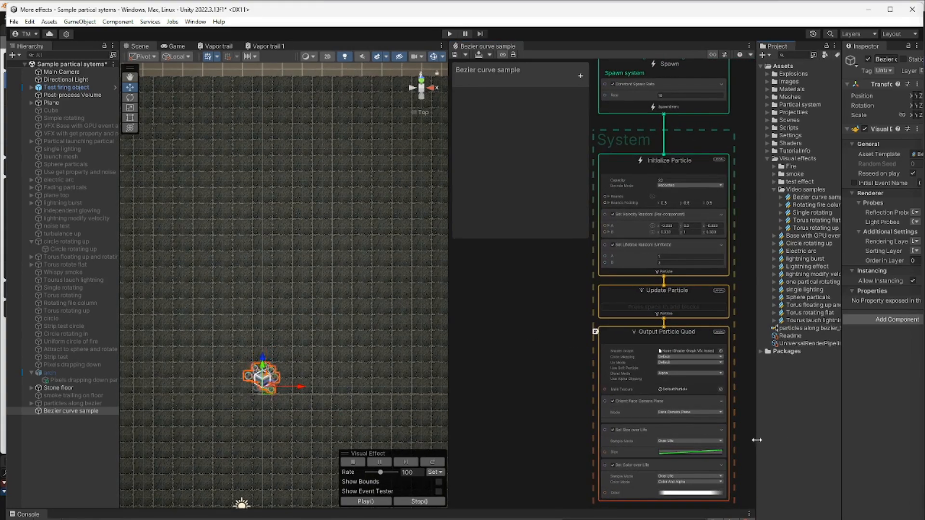
drag(450, 445, 348, 427)
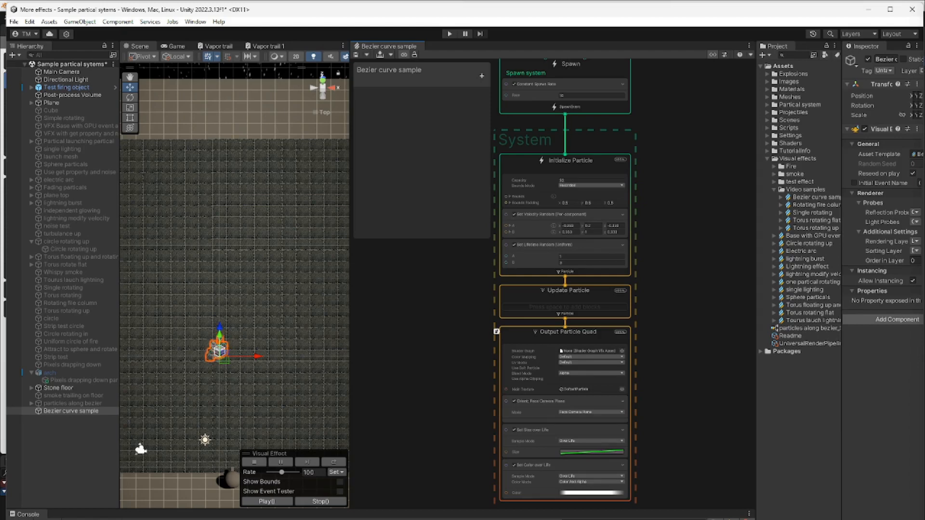
Delete the Set Velocity Random block from the Initialize Particle context
middle_drag(732, 312, 760, 330)
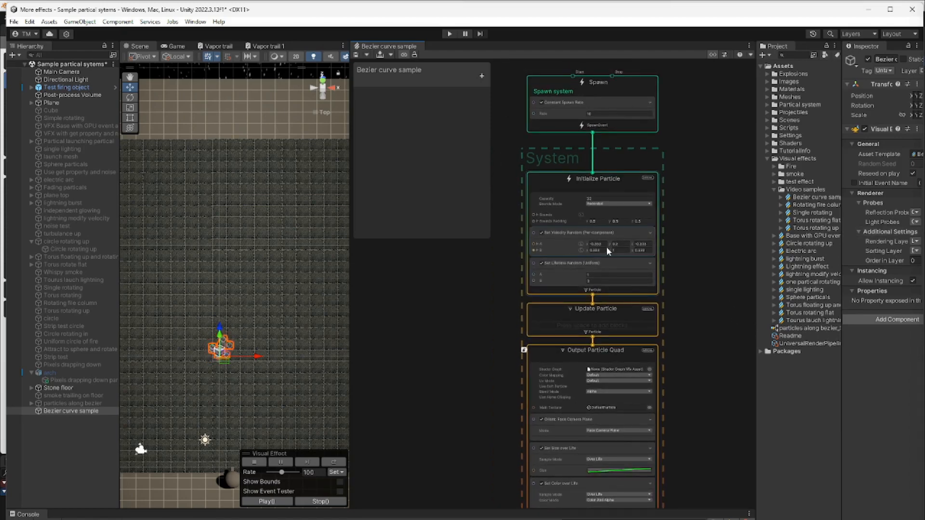
click(628, 232)
key(Delete)
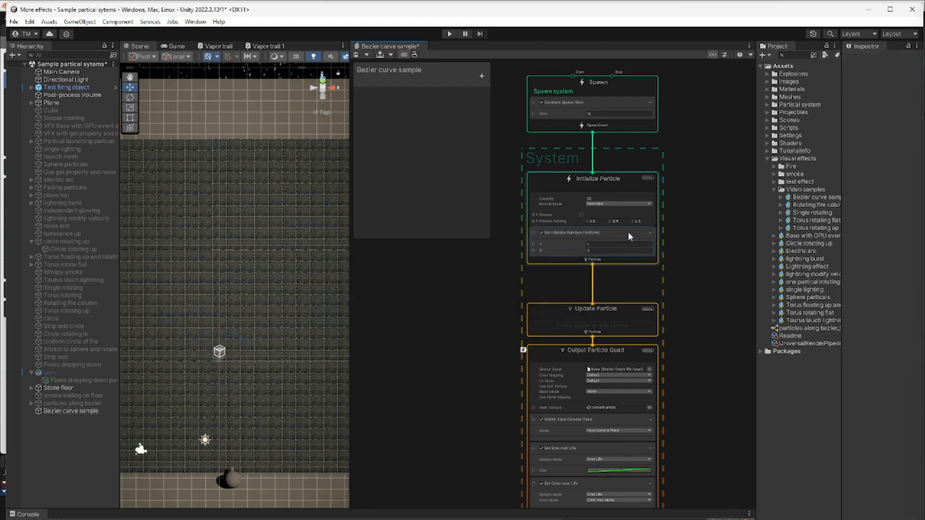
Select the Set Lifetime Random block in Initialize Particle and widen the Inspector to show its full settings
scroll(626, 230, up, 3)
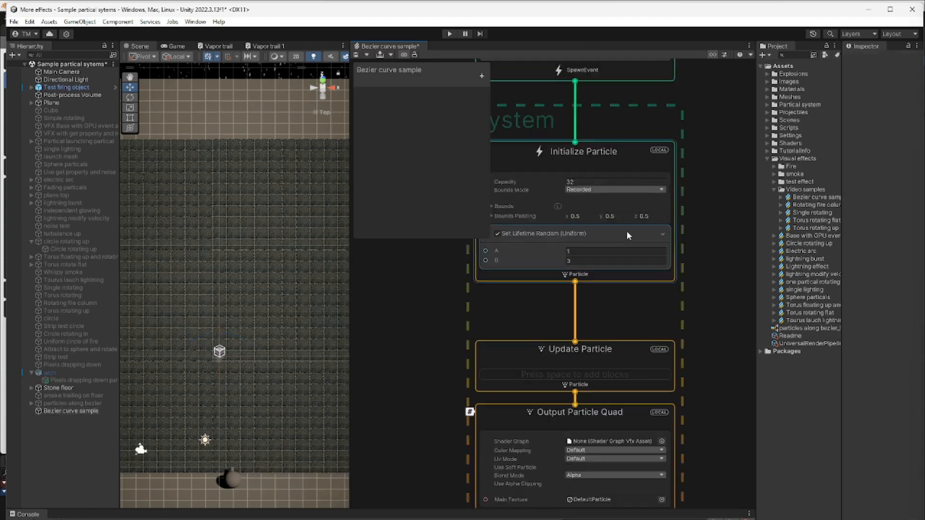
click(627, 230)
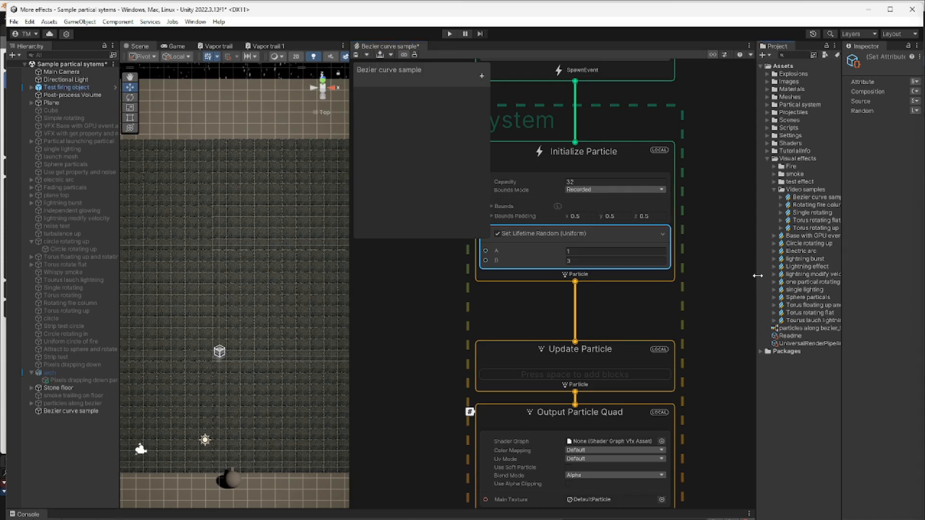
drag(755, 277, 714, 276)
drag(843, 273, 804, 261)
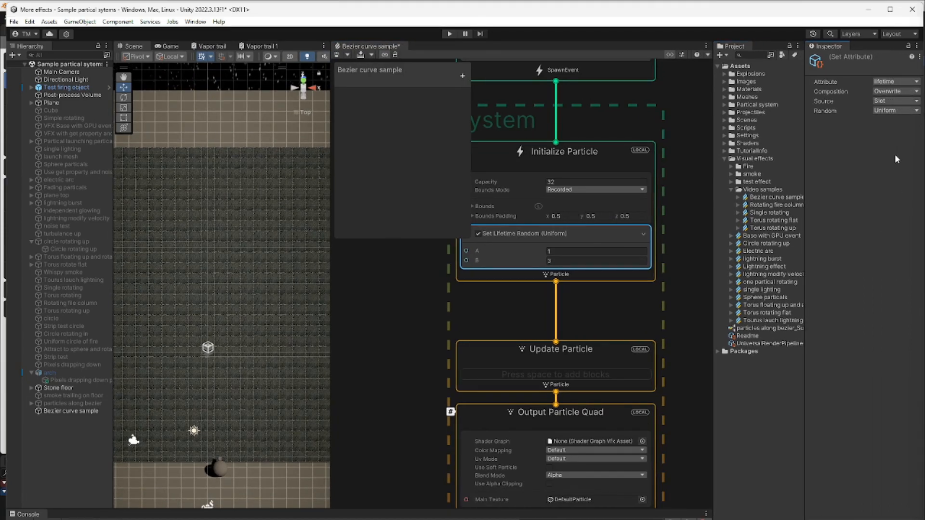
Switch the Set Lifetime block's Random mode to Off and set its Lifetime to 4
click(897, 82)
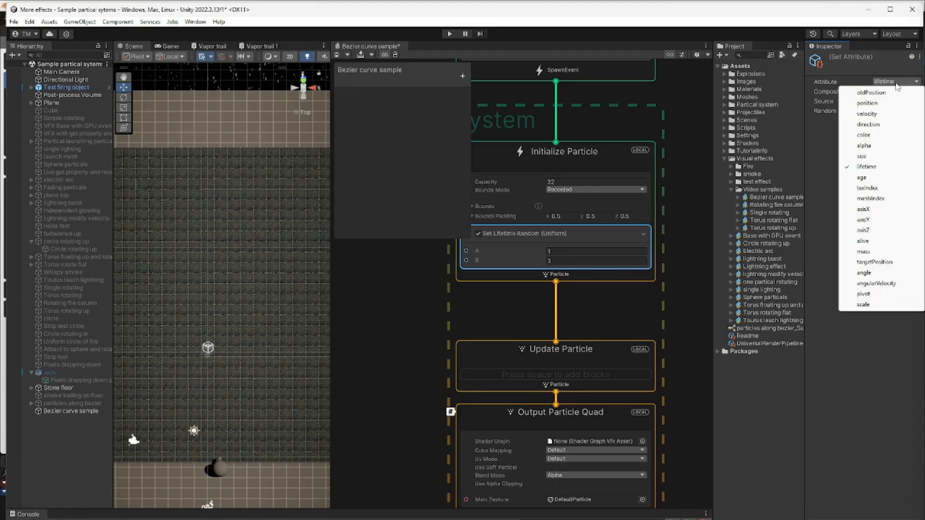
click(830, 198)
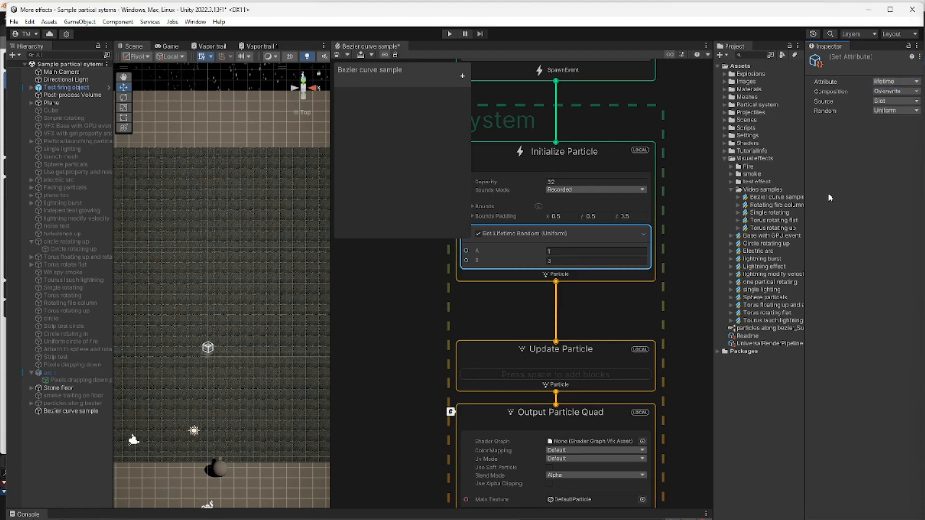
click(898, 110)
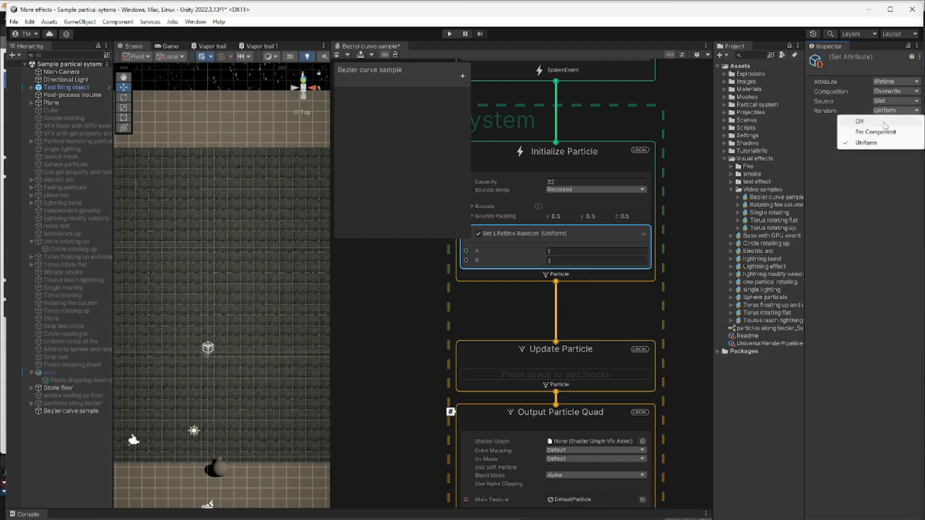
click(885, 123)
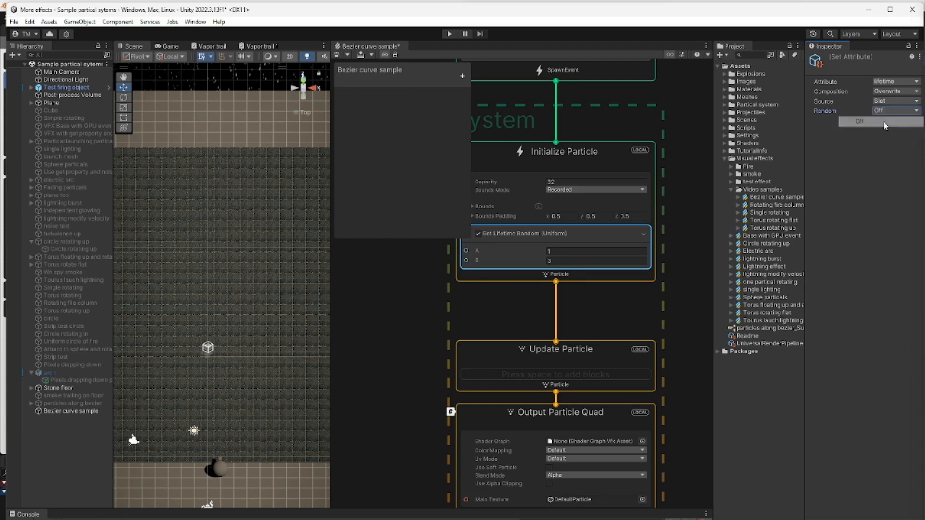
click(568, 251)
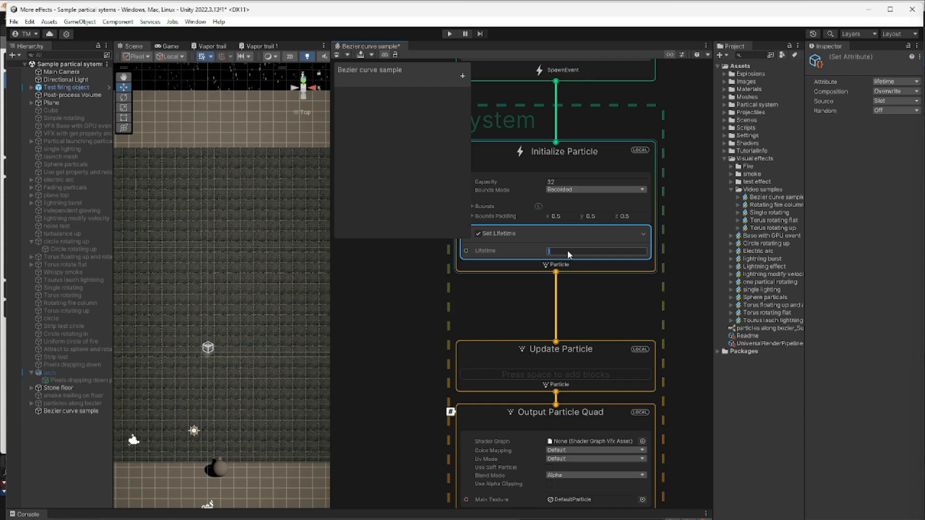
text(4)
click(598, 286)
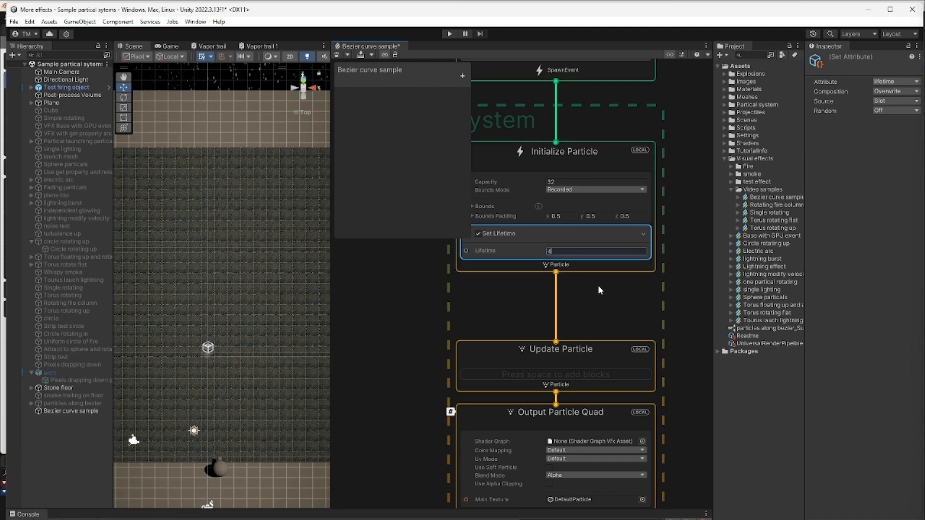
Add a Sample Bezier operator node to the graph and place it in the empty space beside the particle system
middle_drag(597, 302, 602, 224)
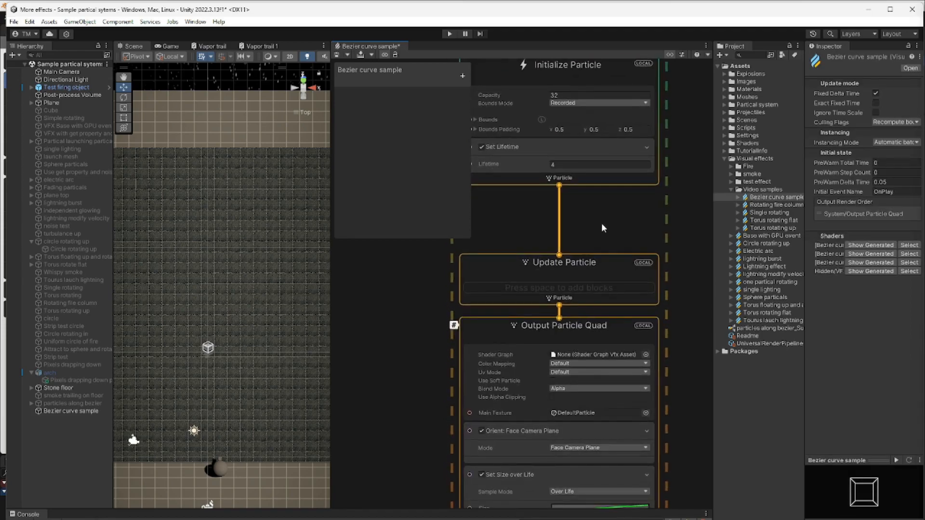
middle_drag(396, 339, 444, 382)
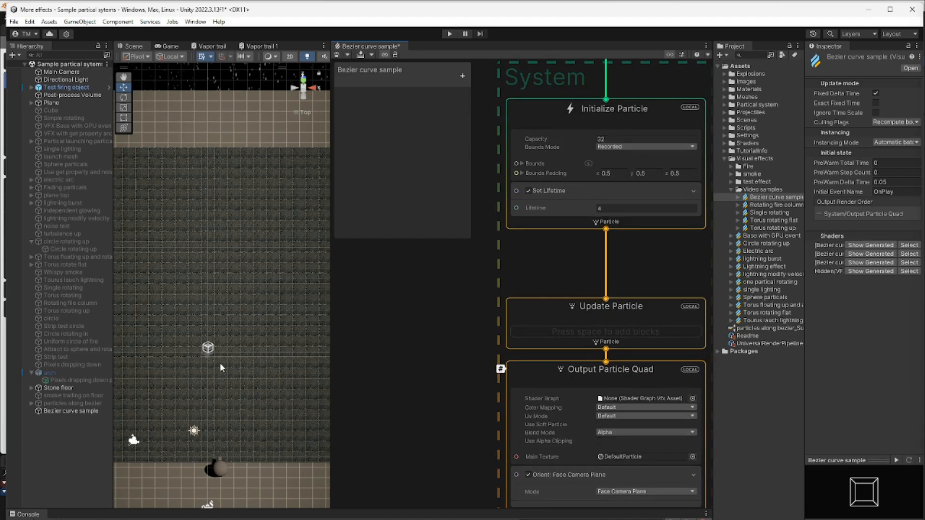
scroll(220, 364, up, 10)
middle_drag(220, 374, 222, 350)
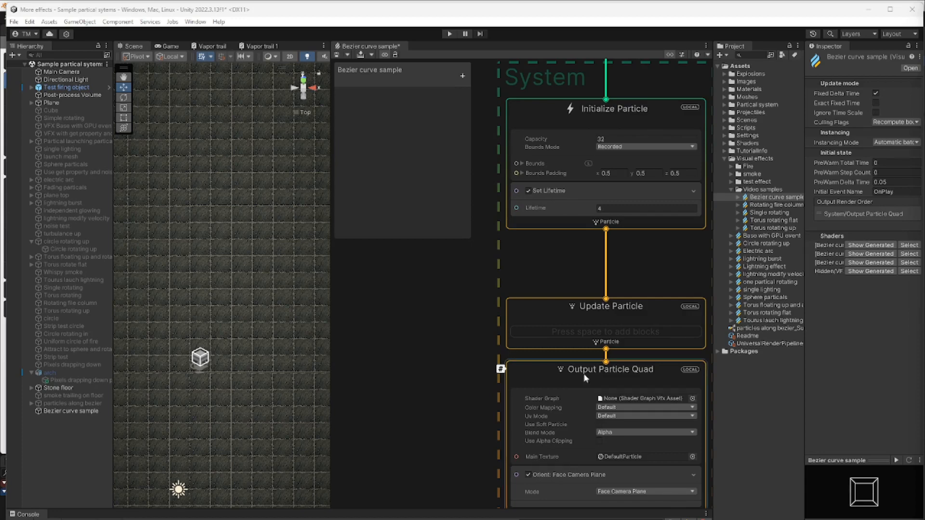
middle_drag(421, 385, 454, 377)
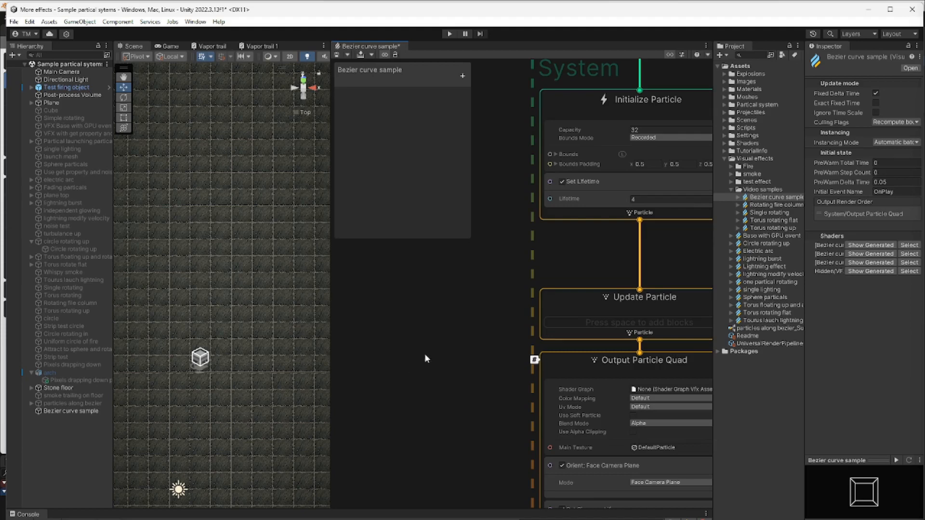
right_click(396, 304)
click(433, 309)
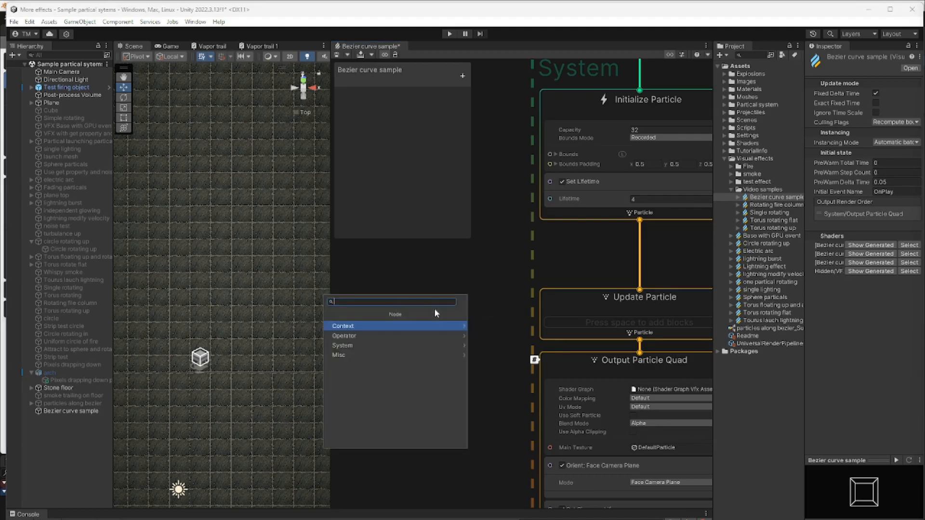
text(bezie)
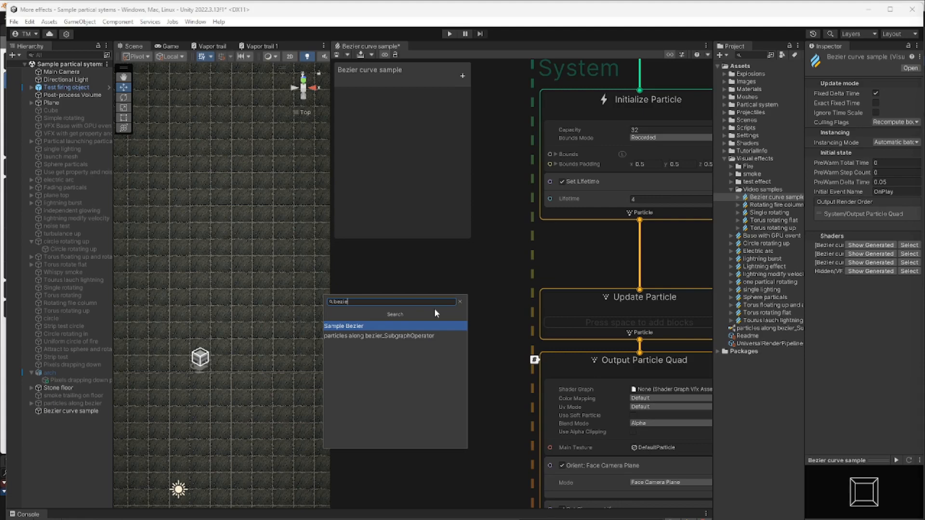
key(Return)
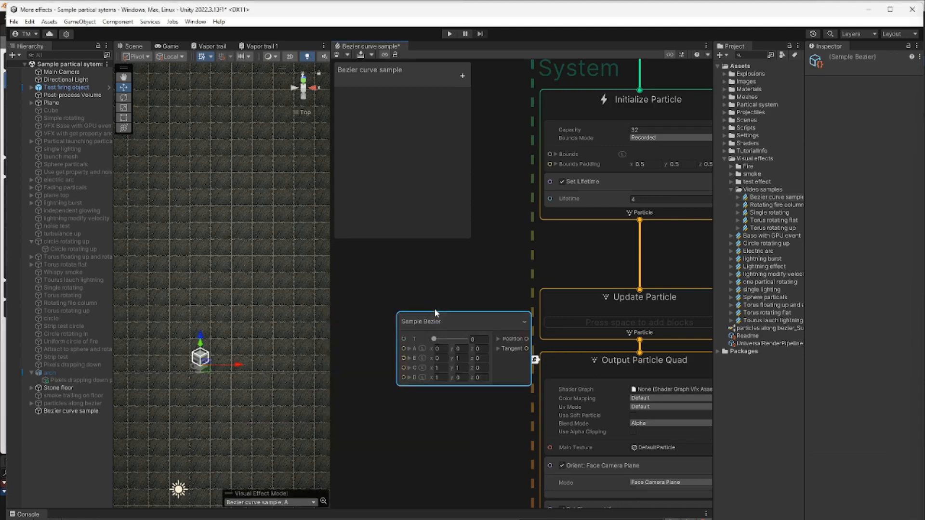
drag(463, 321, 418, 285)
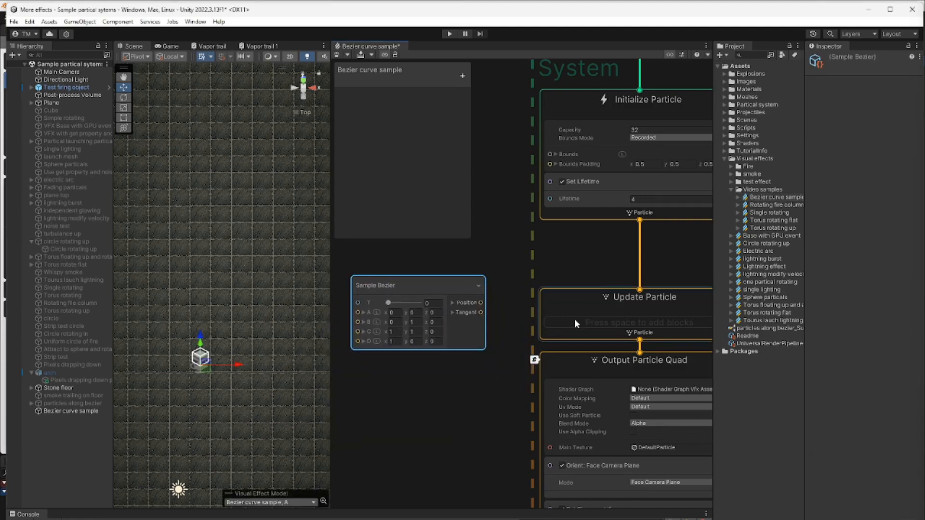
Add a Set Position block to Update Particle and connect the Sample Bezier node's Position output to its Position input
click(590, 299)
key(space)
text(s)
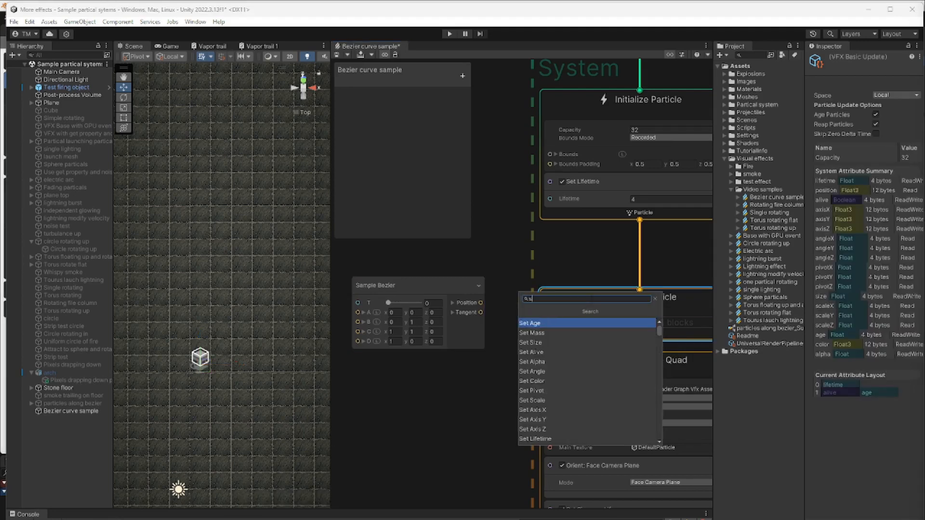
text(et p)
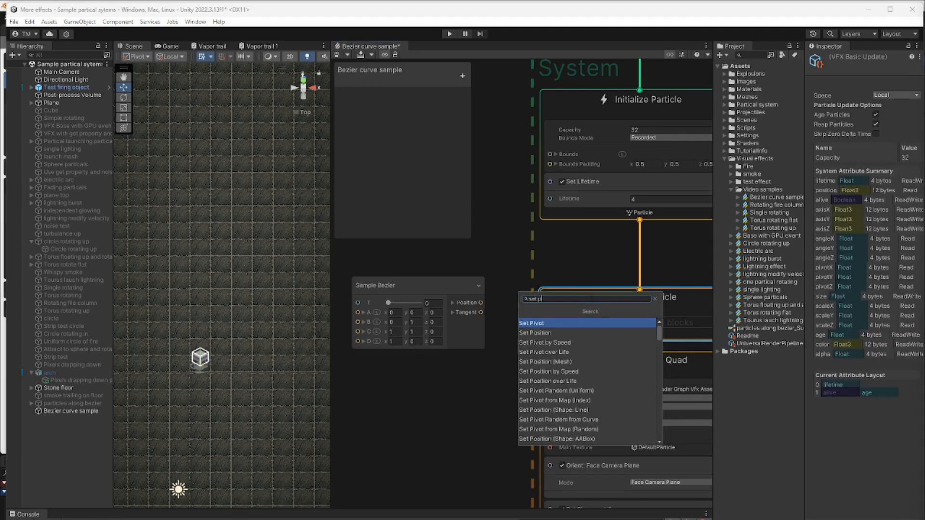
click(544, 333)
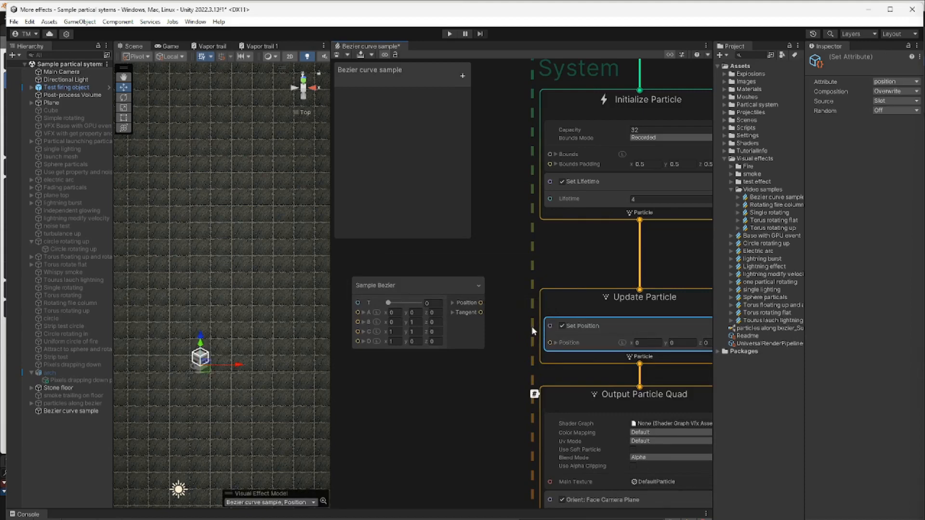
drag(481, 302, 548, 343)
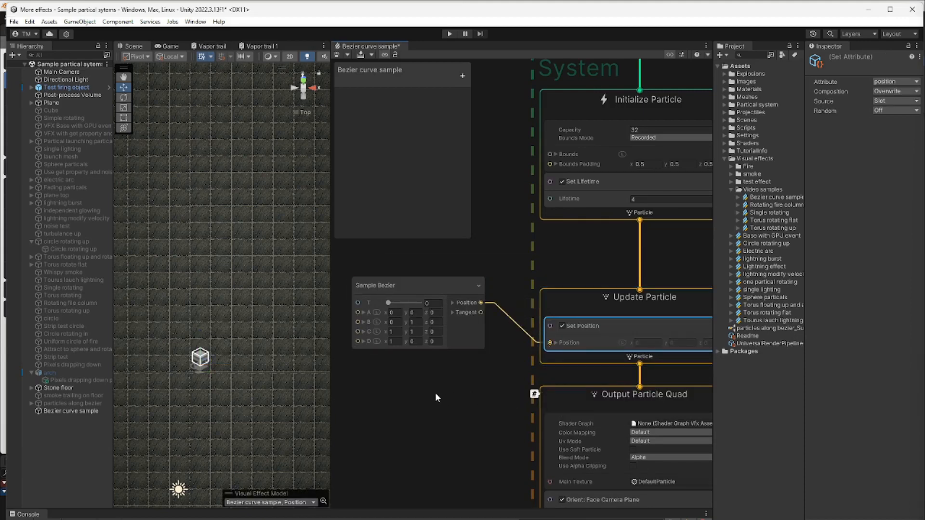
middle_drag(436, 392, 530, 396)
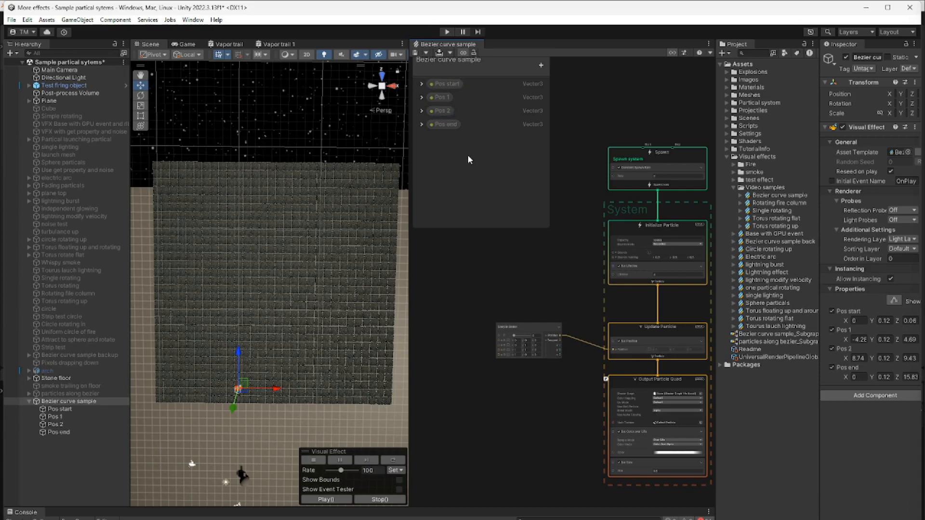
Examine the Sample Bezier node, the Pos start object among its control points in the scene, and its icon choices
scroll(538, 399, up, 4)
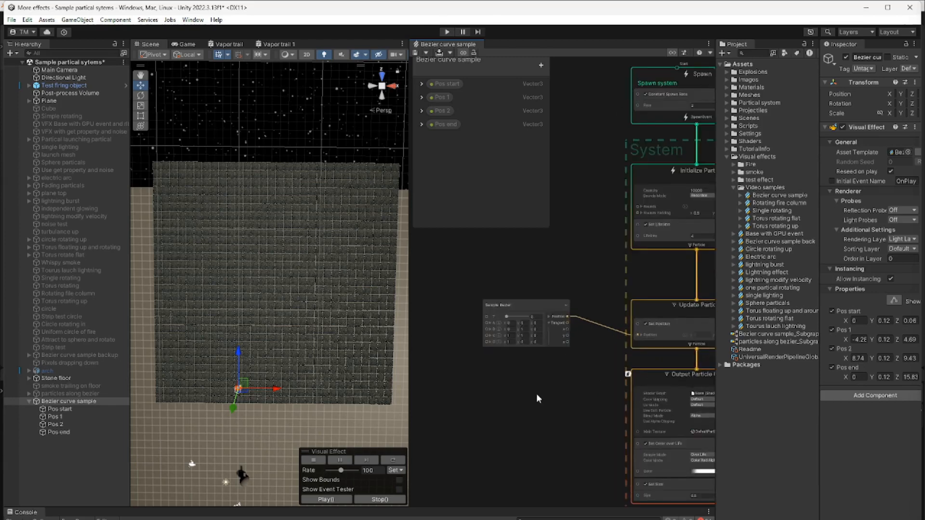
scroll(512, 368, up, 1)
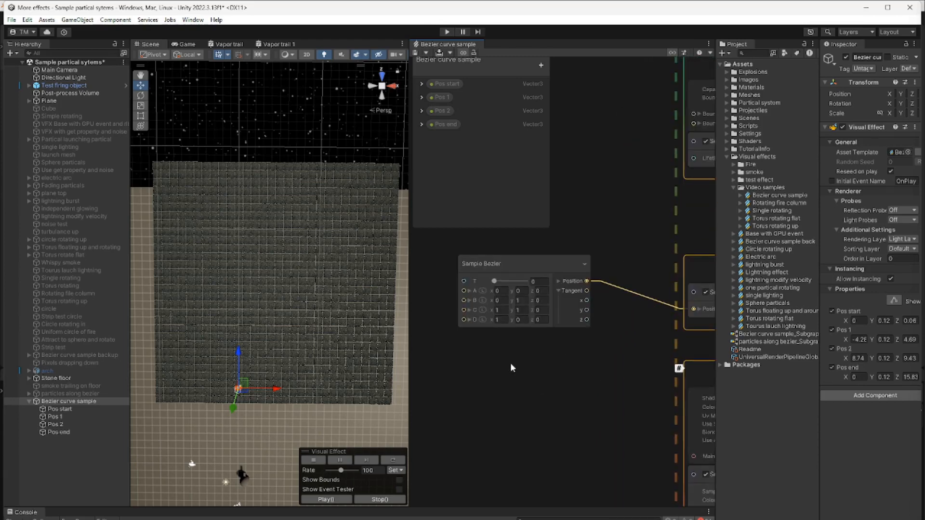
middle_drag(511, 368, 599, 391)
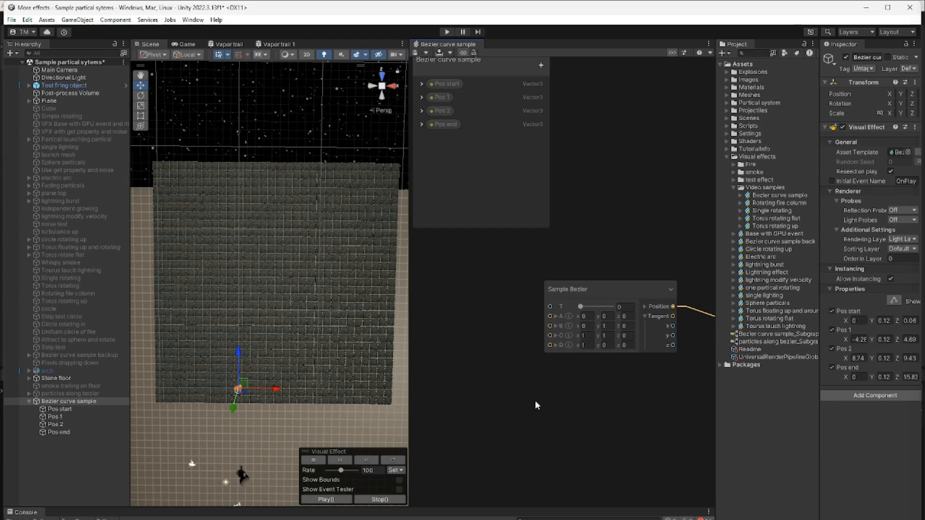
click(58, 410)
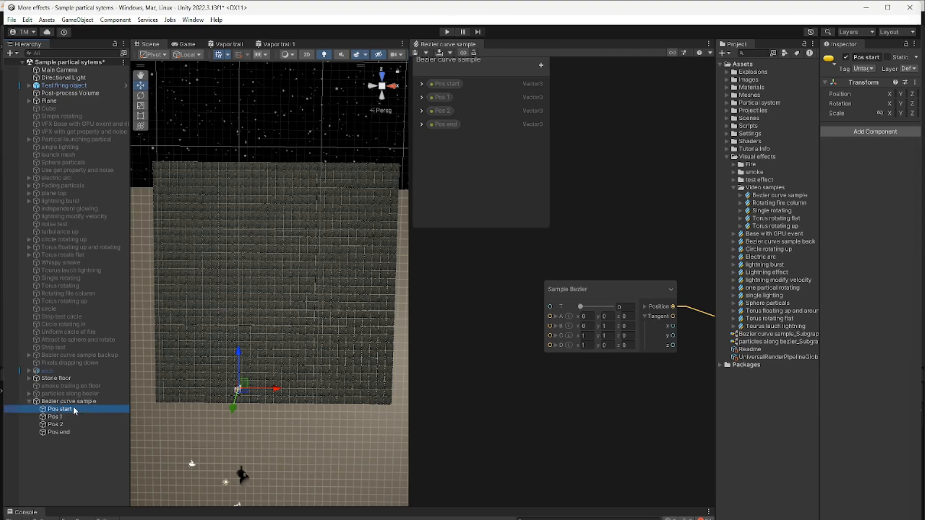
double_click(75, 411)
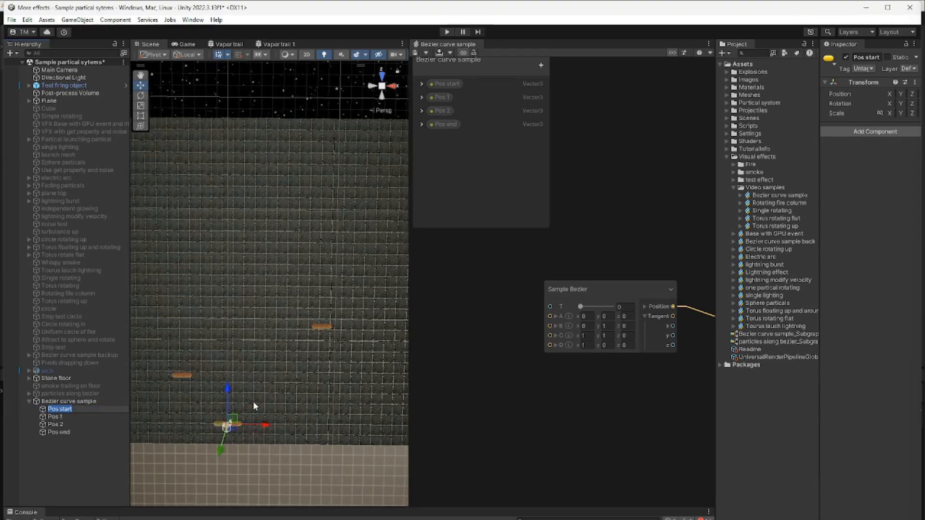
middle_drag(282, 399, 303, 353)
scroll(303, 354, up, 4)
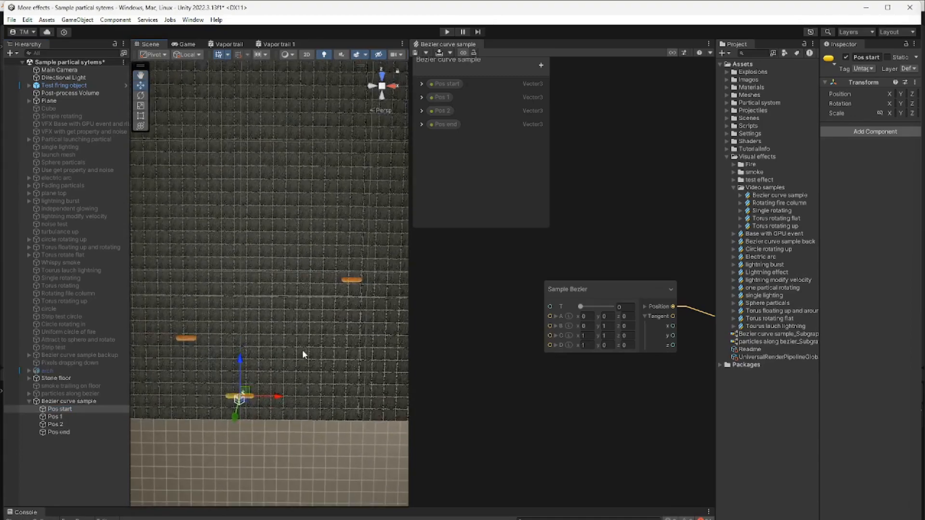
scroll(303, 355, up, 2)
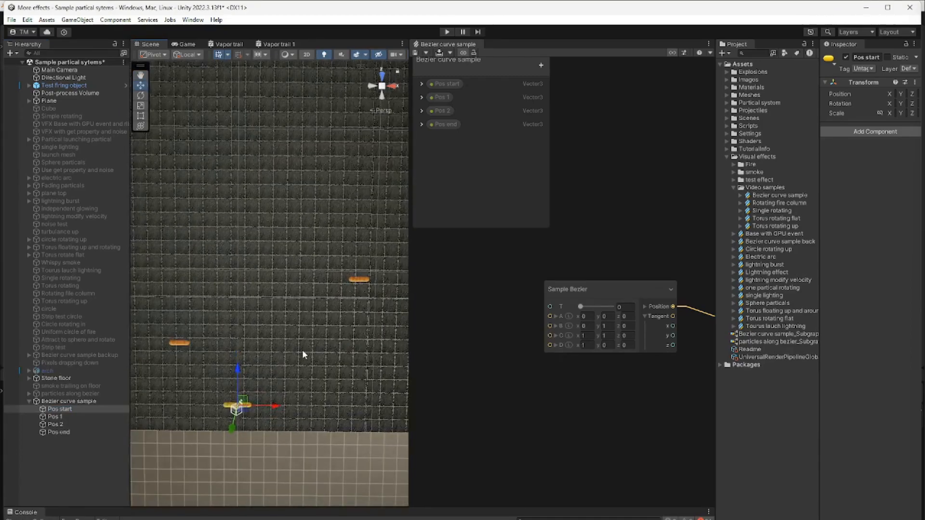
click(74, 409)
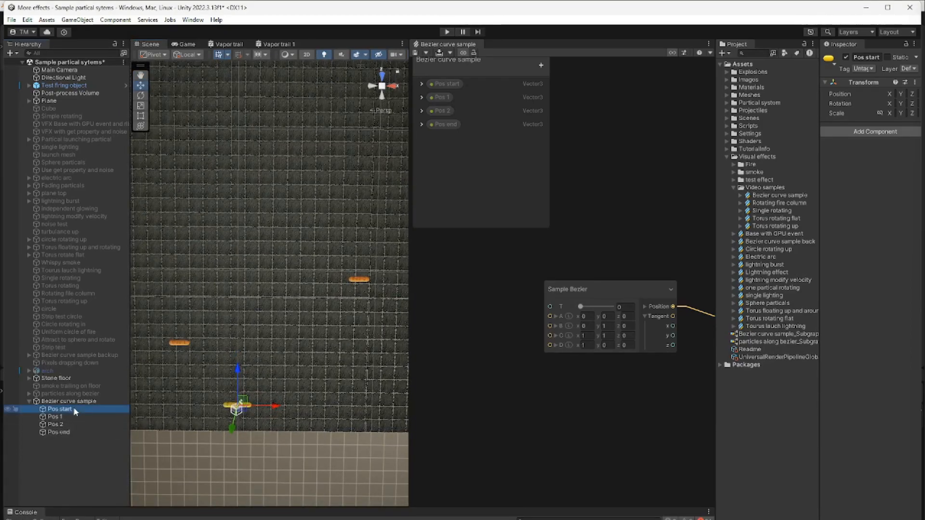
click(830, 60)
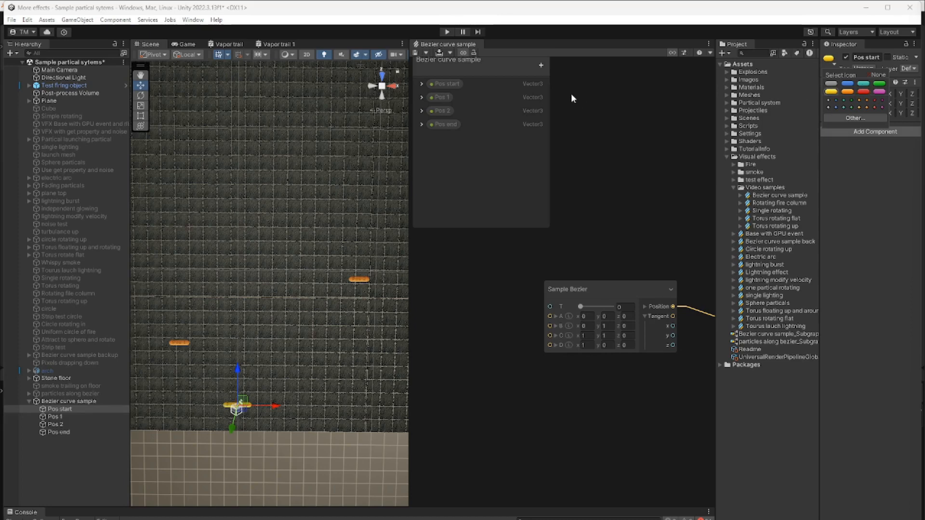
Widen the Scene view and review the gizmo and 3D icon display settings
click(378, 54)
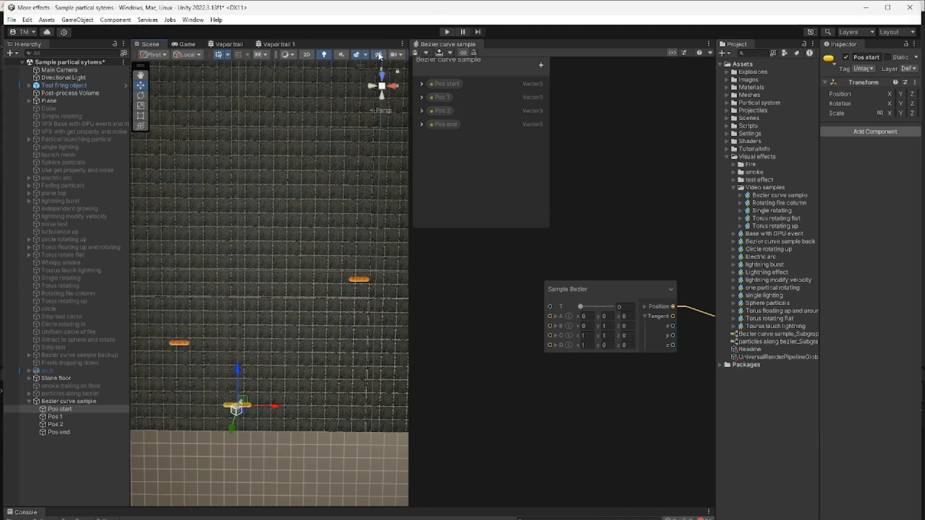
drag(410, 118, 471, 118)
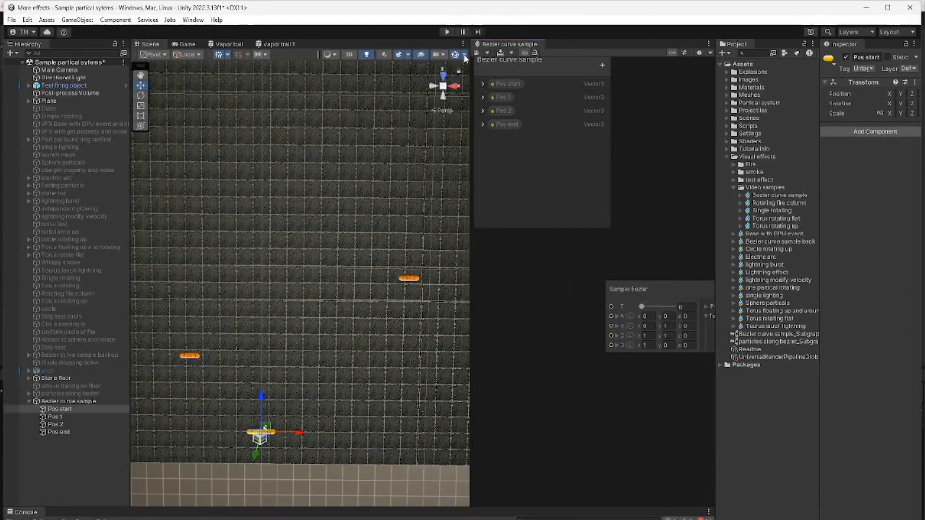
click(464, 54)
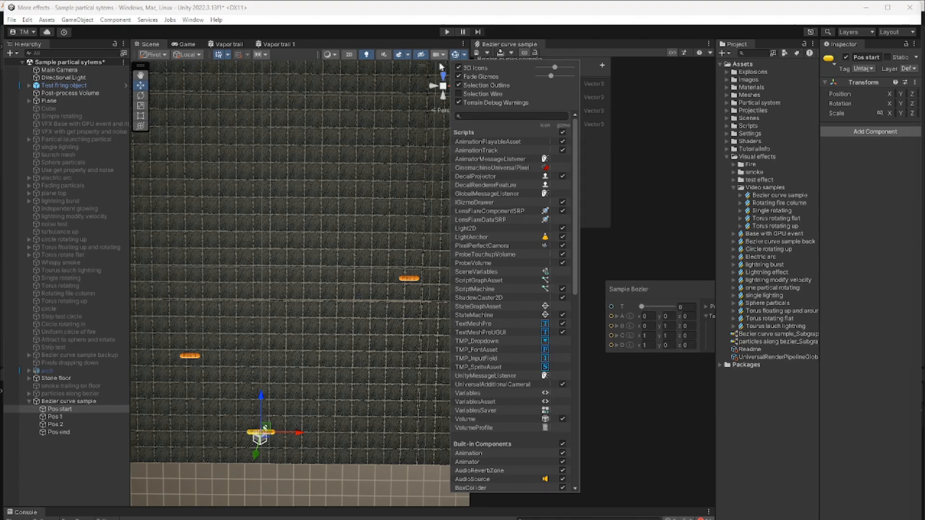
click(674, 116)
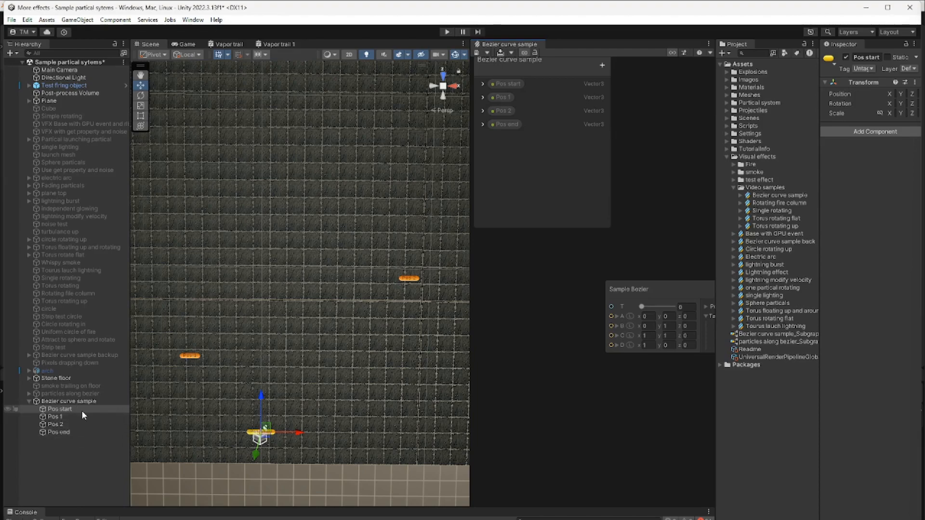
Give the Pos end object a yellow label icon and move it along the Z axis until it is beyond Pos 2
click(62, 432)
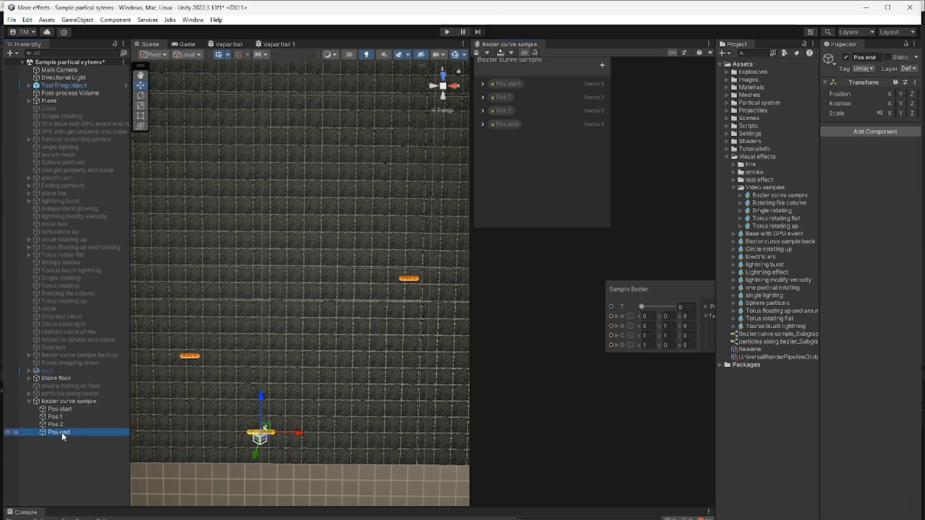
click(828, 58)
click(832, 92)
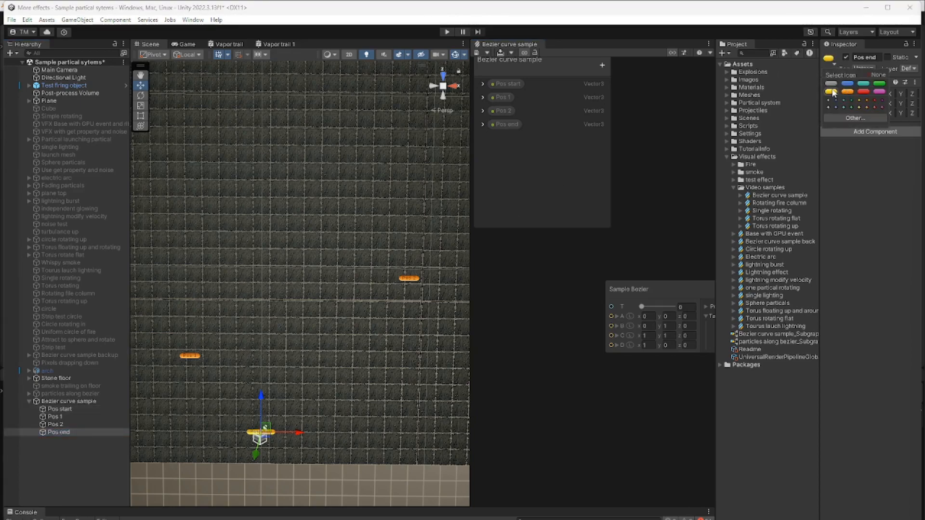
click(840, 131)
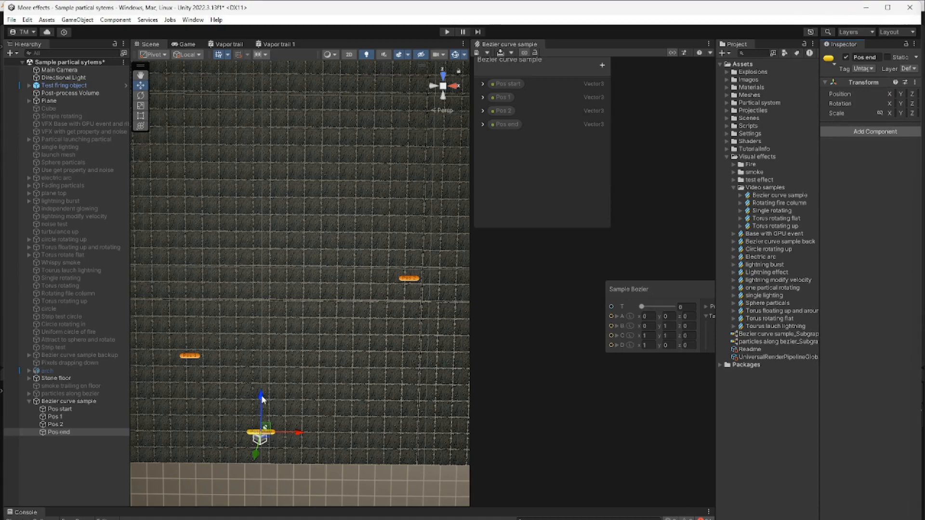
drag(263, 399, 268, 167)
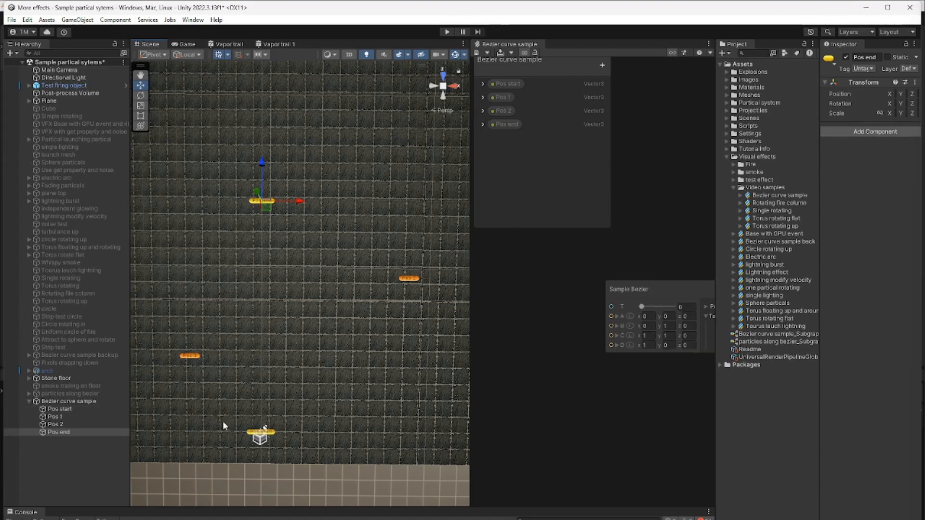
Widen the Inspector for the Bezier curve sample object and add a VFX Property Binder component to it
click(89, 401)
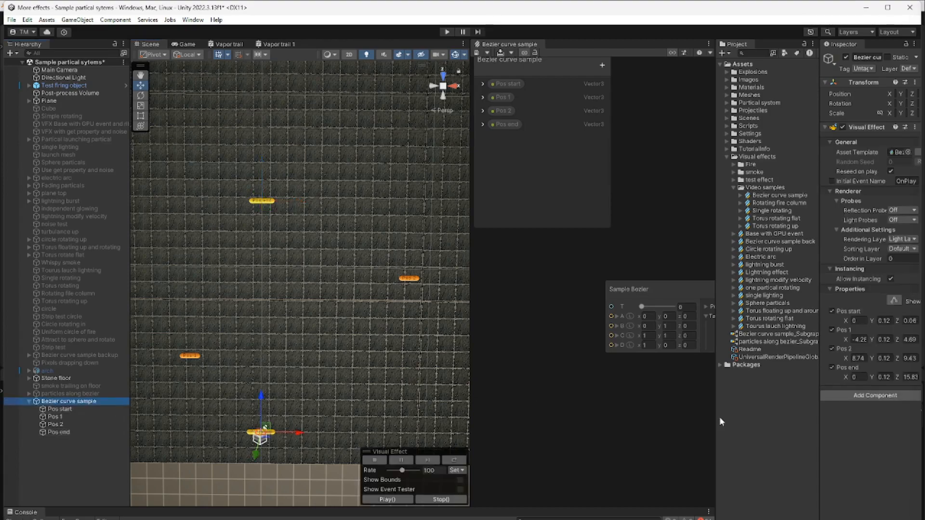
drag(717, 421, 653, 418)
drag(821, 426, 735, 421)
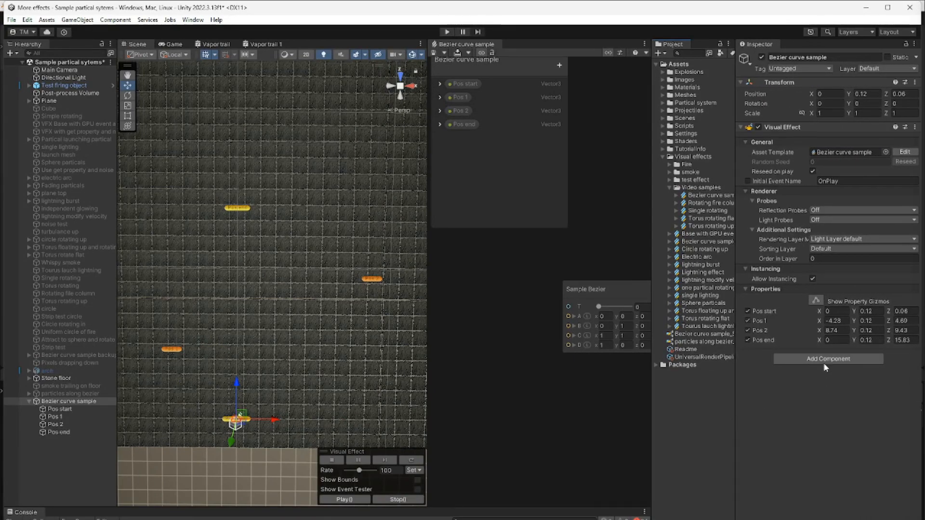
click(824, 361)
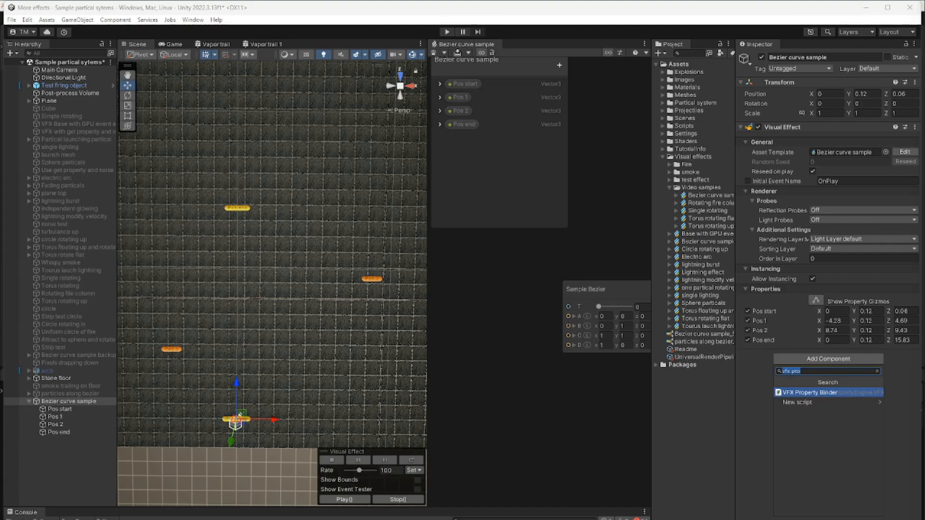
click(814, 393)
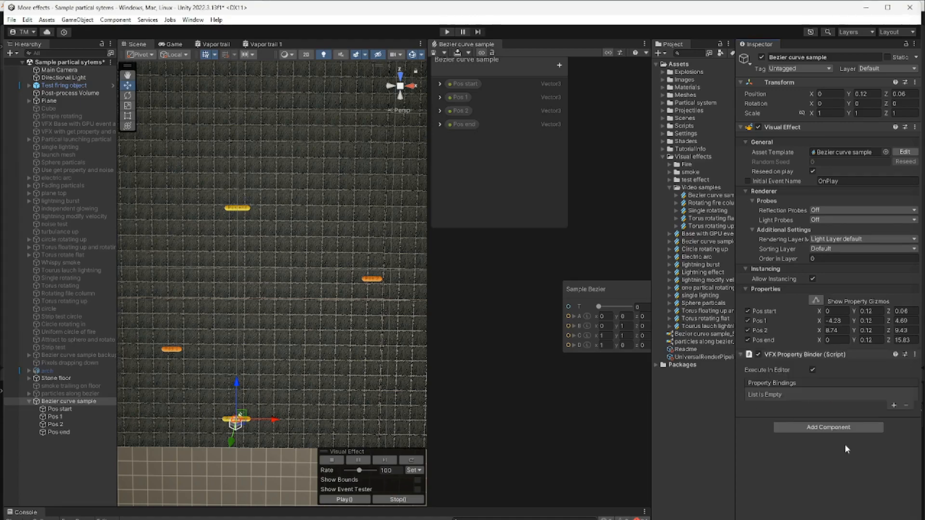
Add a Transform Position binding to the VFX Property Binder, set its property to Pos start, and target the Pos start object
click(894, 405)
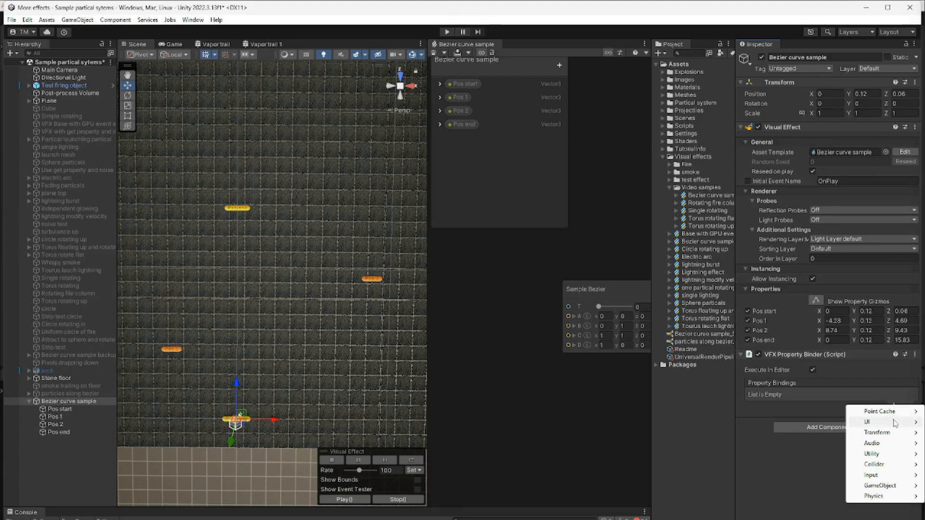
mouse_move(892, 436)
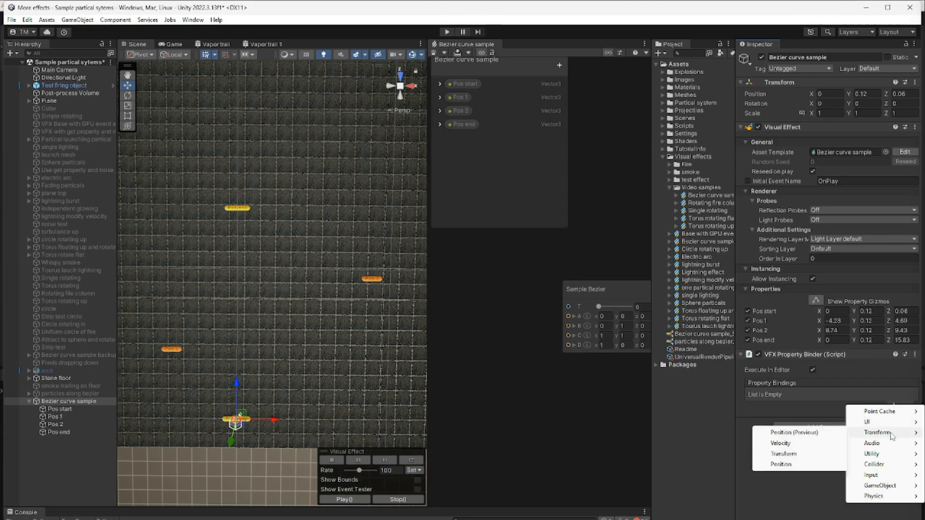
click(780, 465)
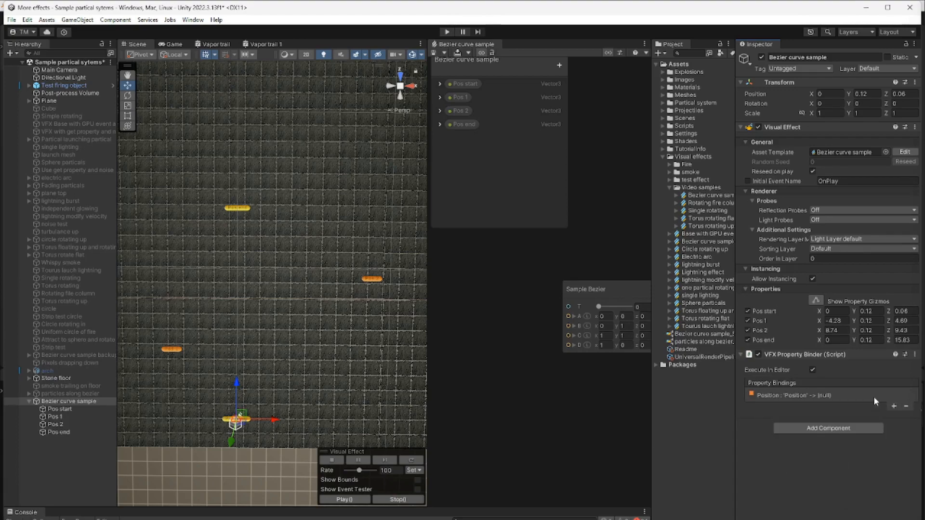
click(873, 397)
click(854, 421)
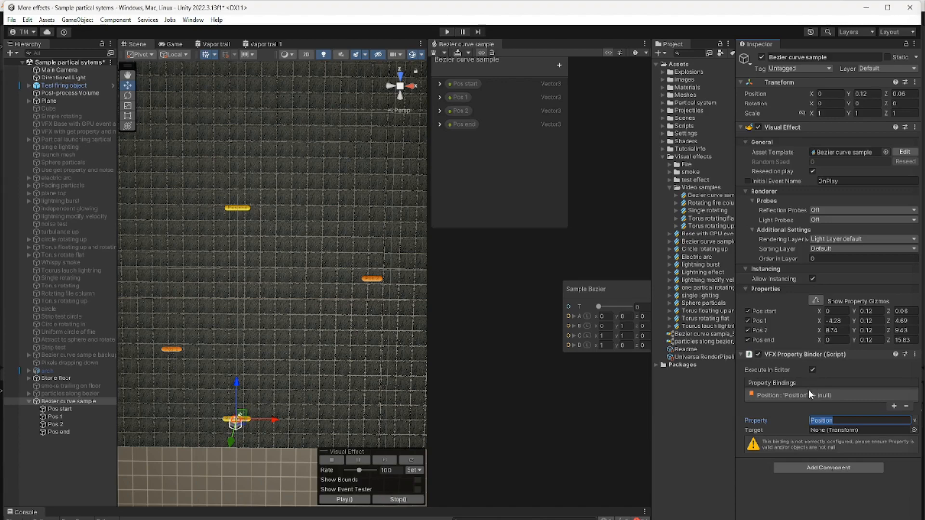
text(Pos start)
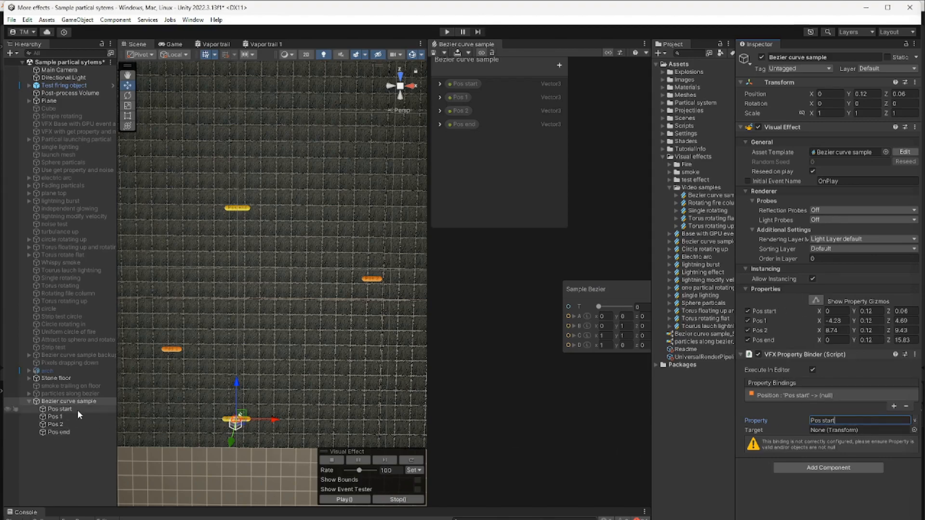
drag(77, 408, 840, 432)
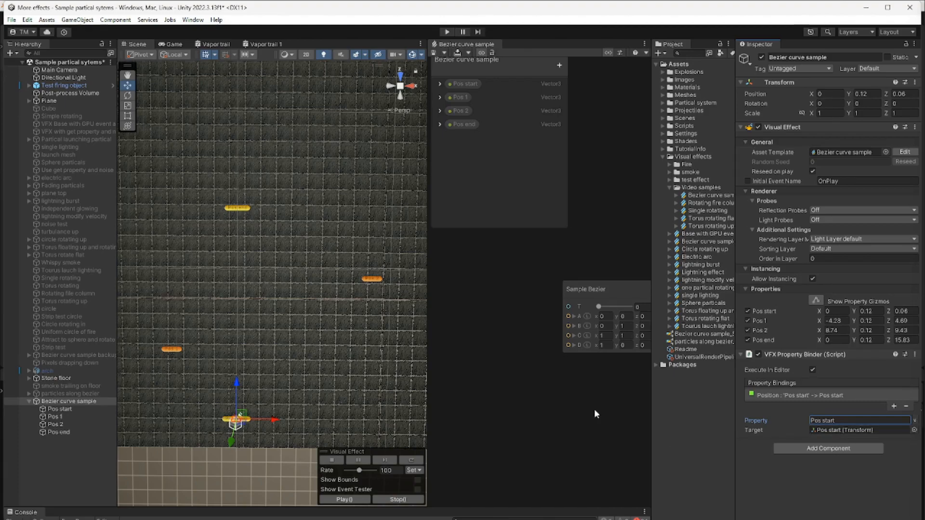
Add three more Transform Position bindings to the VFX Property Binder list
click(895, 407)
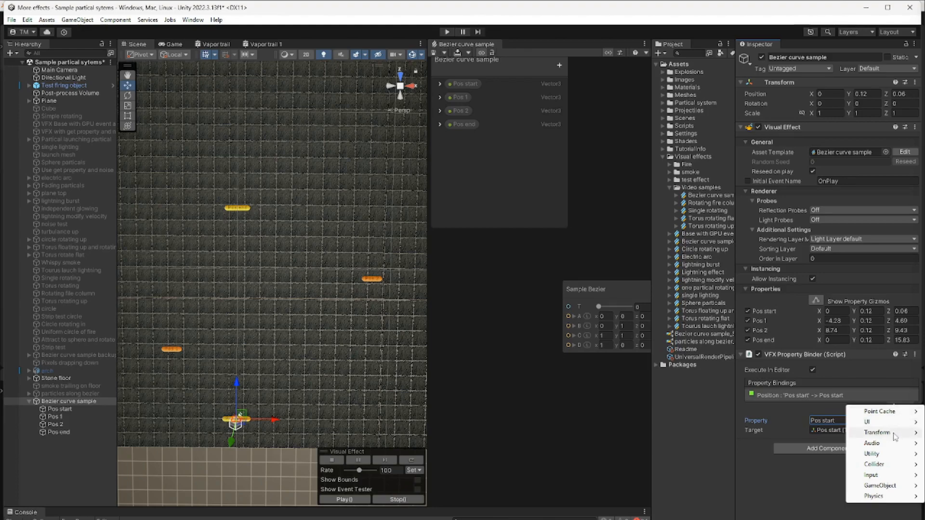
mouse_move(877, 432)
click(800, 470)
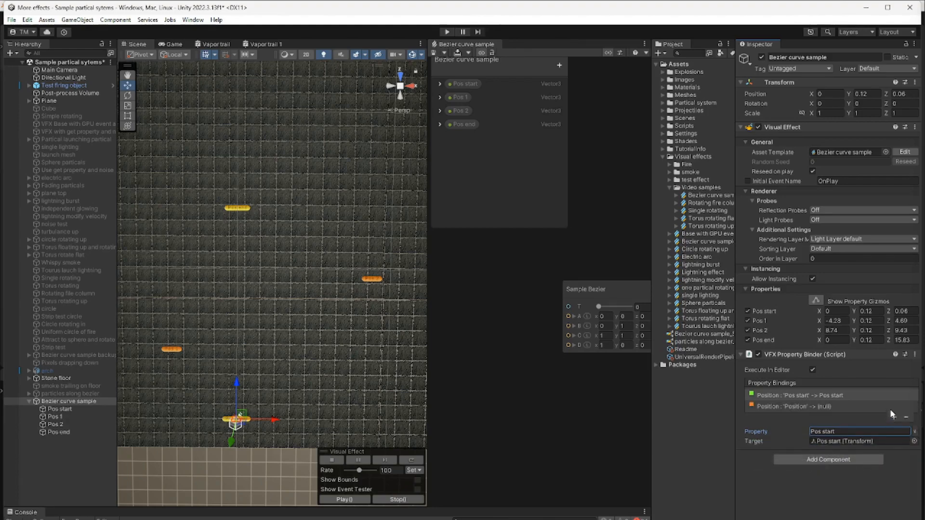
click(895, 417)
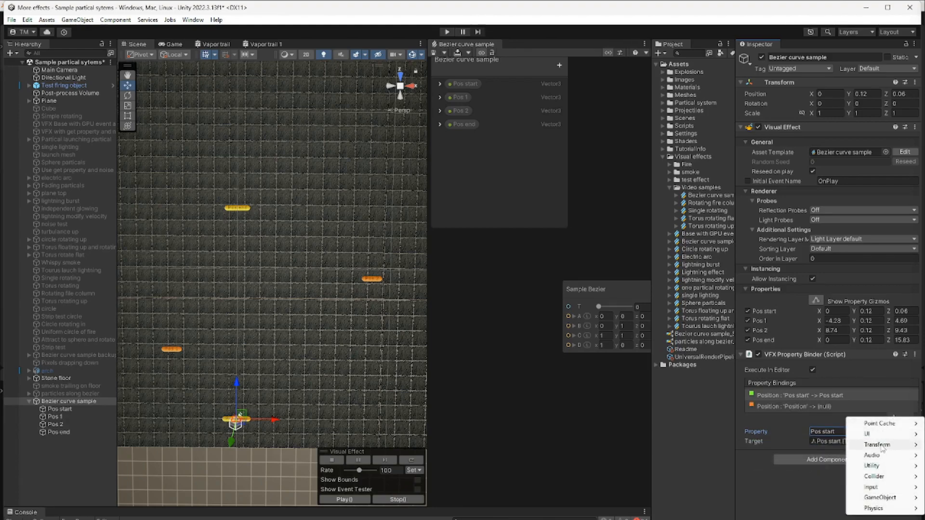
mouse_move(882, 444)
click(801, 478)
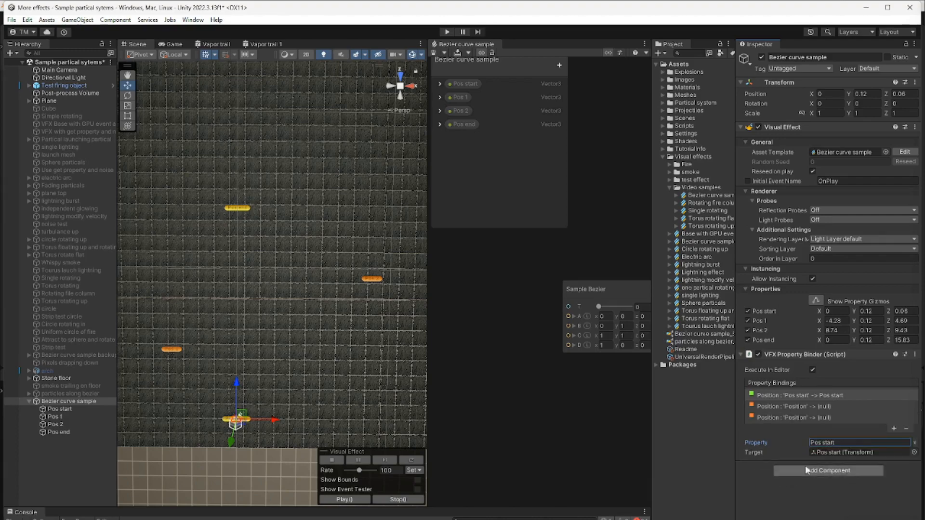
click(894, 429)
mouse_move(871, 458)
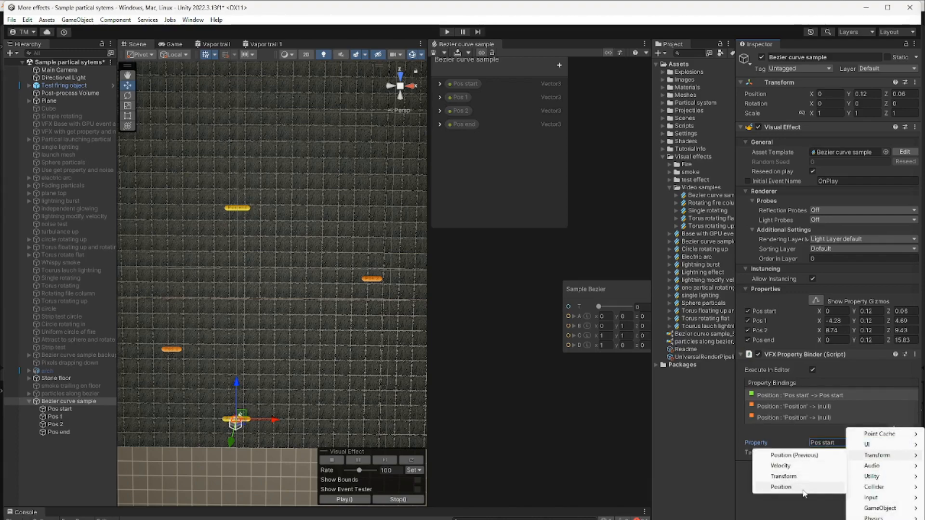
click(783, 487)
Set the second binding's property to Pos 1 and assign the Pos 1 object as its target
click(806, 408)
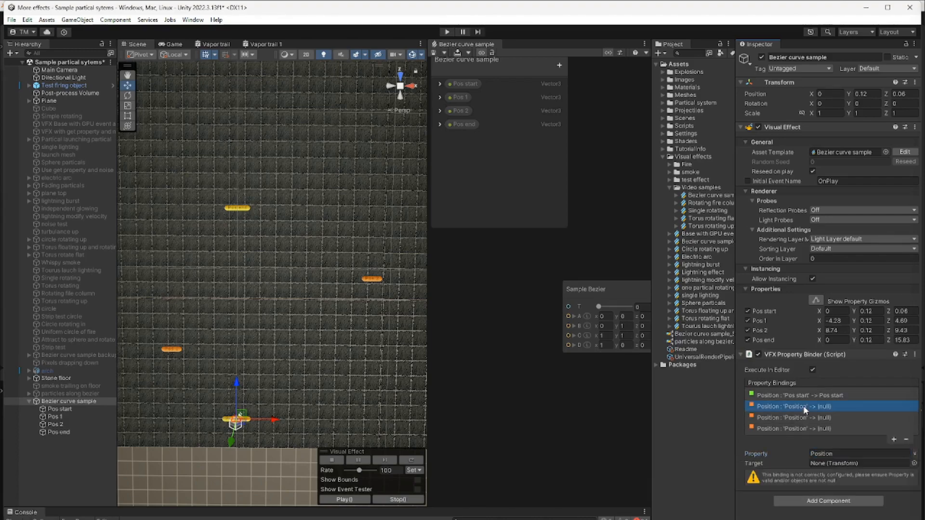
click(856, 454)
text(Pos 1)
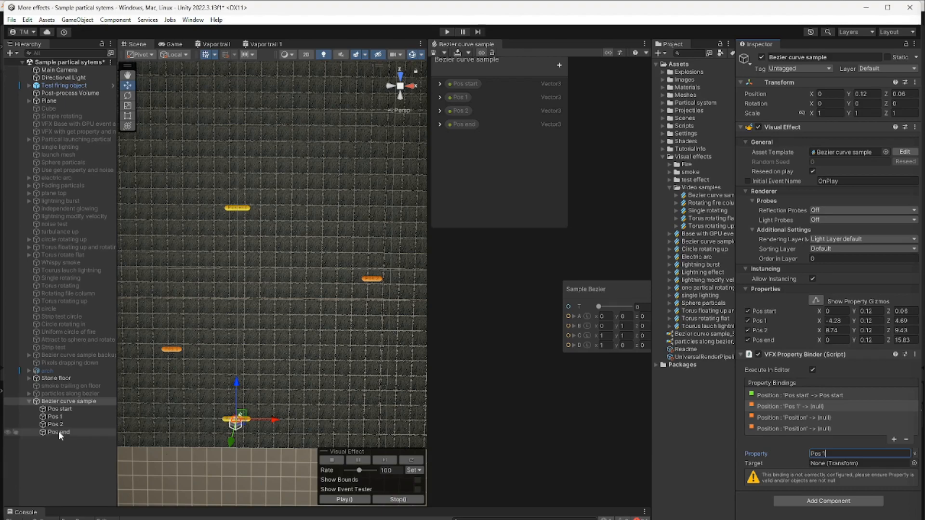
click(60, 418)
drag(61, 420, 837, 464)
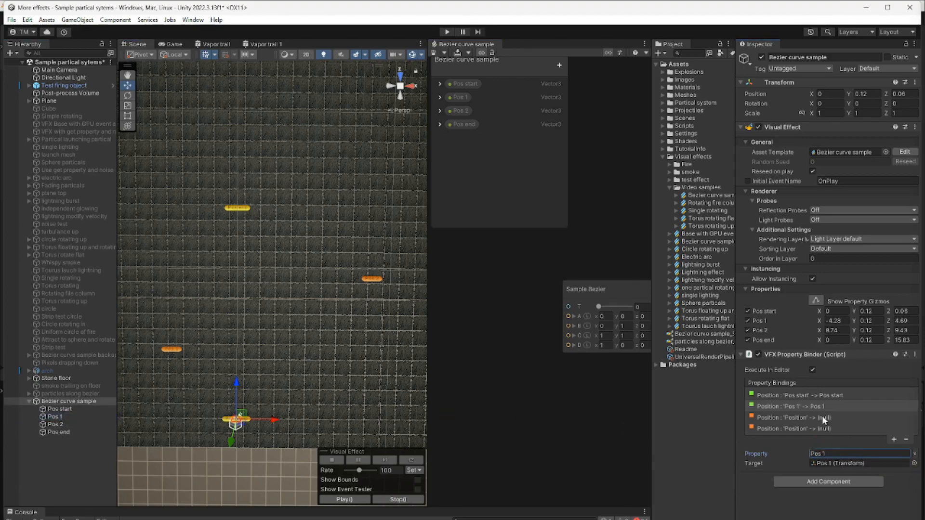
Set the third binding's property to Pos 2 and assign the Pos 2 object as its target
click(824, 418)
click(844, 453)
double_click(844, 453)
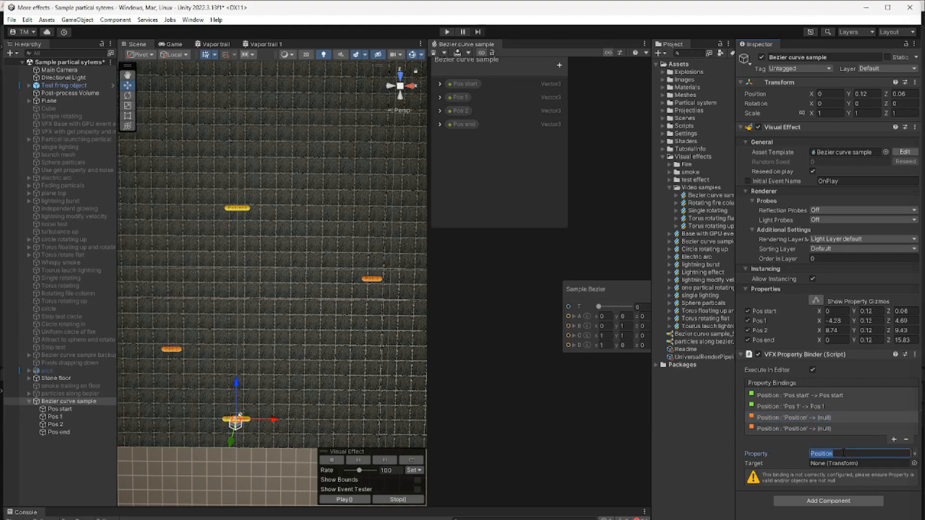
text(Pos 2)
drag(83, 425, 831, 462)
Set the fourth binding's property to Pos end and assign the Pos end object as its target
click(822, 432)
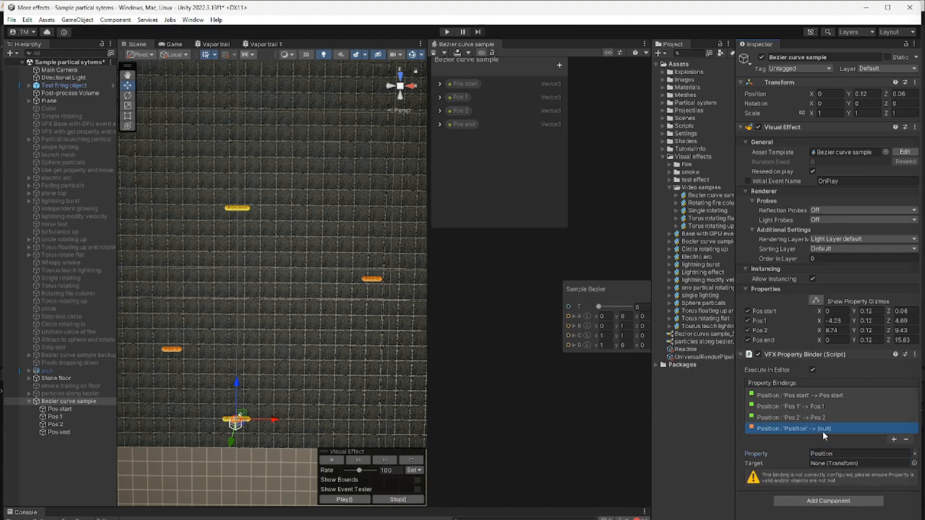
click(850, 453)
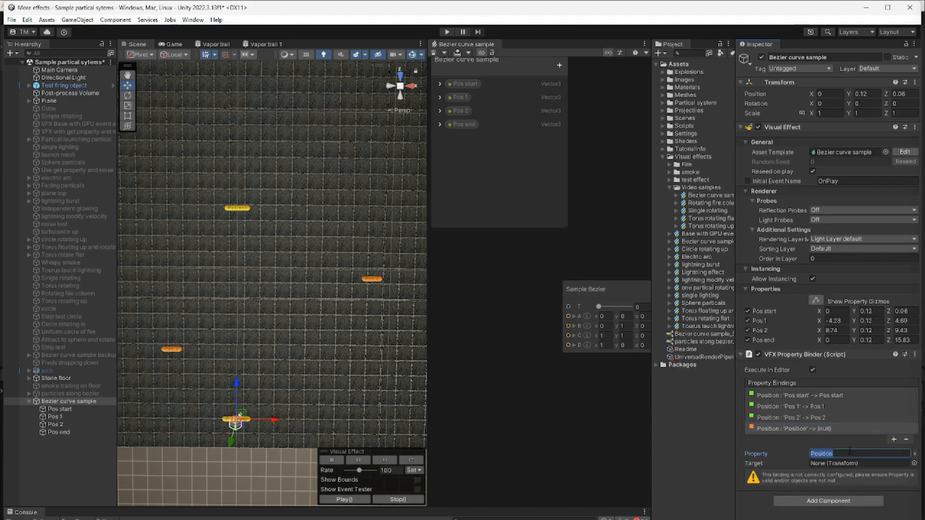
text(Pos end)
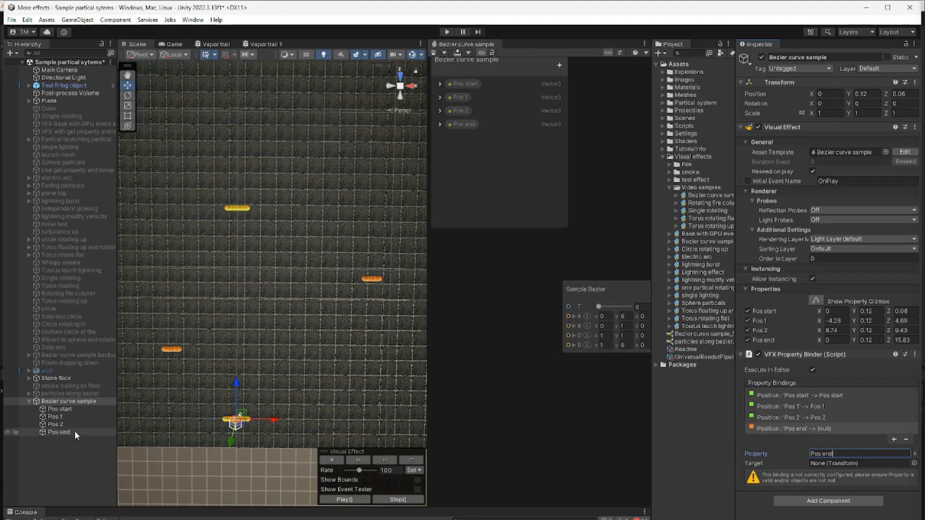
drag(75, 432, 852, 466)
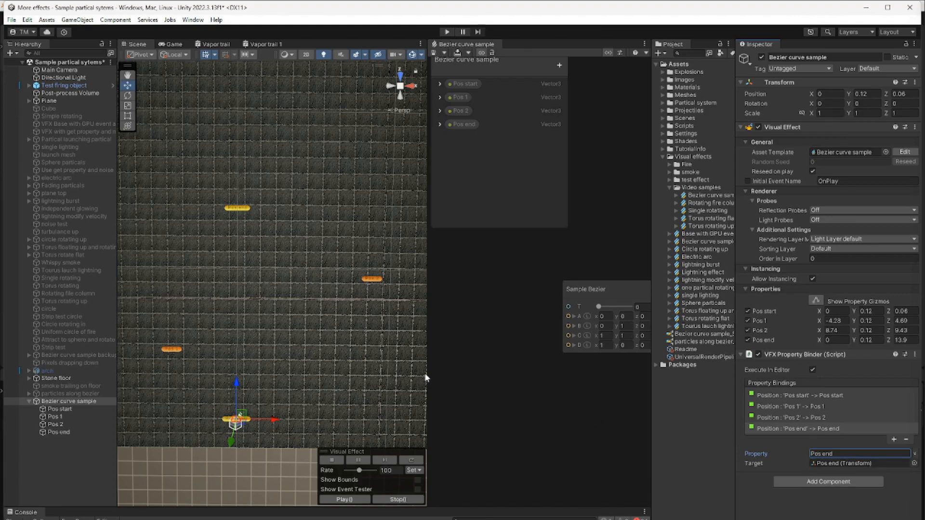
Widen the graph view and place the Pos start, Pos 1, Pos 2 and Pos end properties as nodes beside Sample Bezier
drag(426, 377, 354, 376)
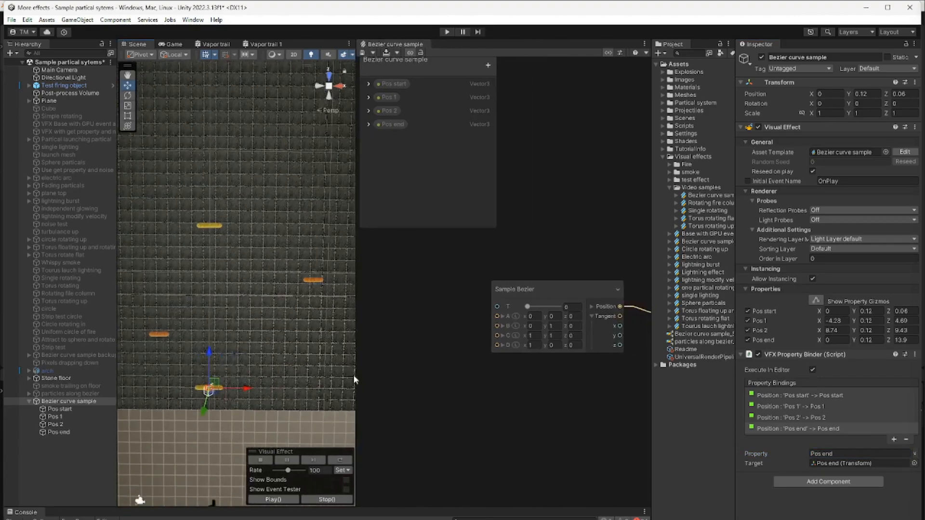
click(391, 83)
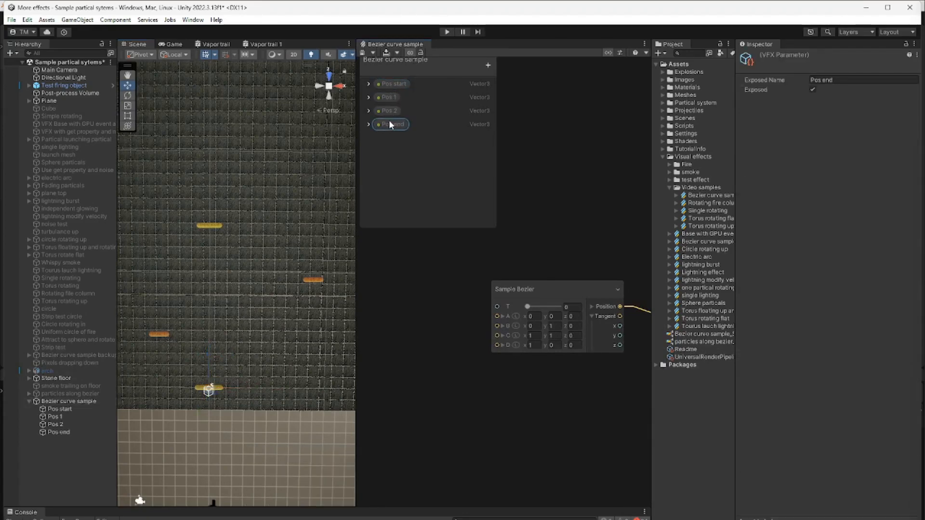
drag(389, 83, 433, 311)
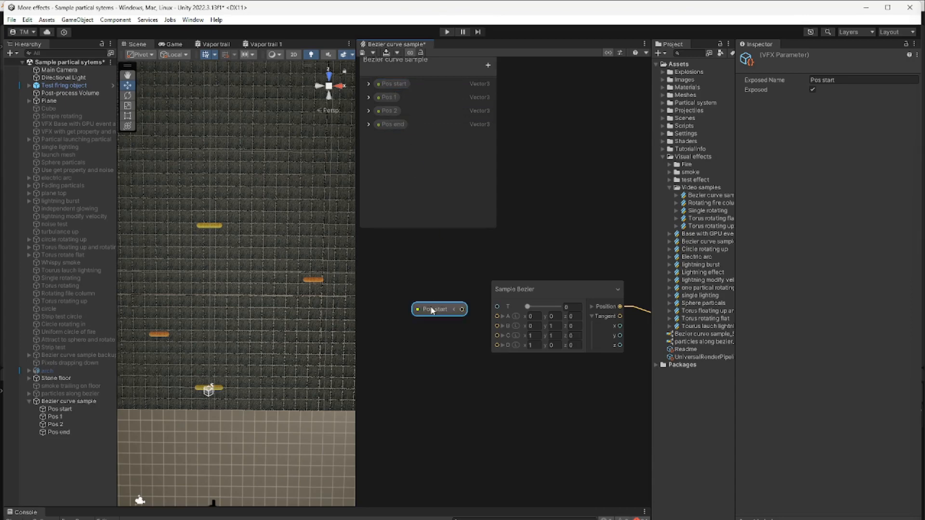
click(392, 97)
drag(388, 95, 450, 326)
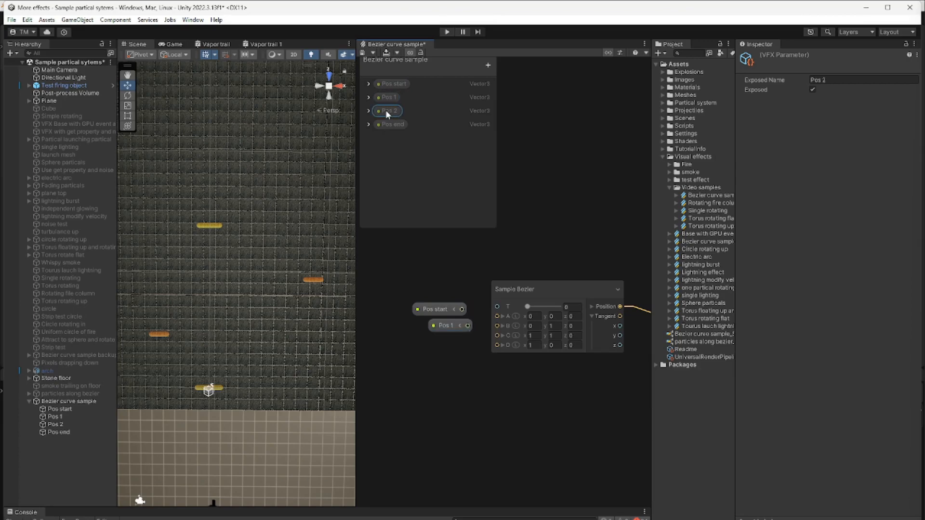
drag(386, 110, 446, 350)
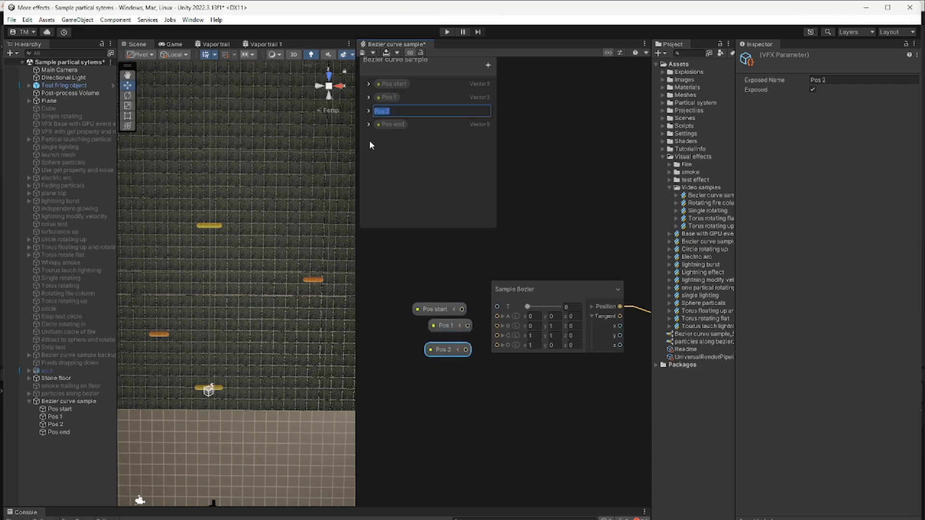
drag(382, 125, 455, 377)
Connect Pos start, Pos 1, Pos 2 and Pos end to Sample Bezier inputs A, B, C and D, and align the Pos end node
drag(448, 309, 497, 335)
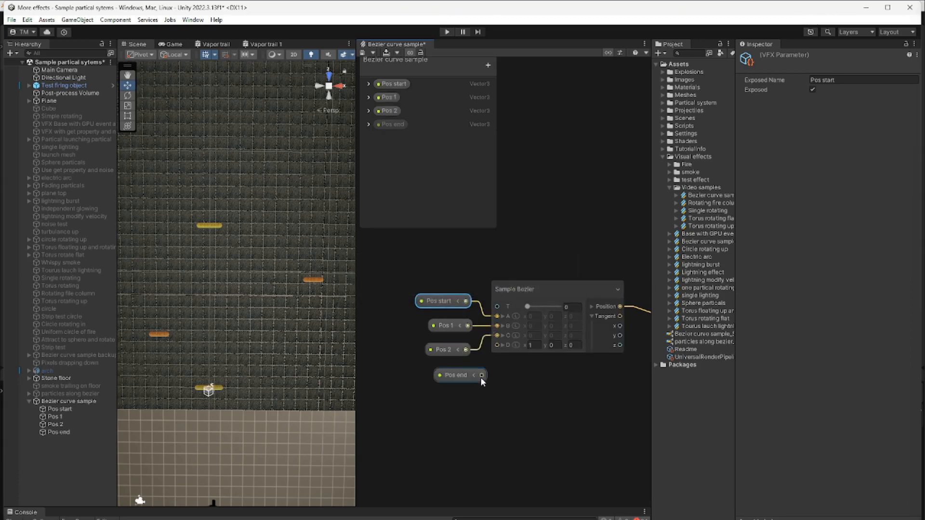
drag(481, 377, 507, 354)
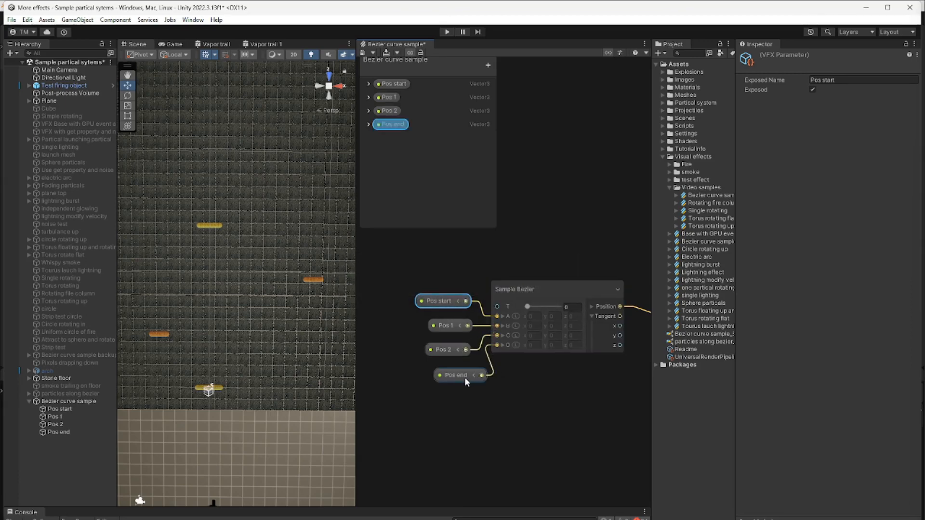
drag(465, 376, 447, 376)
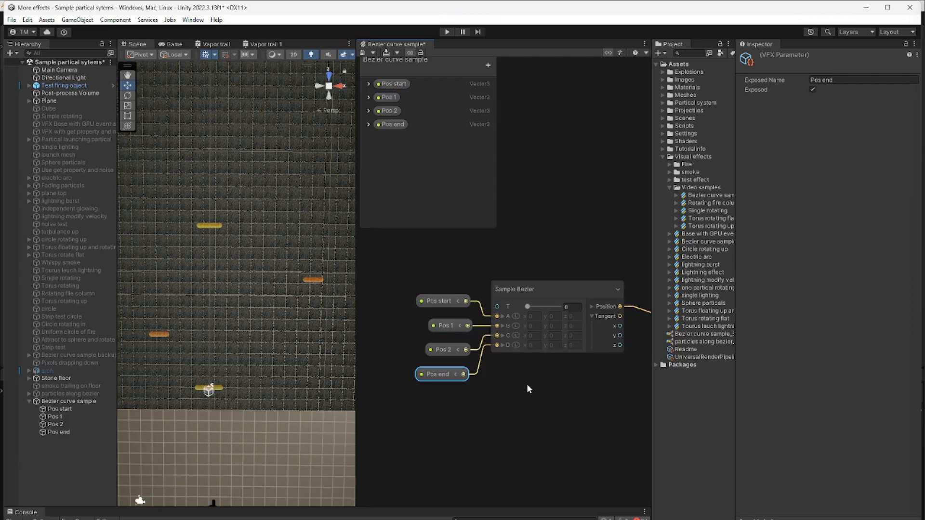
Create an Age Over Lifetime [0..1] node and connect its output to the T input of Sample Bezier
middle_drag(527, 384, 569, 410)
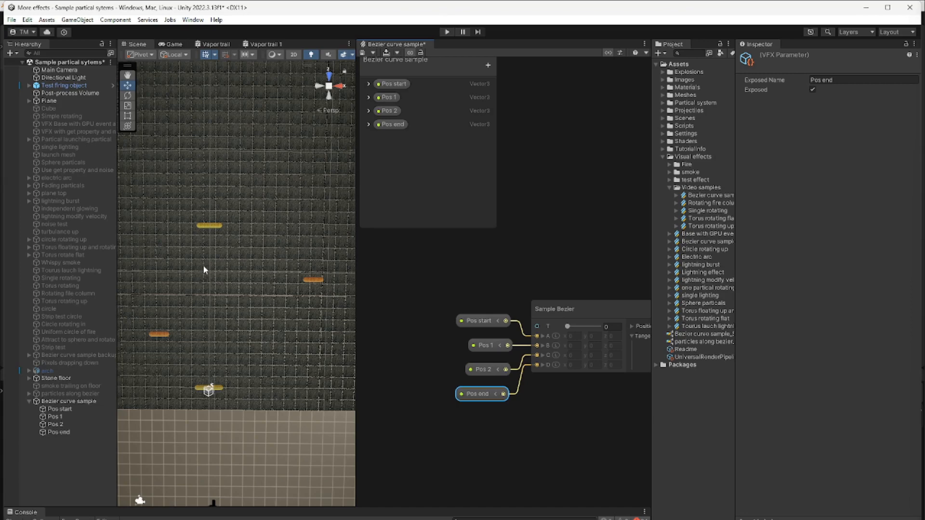
right_click(424, 278)
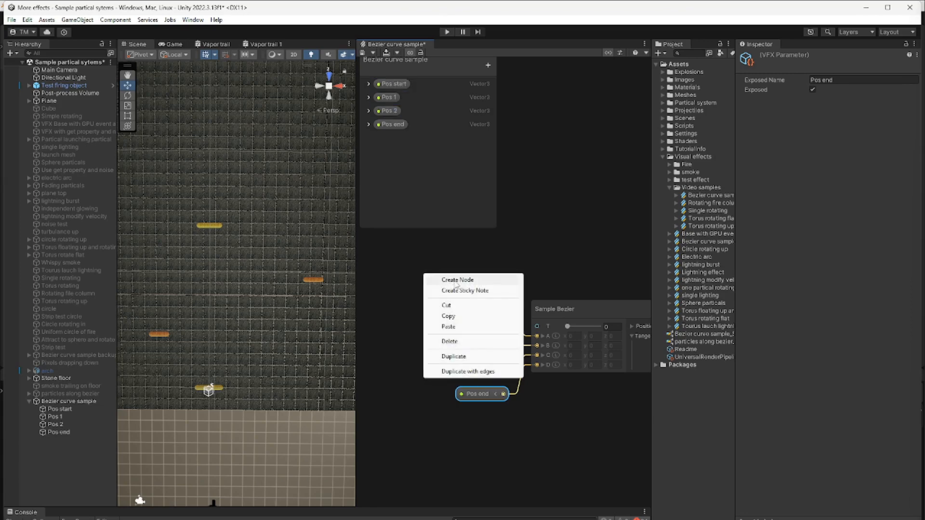
click(464, 279)
text(time)
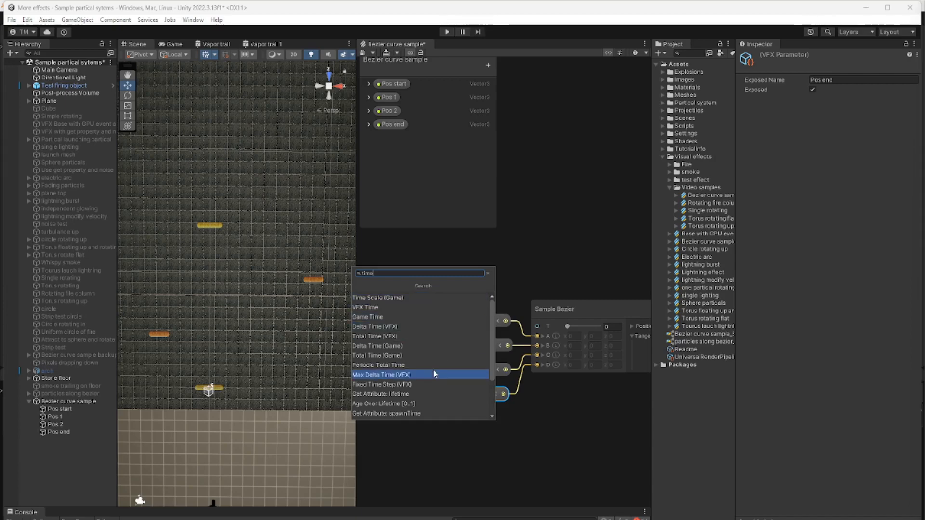
click(427, 403)
drag(478, 293, 538, 326)
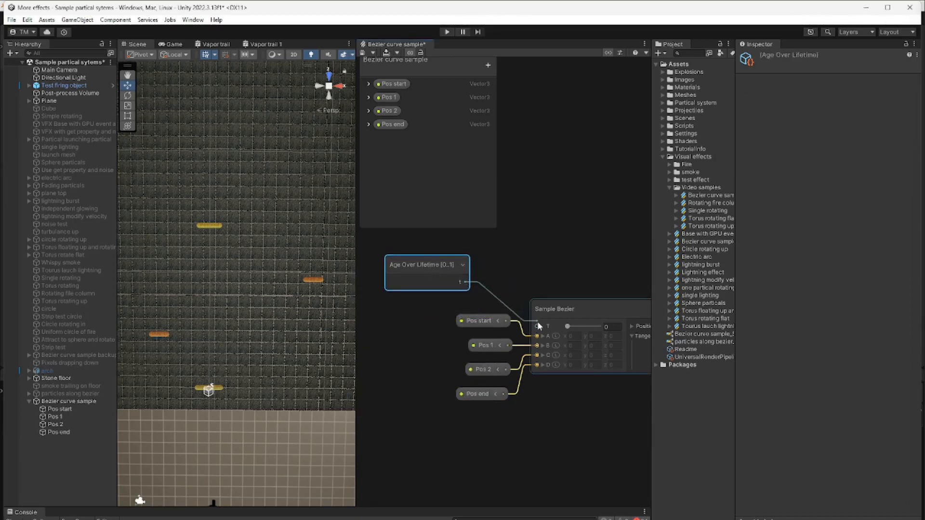
Add a Set Angle block to the Initialize Particle context and set its X angle to 90
middle_drag(604, 420, 460, 381)
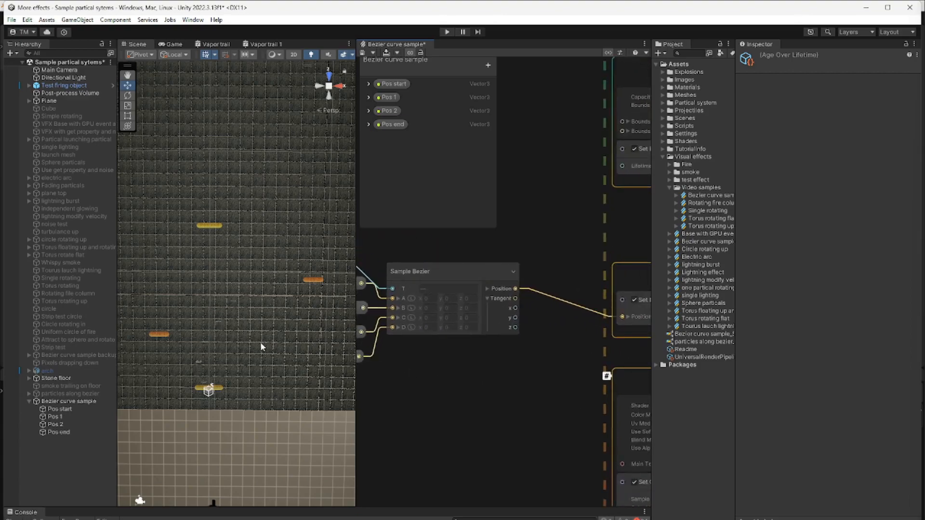
scroll(282, 307, up, 3)
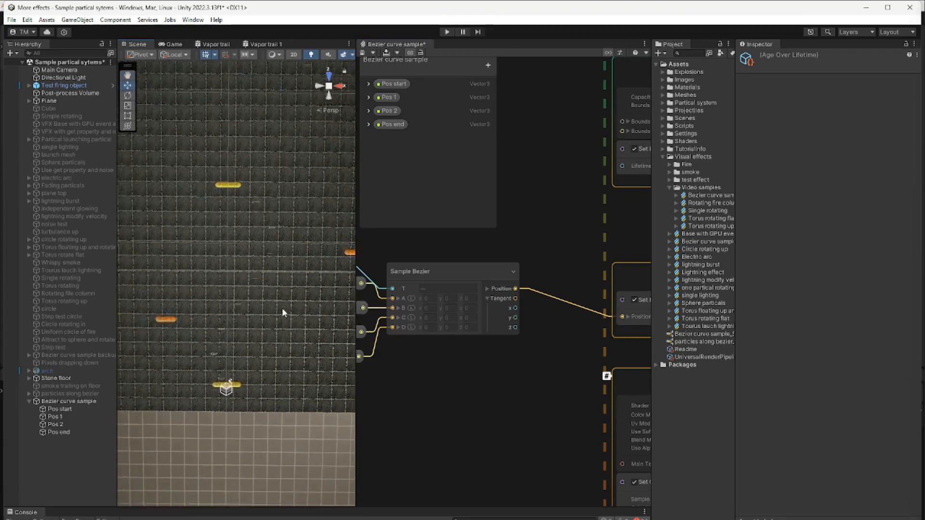
scroll(282, 311, up, 2)
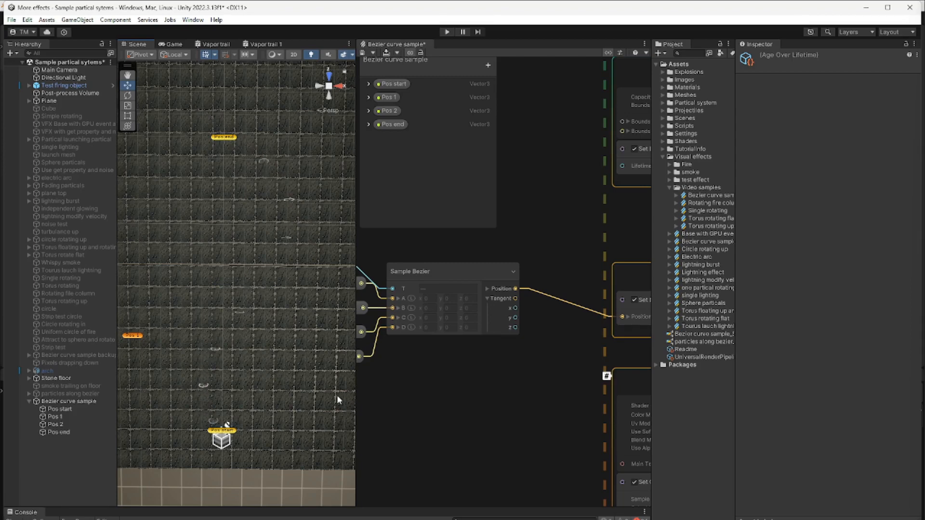
middle_drag(568, 401, 451, 486)
click(557, 270)
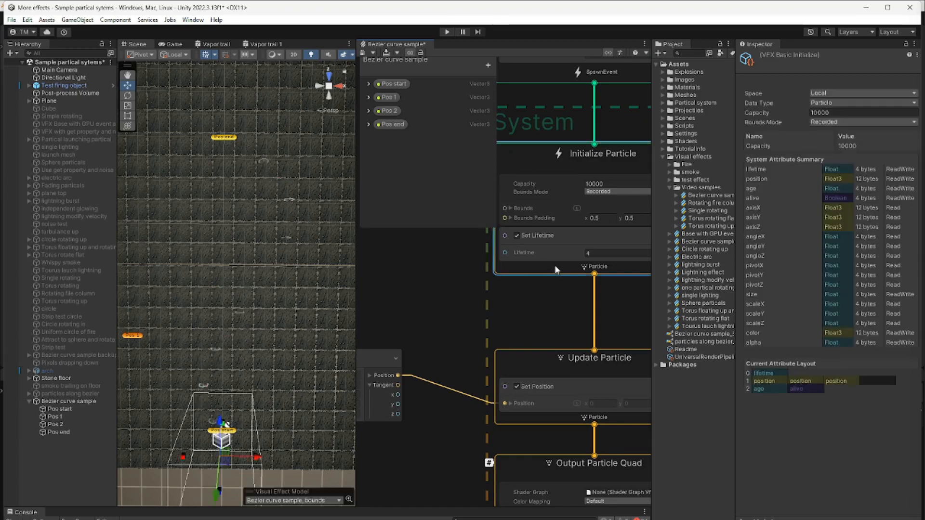
key(space)
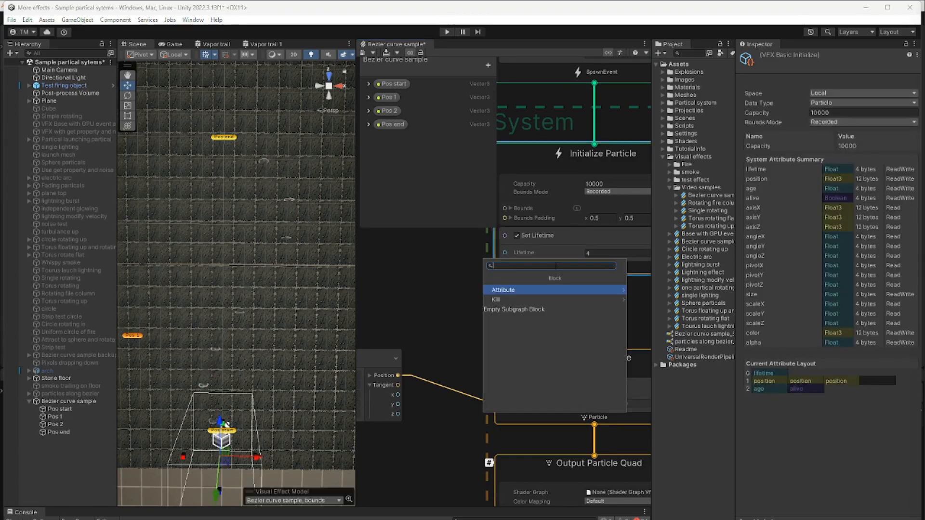
text(set an)
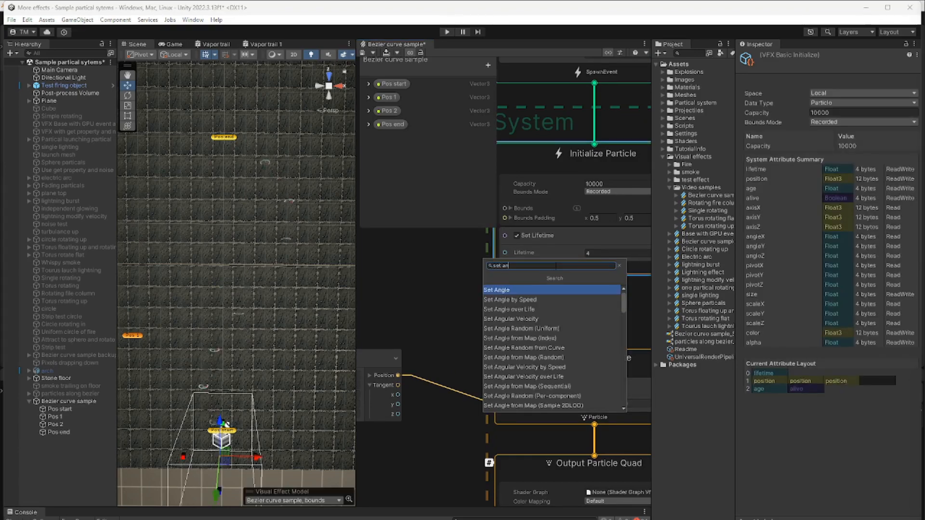
click(537, 290)
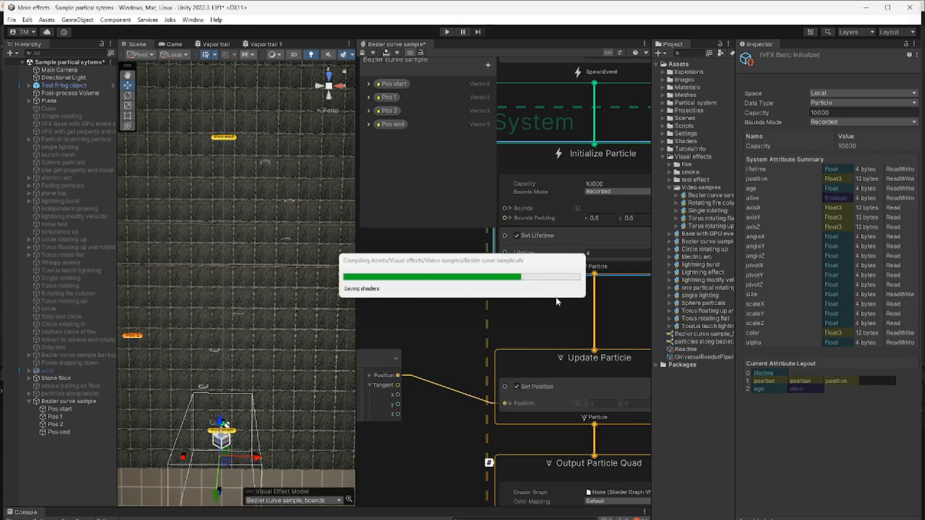
middle_drag(462, 331, 425, 308)
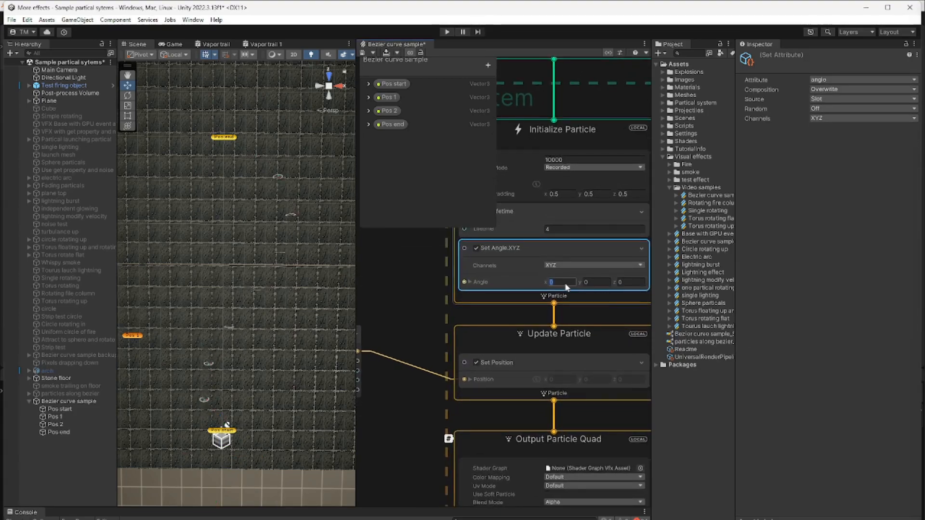
text(90)
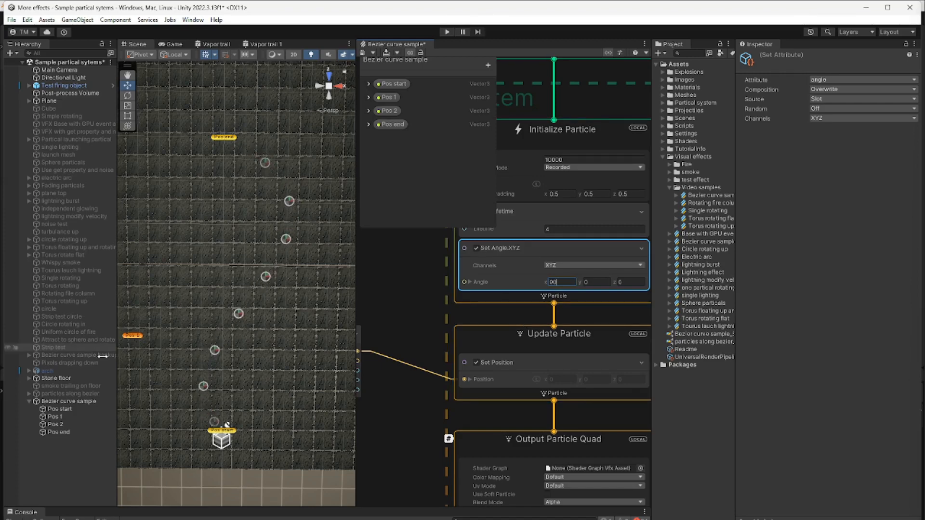
Move the Pos 1 object to about X -3.98, Z 6.29, after trying it at about X 3.18 on the curve's opposite side
click(70, 416)
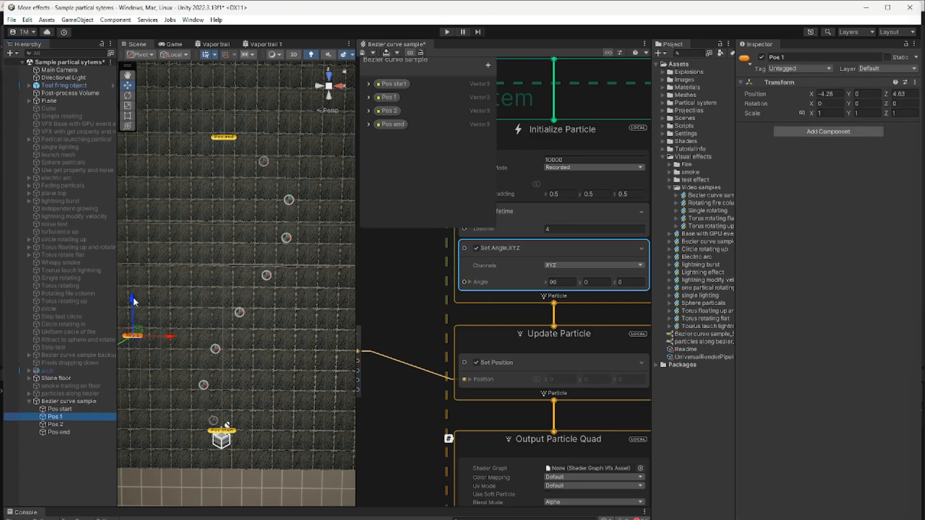
drag(134, 301, 141, 260)
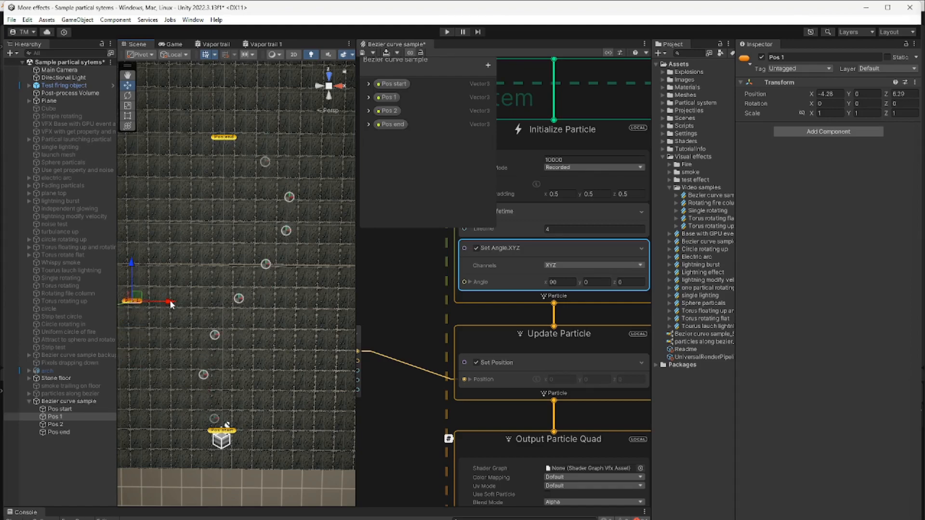
drag(171, 305, 317, 321)
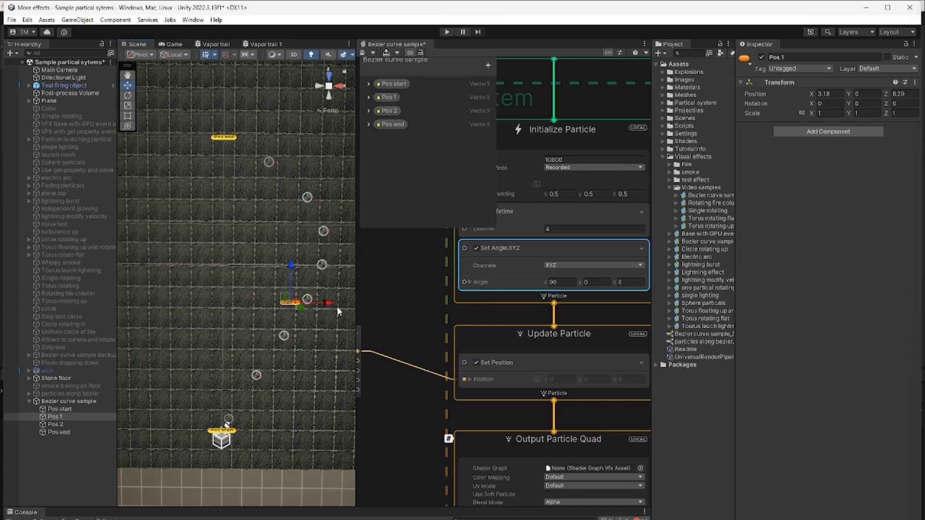
drag(330, 304, 177, 311)
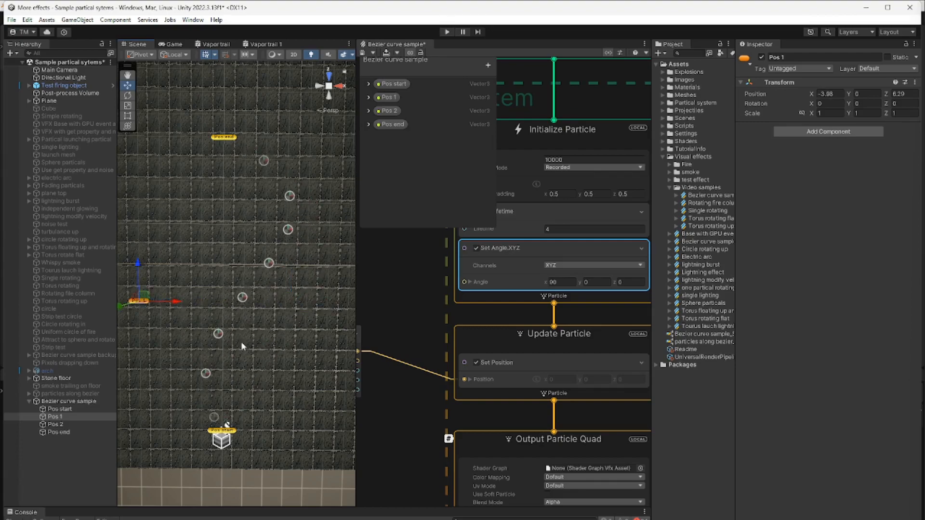
mouse_move(294, 365)
middle_down()
mouse_move(208, 347)
mouse_move(235, 345)
mouse_move(207, 352)
mouse_move(300, 351)
middle_up()
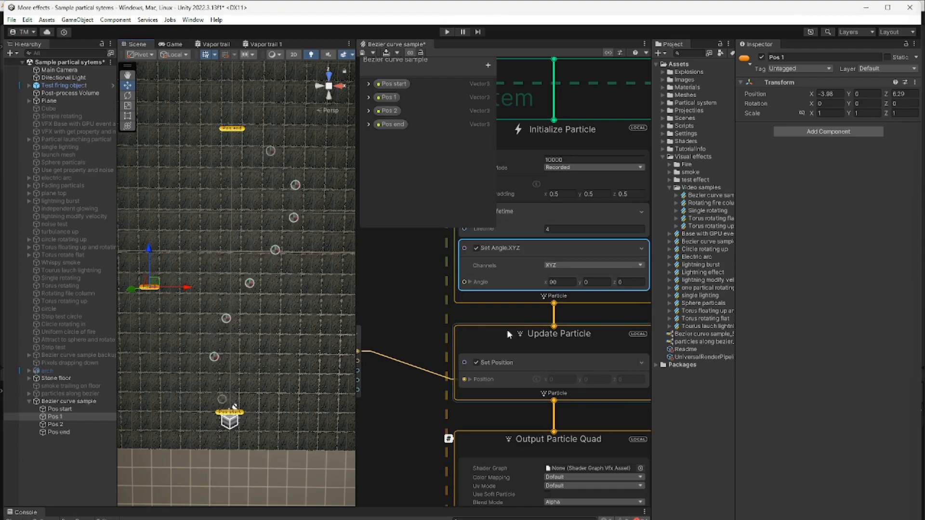
Add a Set Scale block to Initialize Particle, try an X scale of 2, and set it back to 1
click(535, 302)
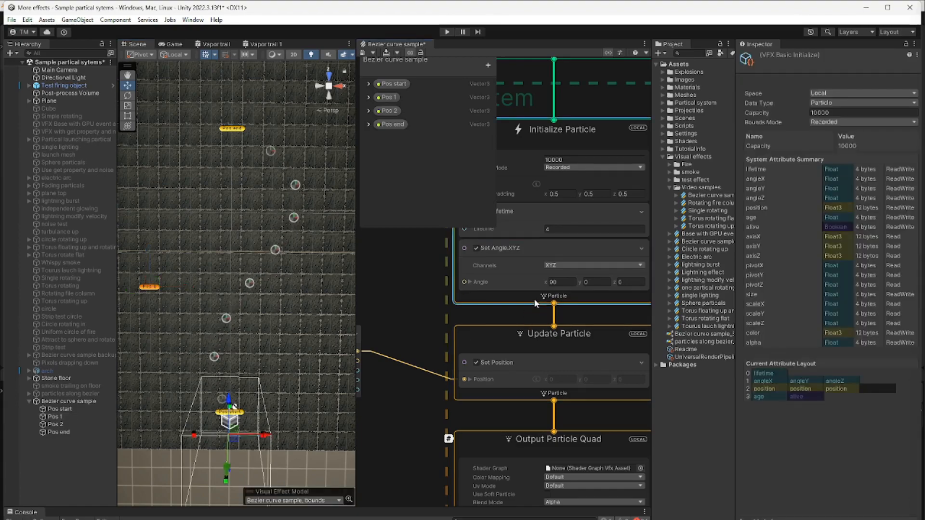
key(space)
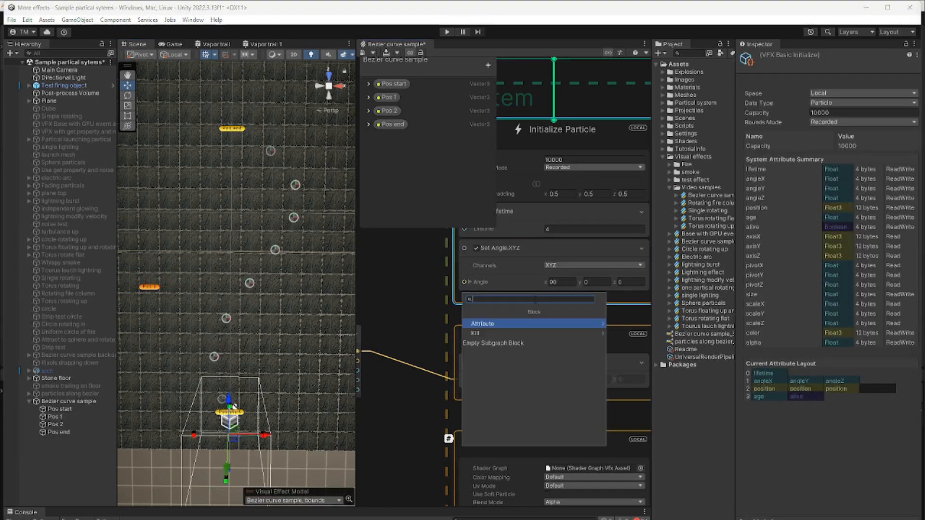
text(set sc)
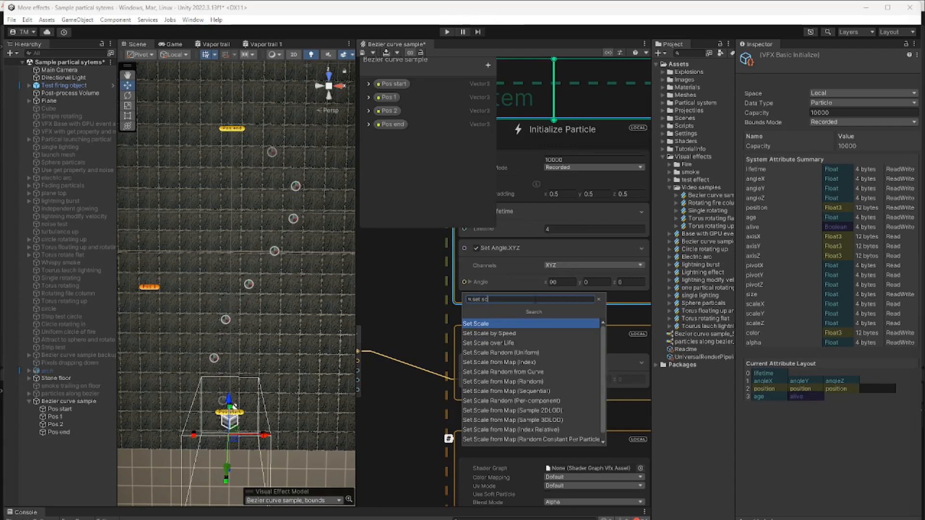
key(Return)
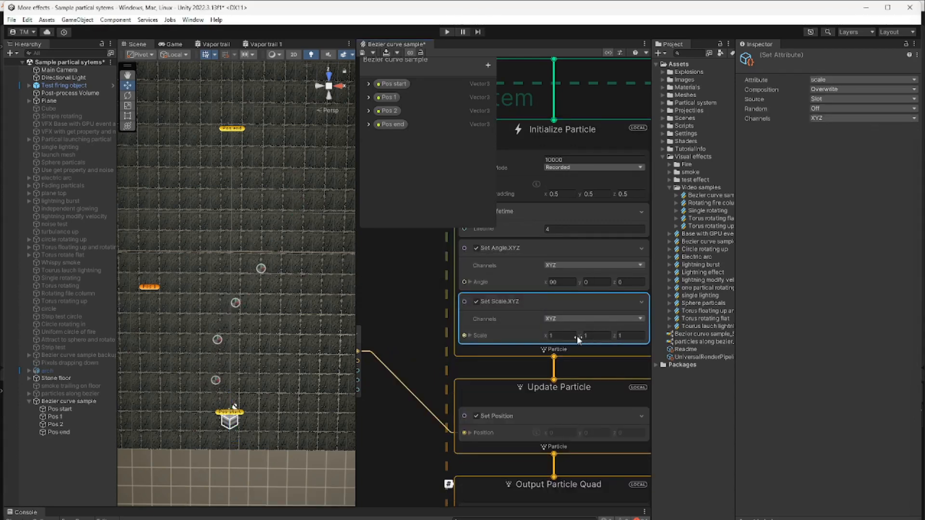
click(561, 336)
text(2)
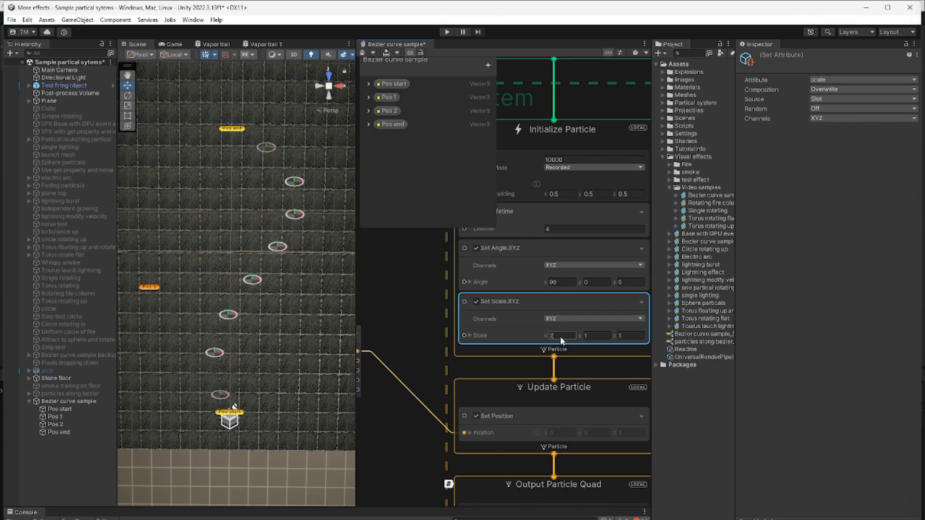
key(BackSpace)
text(1)
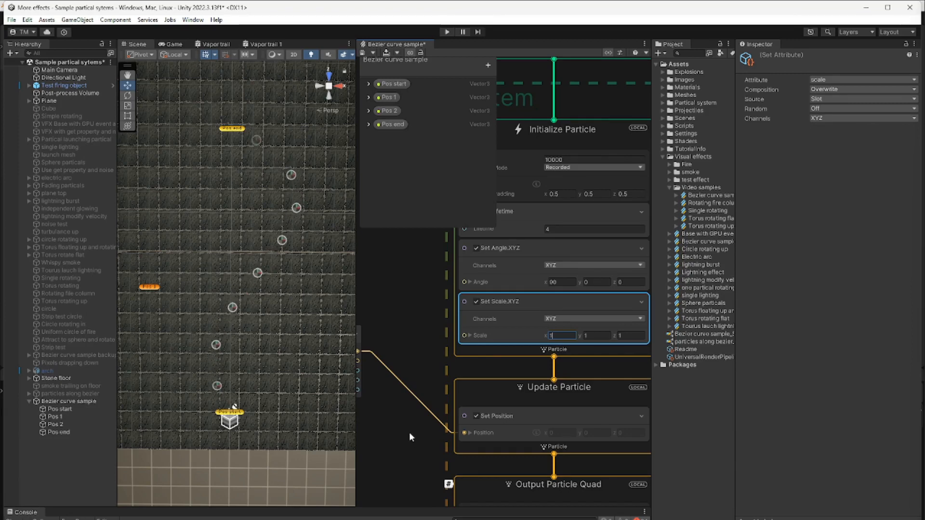
Switch to the Blender sketch to examine the curve's tangent triangle and angle formula, and return to the Unity graph
middle_drag(409, 432, 537, 426)
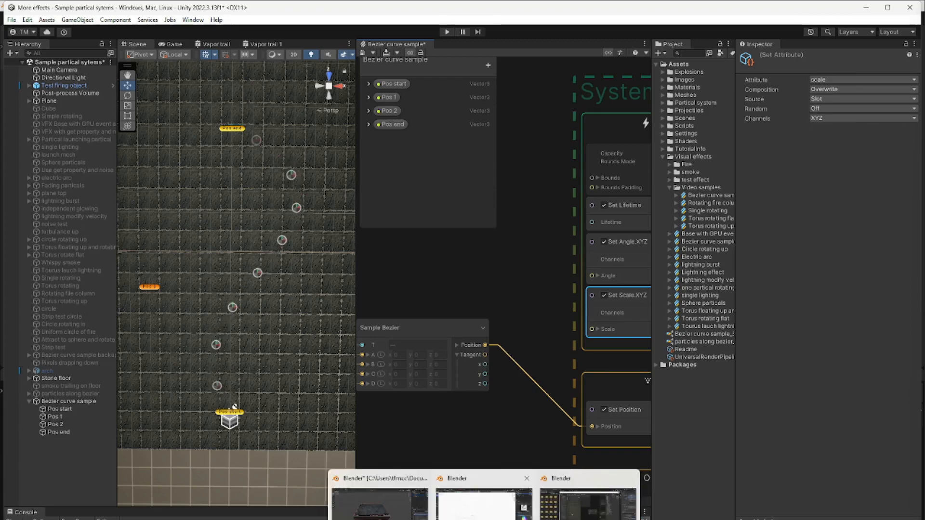
click(487, 514)
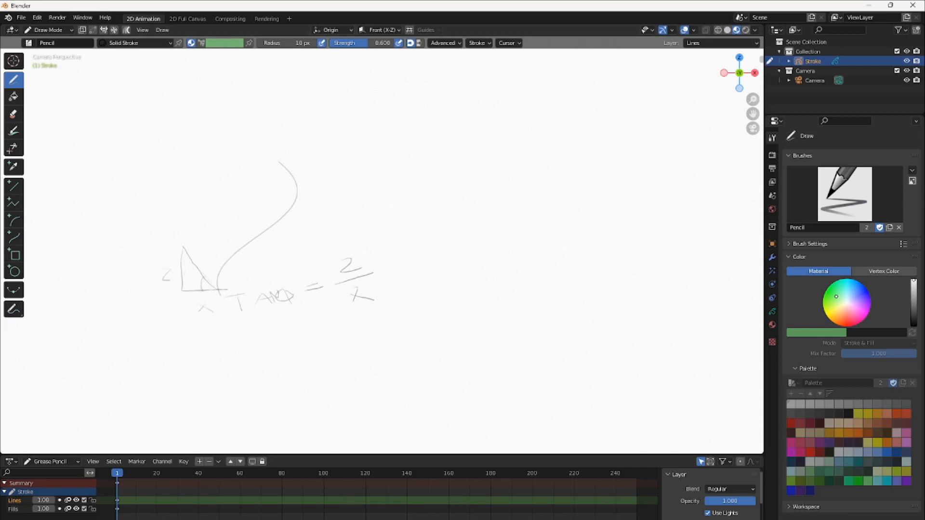
mouse_move(548, 519)
click(549, 504)
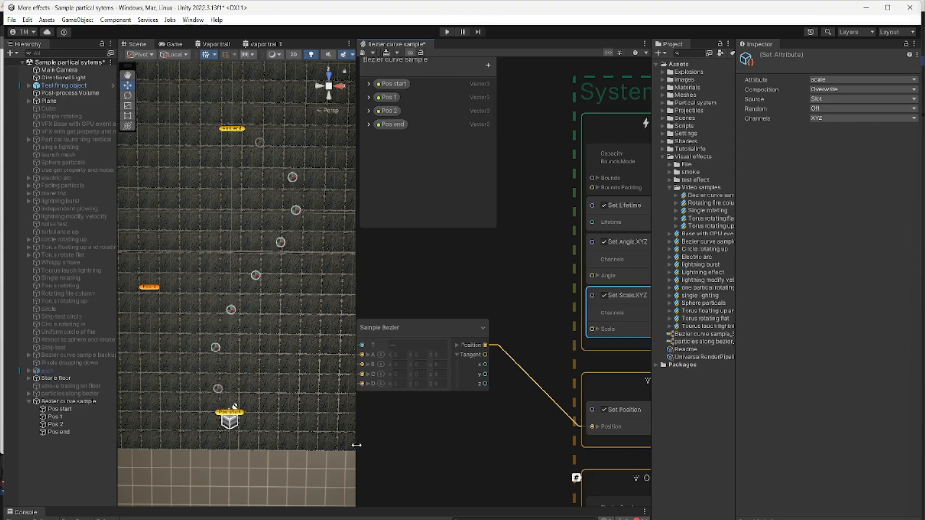
Widen the graph view and paste the copied Divide, Atan, Multiply and Divide nodes below Sample Bezier
drag(357, 446, 237, 425)
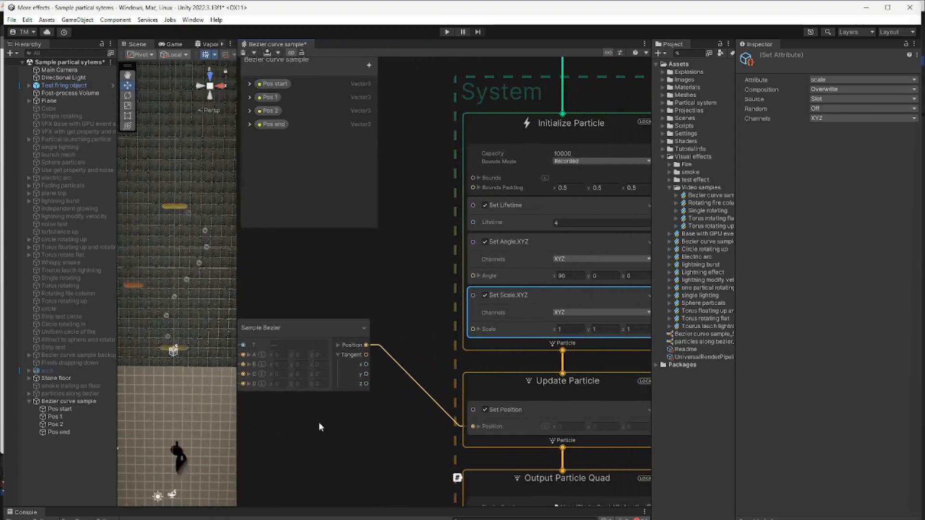
middle_drag(344, 416, 333, 331)
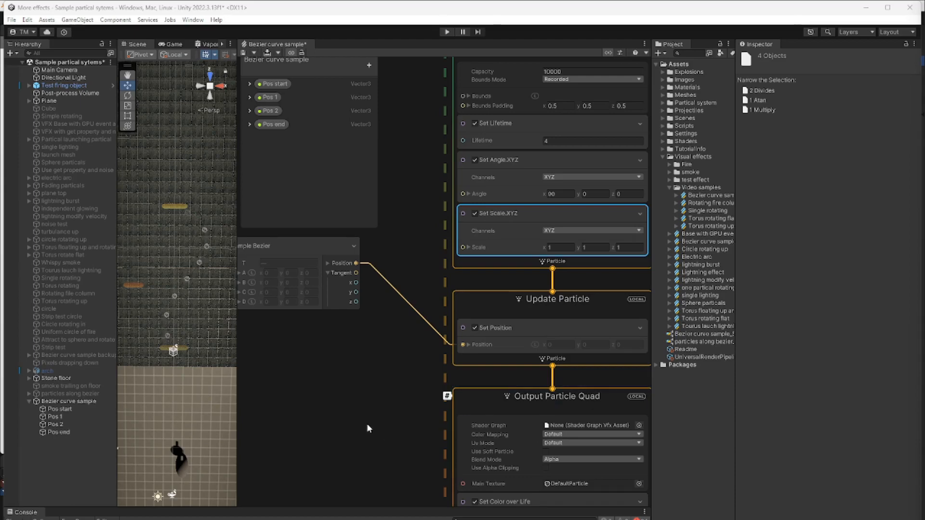
middle_drag(366, 423, 464, 417)
click(393, 392)
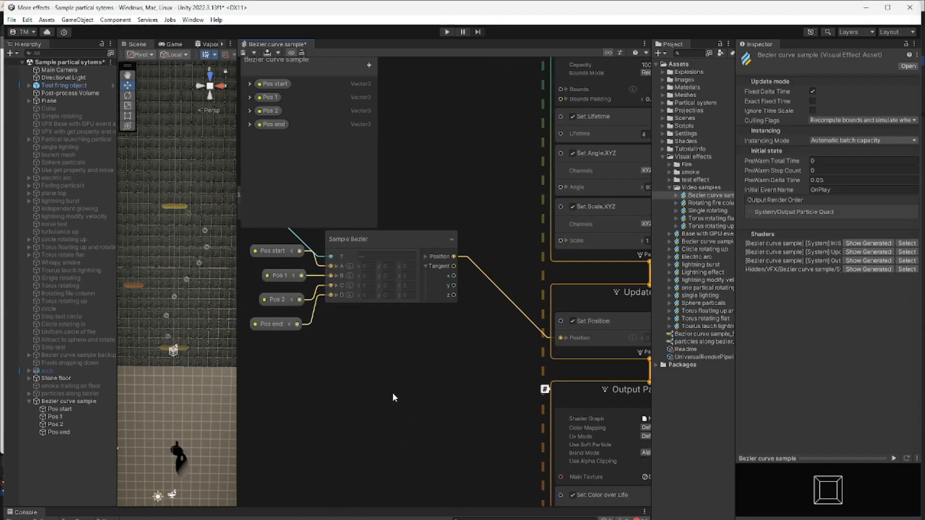
key(ctrl+v)
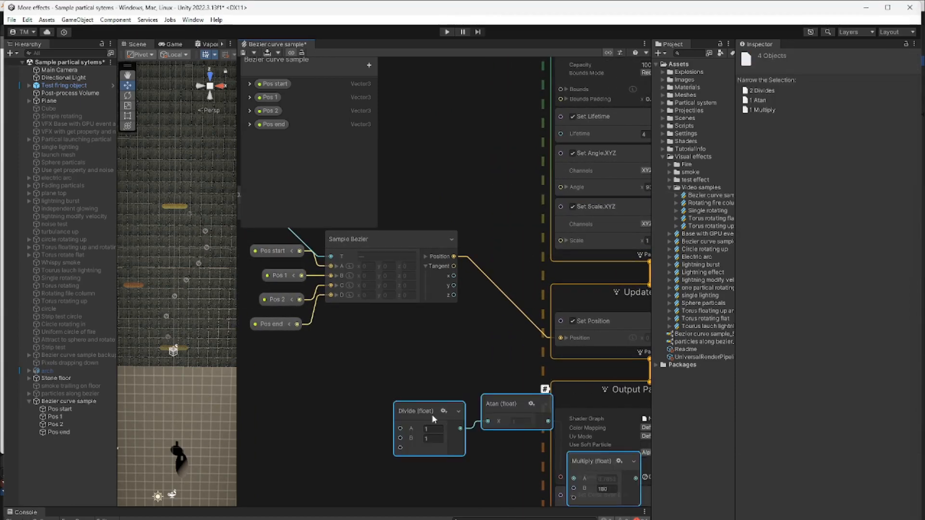
Move the pasted math nodes clear of Output Particle Quad, and shift Sample Bezier with its input nodes farther from the contexts
drag(432, 415, 296, 380)
scroll(296, 381, down, 1)
scroll(296, 381, down, 2)
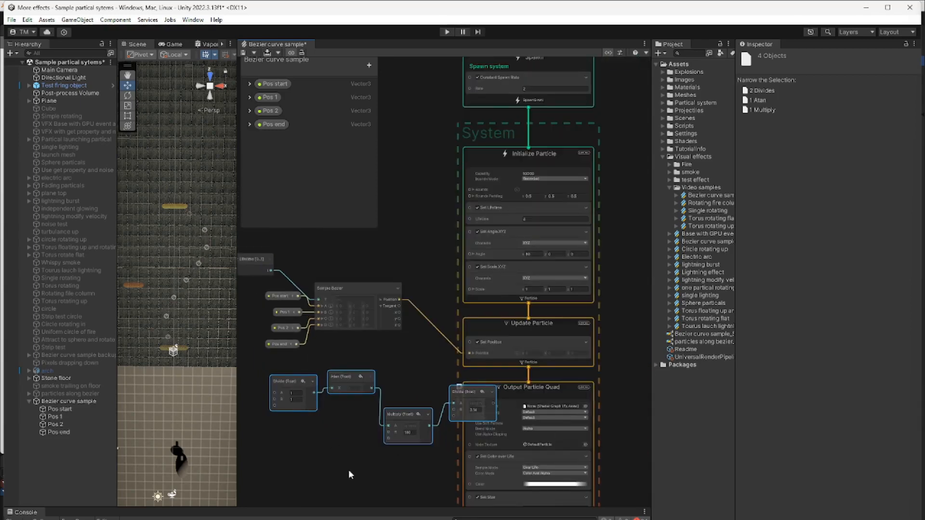
middle_drag(404, 460, 458, 435)
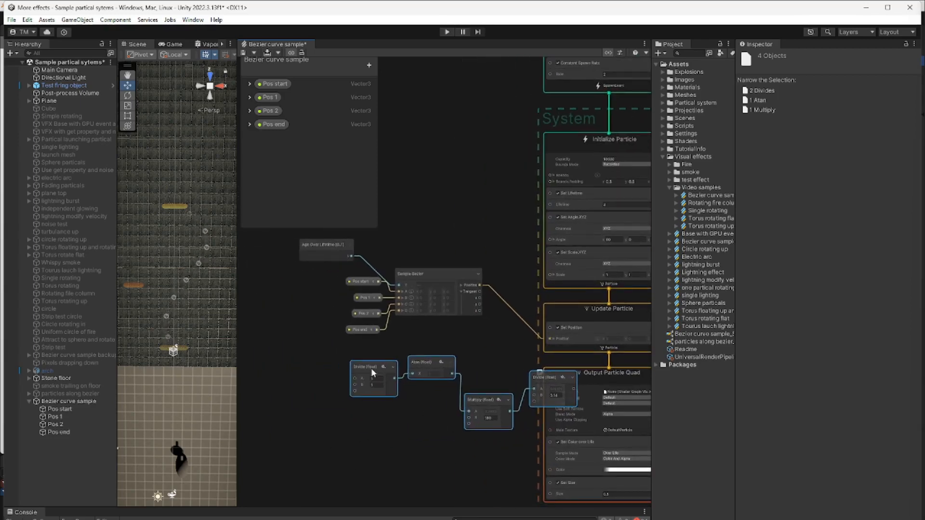
drag(371, 368, 319, 383)
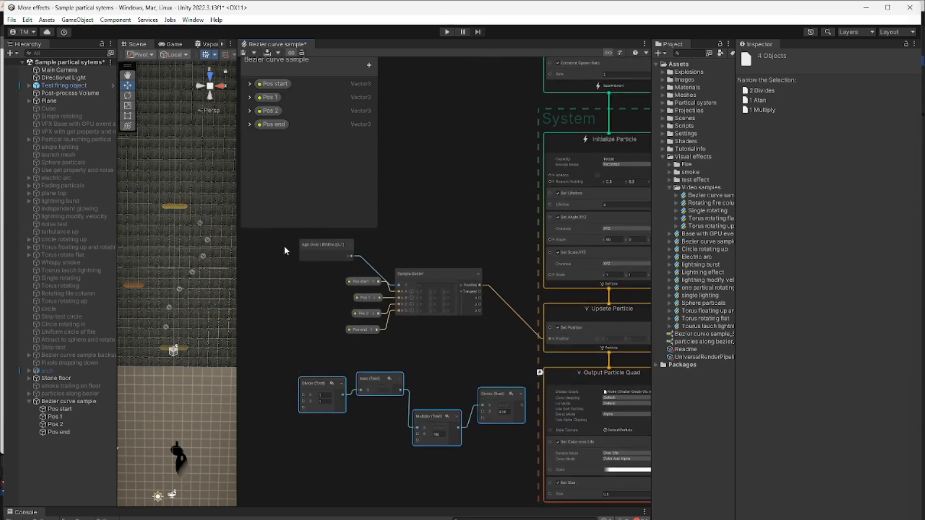
drag(277, 232, 482, 337)
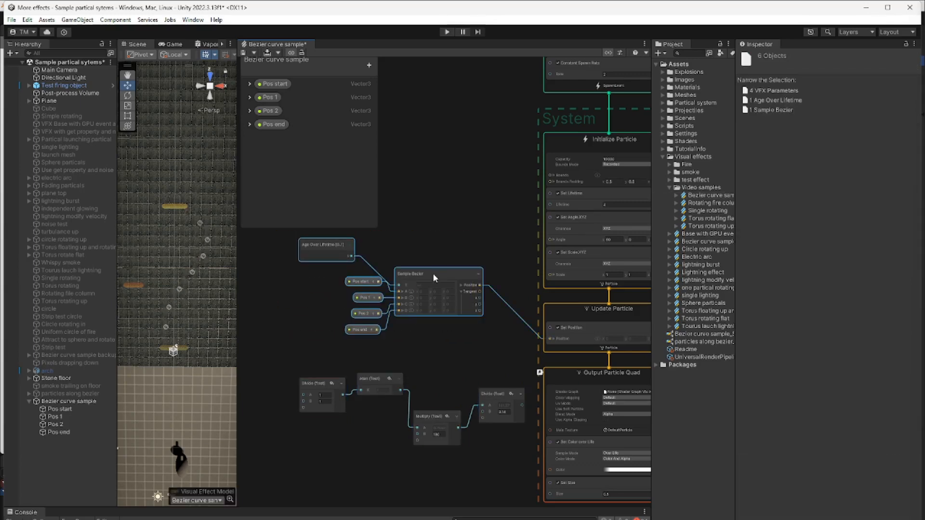
drag(433, 273, 296, 280)
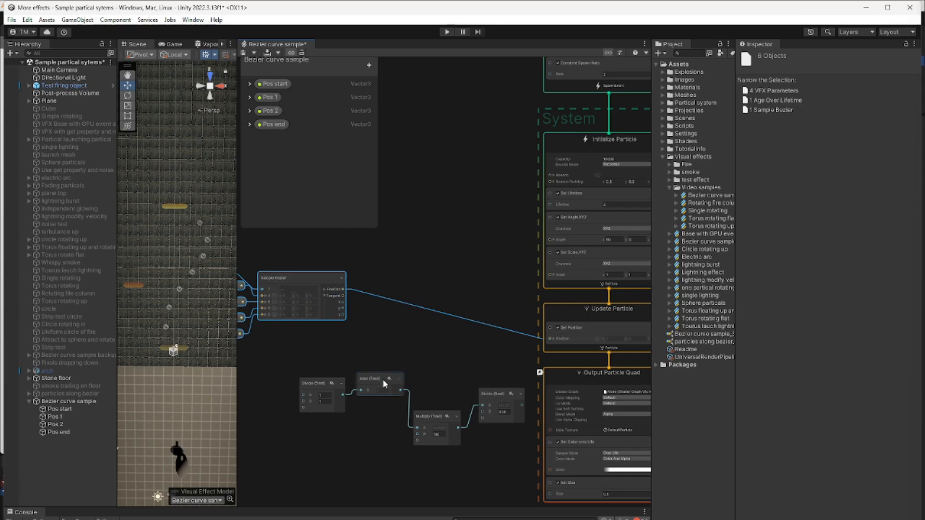
Tighten the math chain by repositioning Multiply and the final Divide, and select all four of its nodes
drag(430, 415, 434, 404)
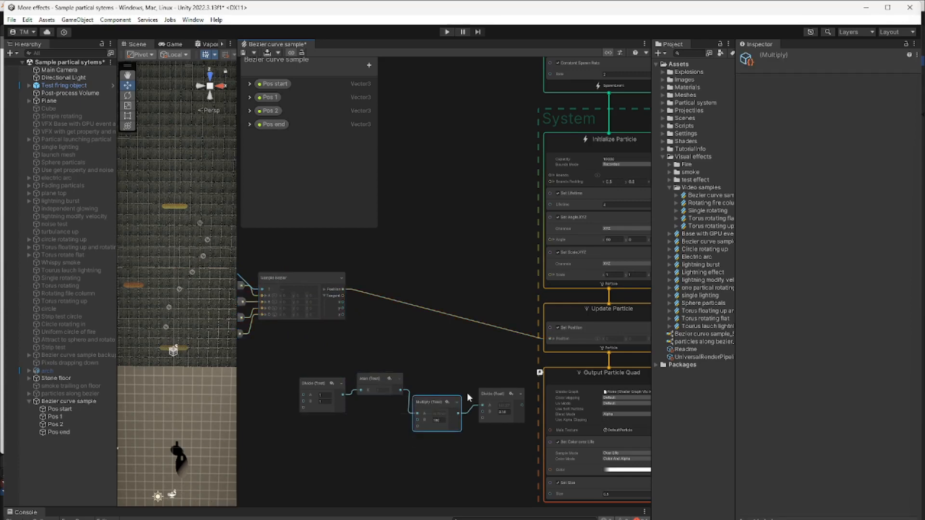
drag(493, 390, 488, 391)
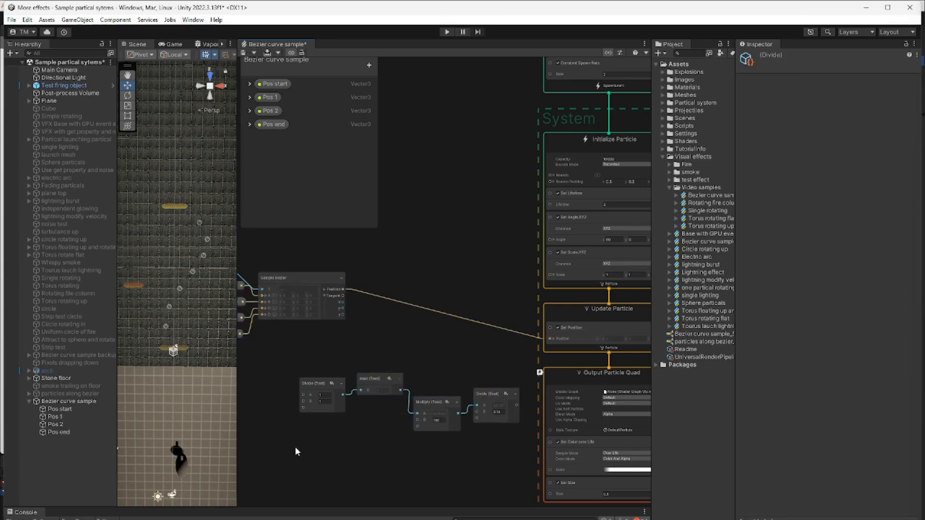
drag(295, 447, 483, 365)
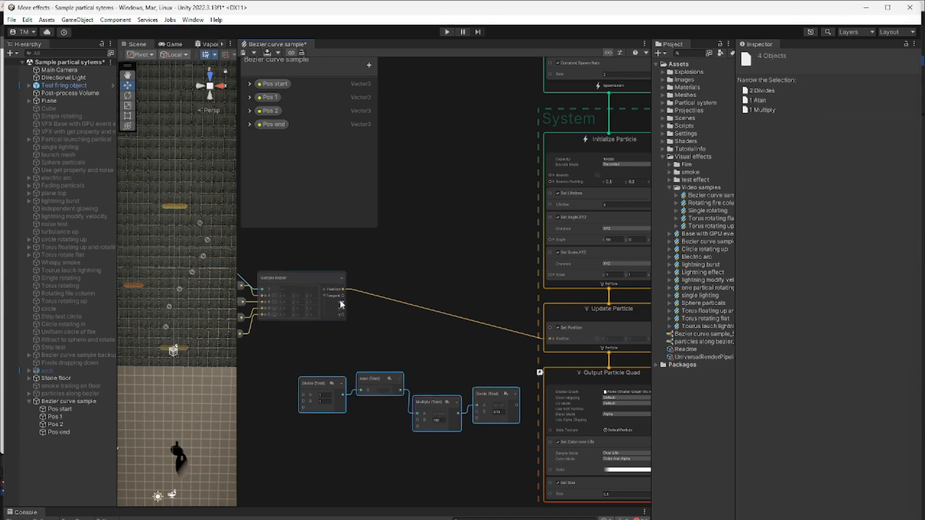
Connect Sample Bezier's tangent Z output to input A of the first Divide node and its tangent X output to the spare input
middle_drag(380, 327, 409, 318)
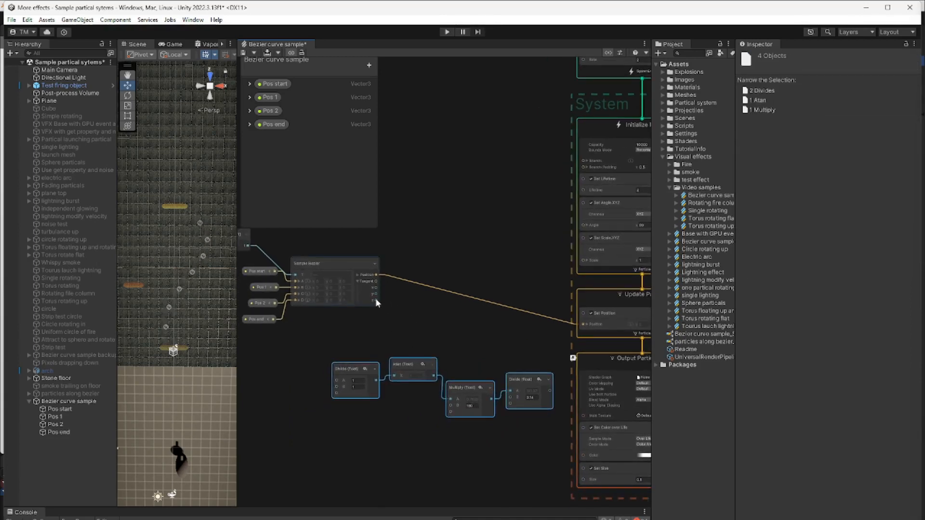
drag(375, 301, 337, 382)
drag(377, 293, 335, 395)
middle_drag(531, 441, 460, 398)
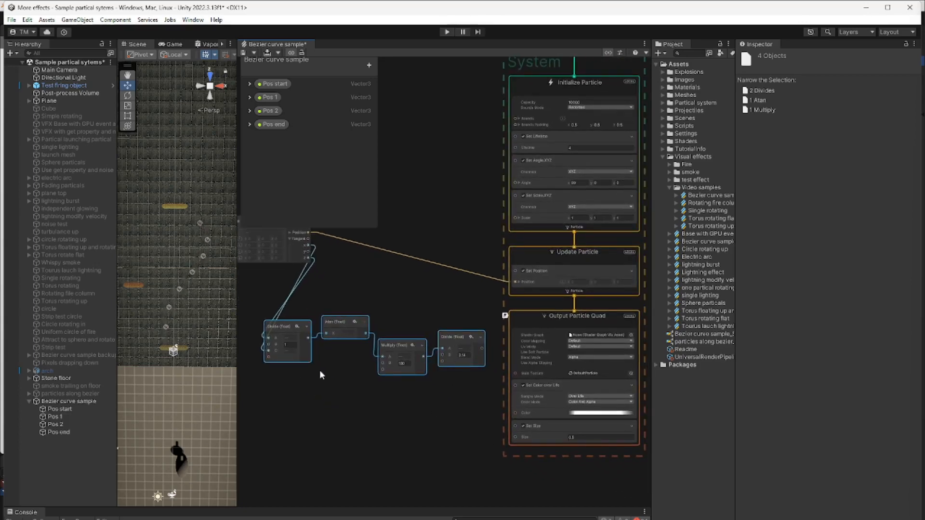
scroll(349, 358, up, 5)
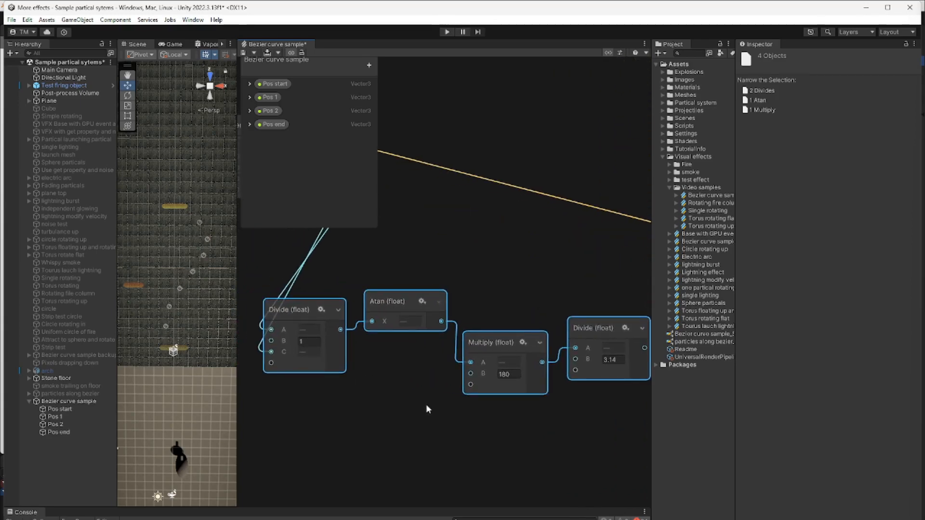
middle_drag(435, 404, 374, 398)
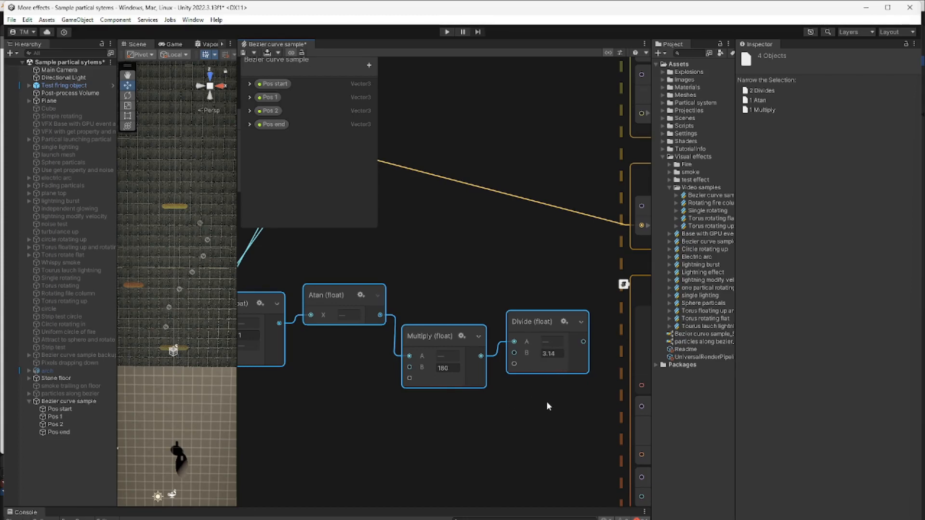
middle_drag(546, 407, 380, 411)
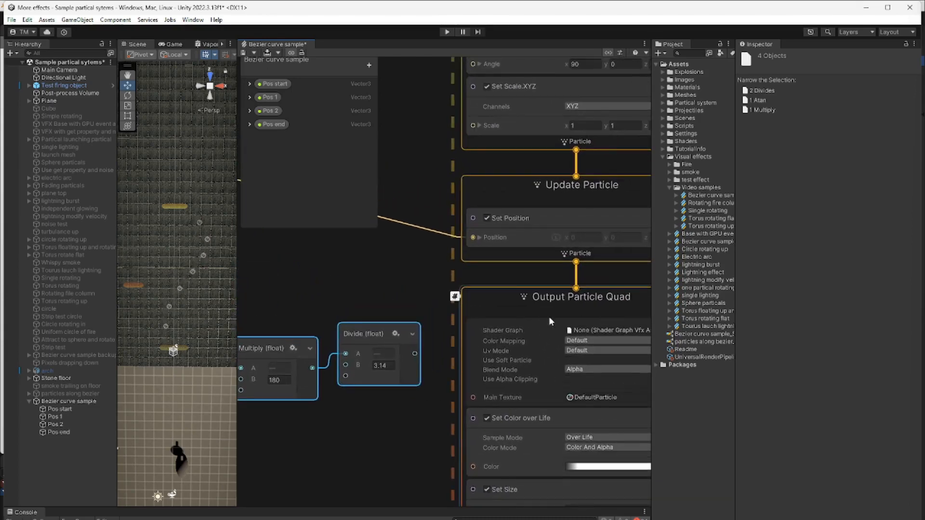
click(520, 254)
key(space)
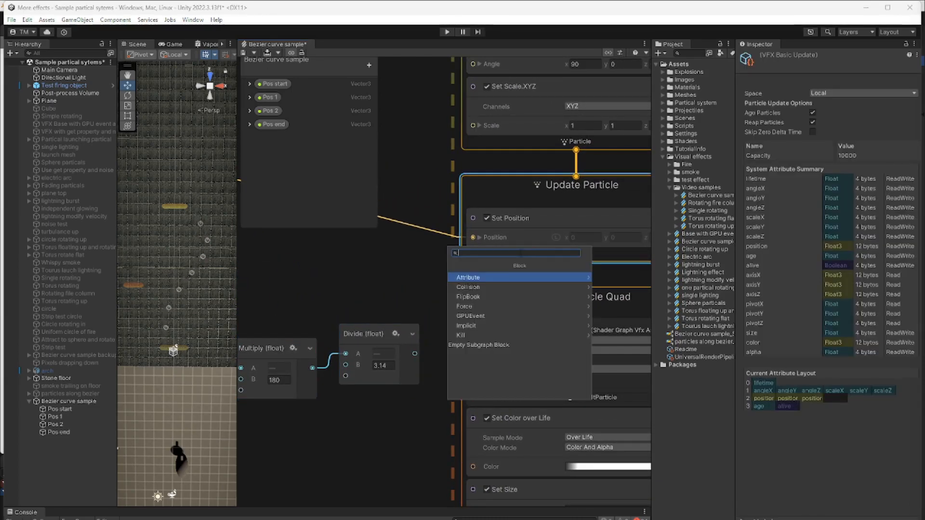
text(set)
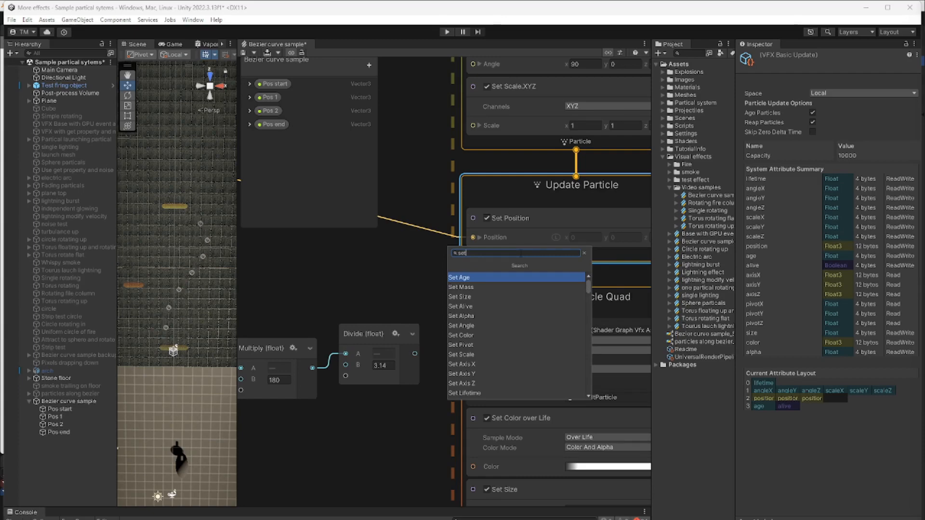
text( a)
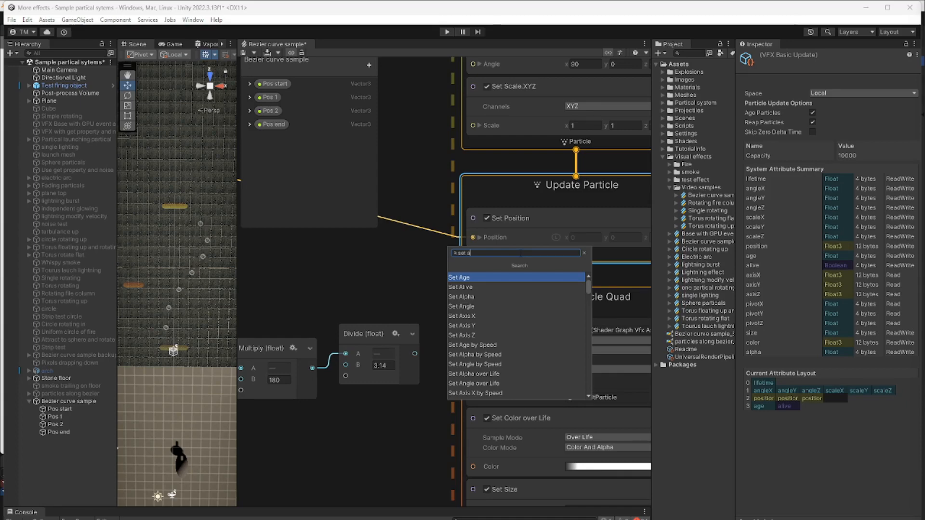
click(399, 271)
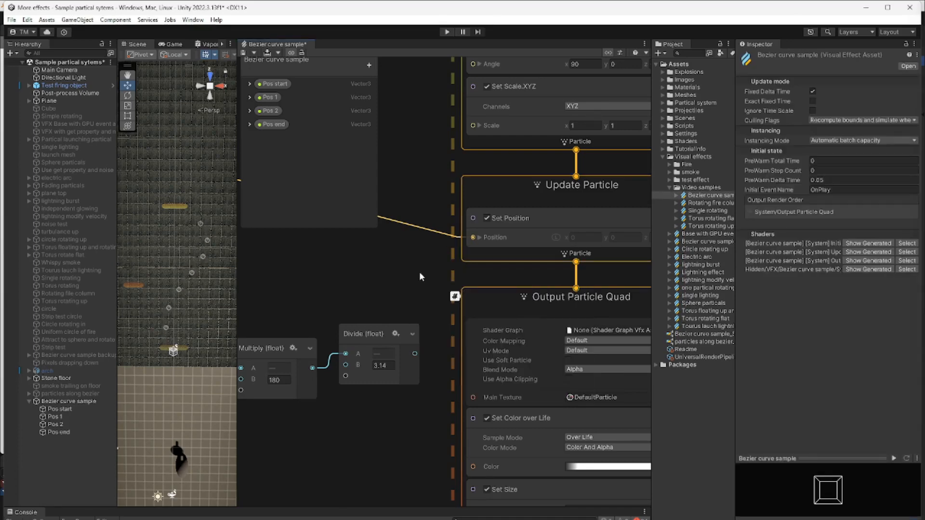
Add a Set Angle block below Set Position in Update Particle, and delete the Set Angle block from Initialize Particle
middle_drag(403, 256, 402, 354)
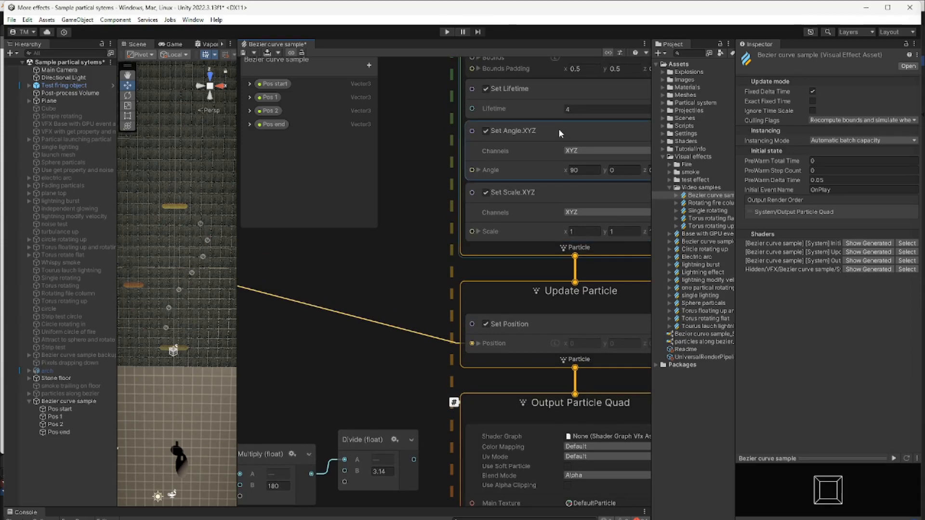
click(537, 362)
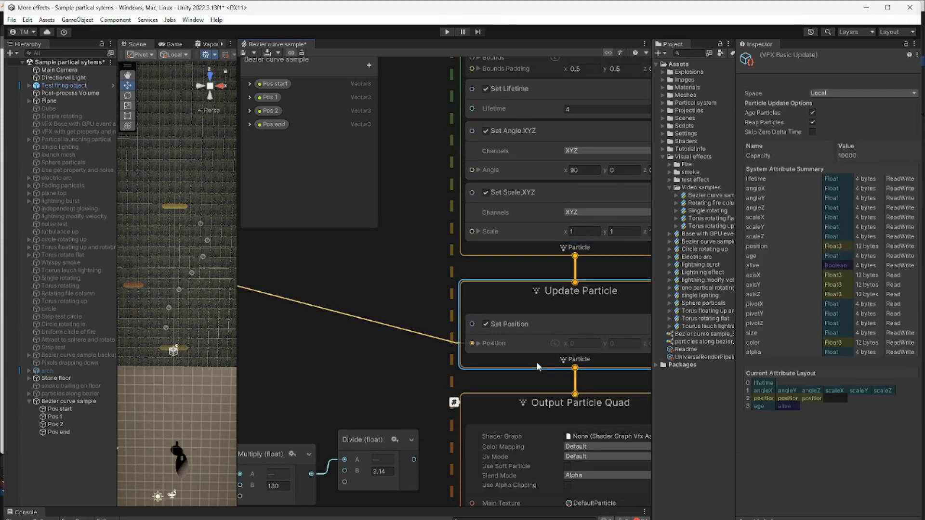
key(space)
text(set angle)
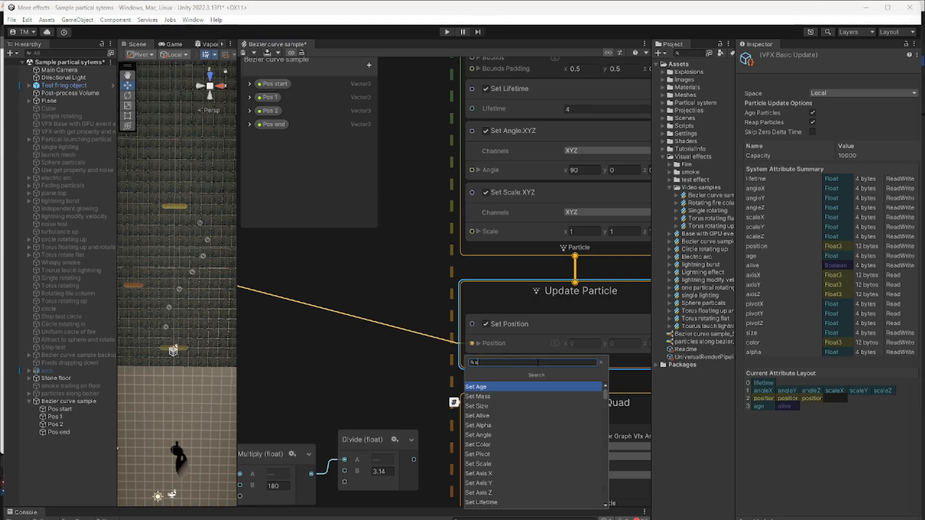
key(Return)
click(536, 361)
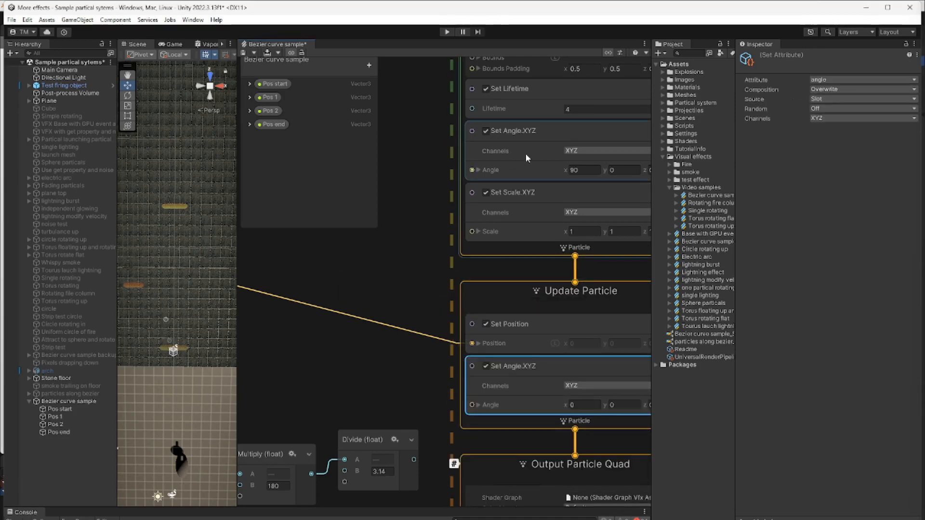
click(574, 129)
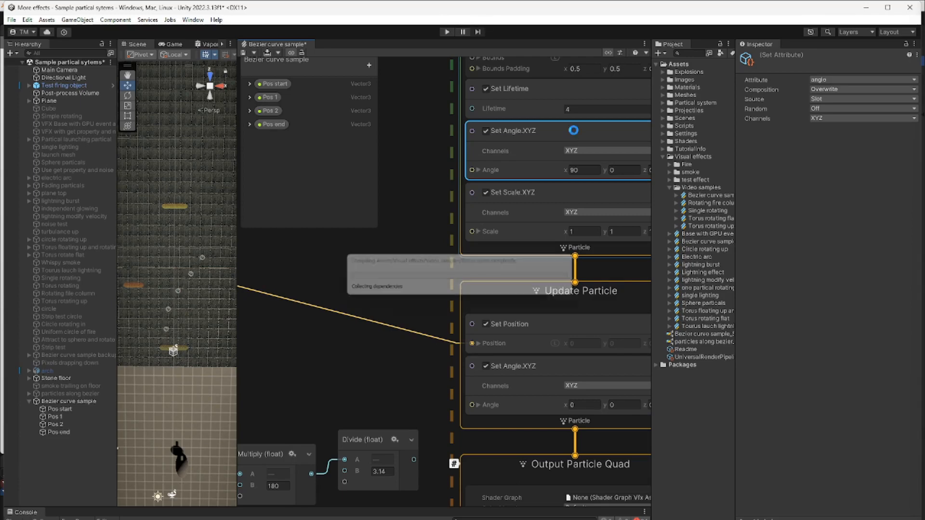
key(Delete)
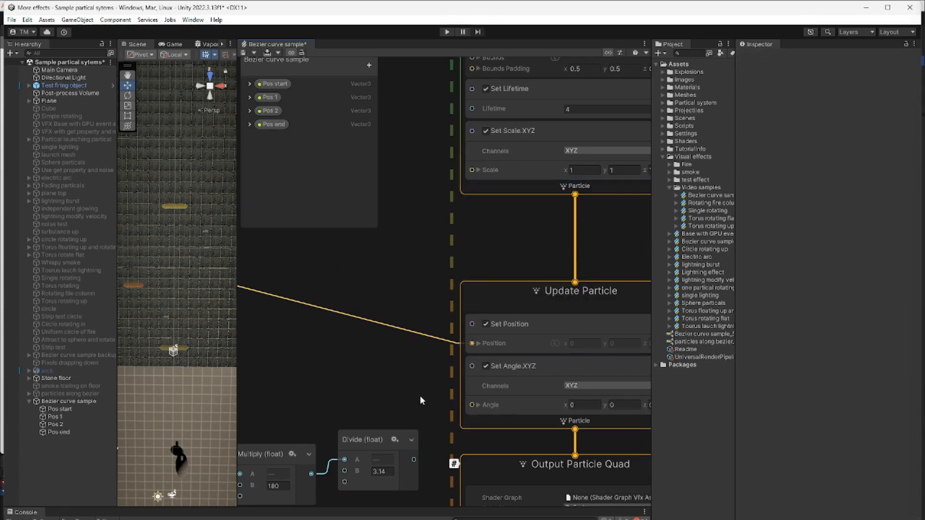
Expand the Angle property of Update Particle's Set Angle block and set its X component to 90
middle_drag(420, 395, 422, 309)
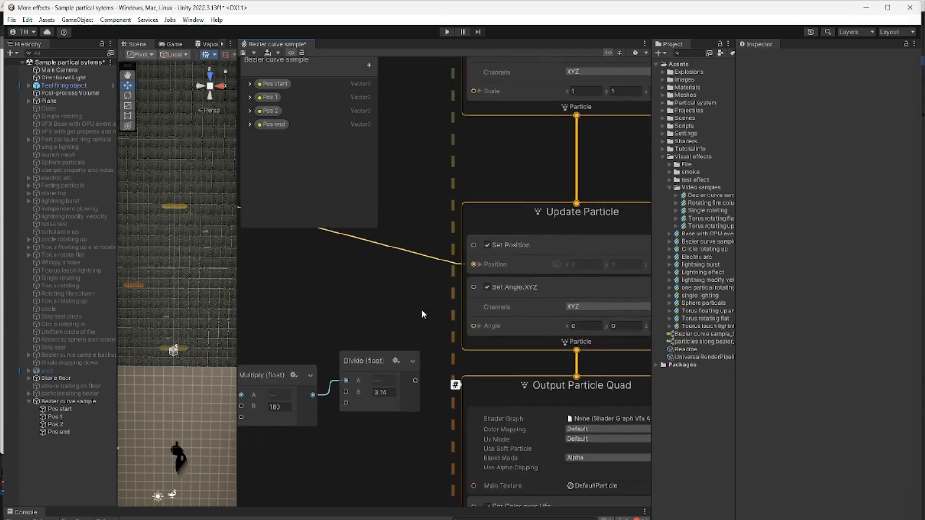
click(479, 320)
middle_drag(420, 297, 386, 259)
click(560, 290)
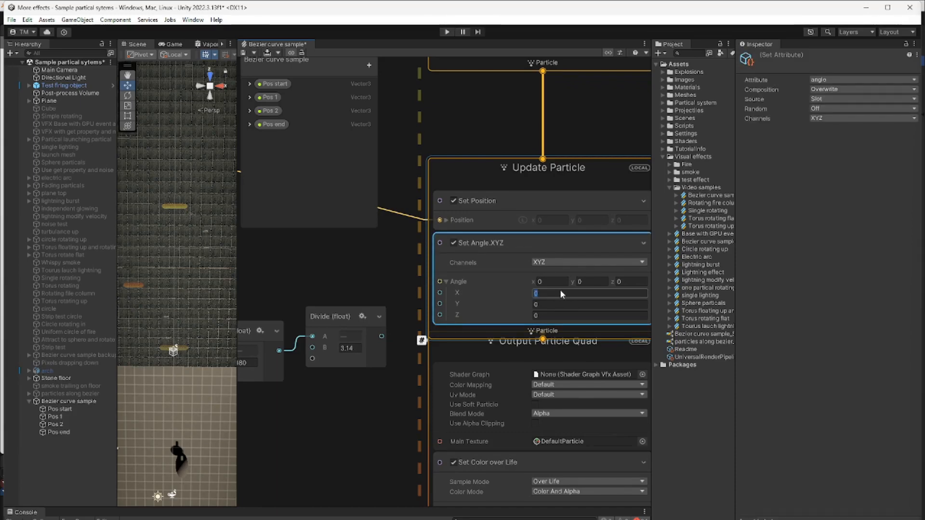
text(90)
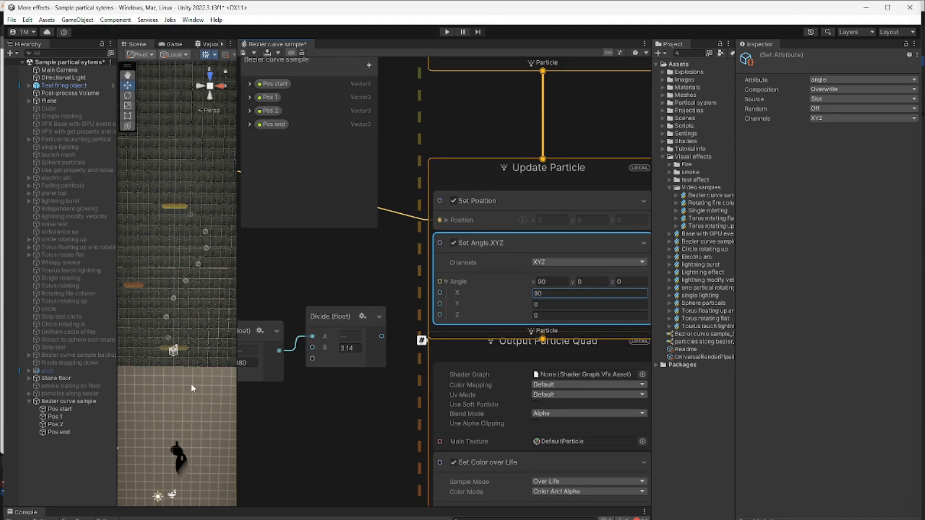
Widen the Scene view and connect the last Divide node's output to the Z component of Update Particle's Set Angle block
middle_drag(191, 383, 209, 378)
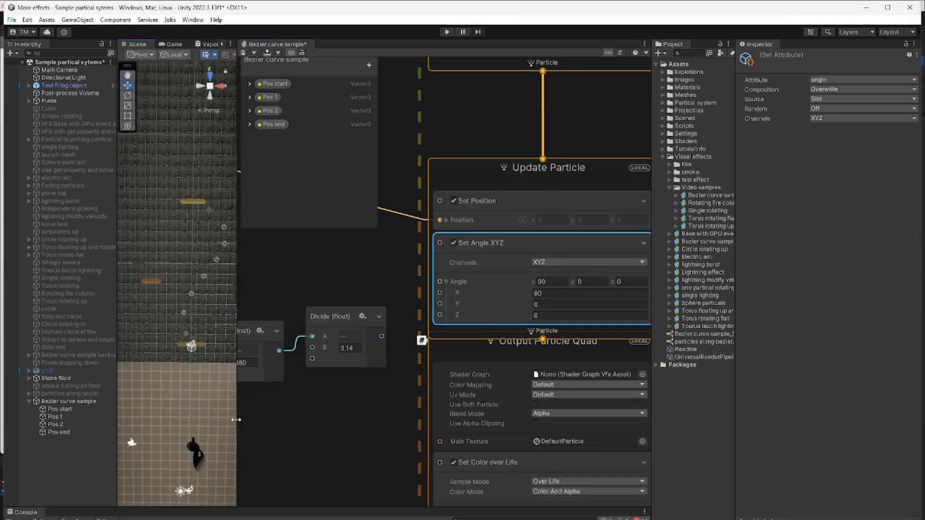
drag(238, 419, 323, 406)
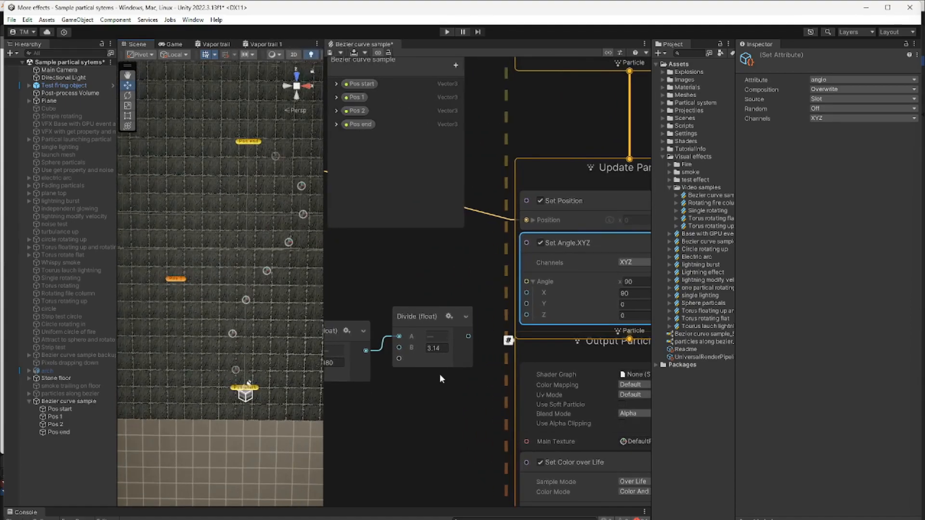
middle_drag(469, 408, 422, 394)
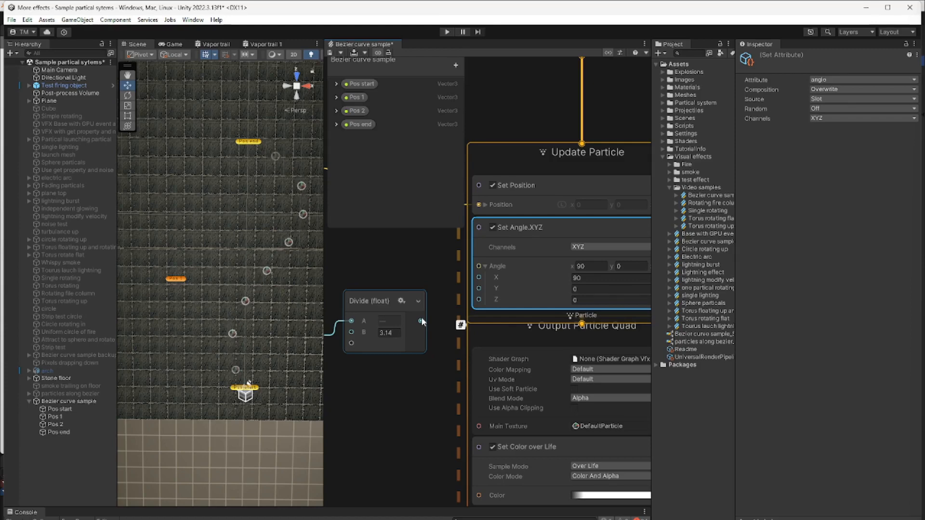
drag(421, 320, 478, 302)
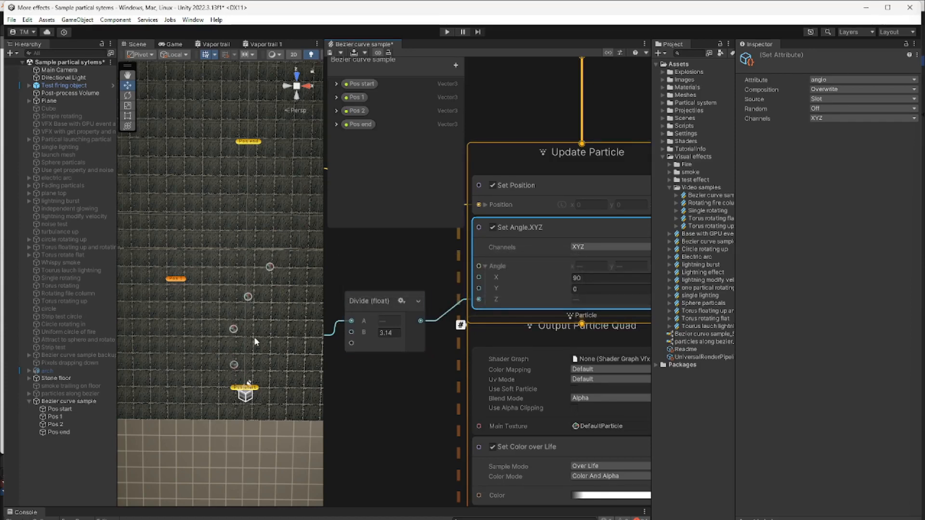
scroll(254, 345, up, 3)
scroll(253, 345, up, 3)
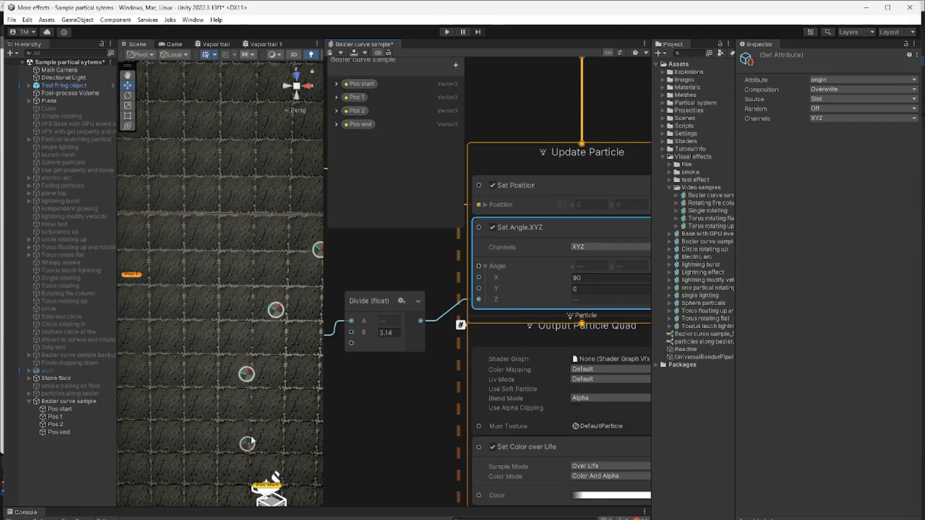
middle_drag(221, 439, 184, 388)
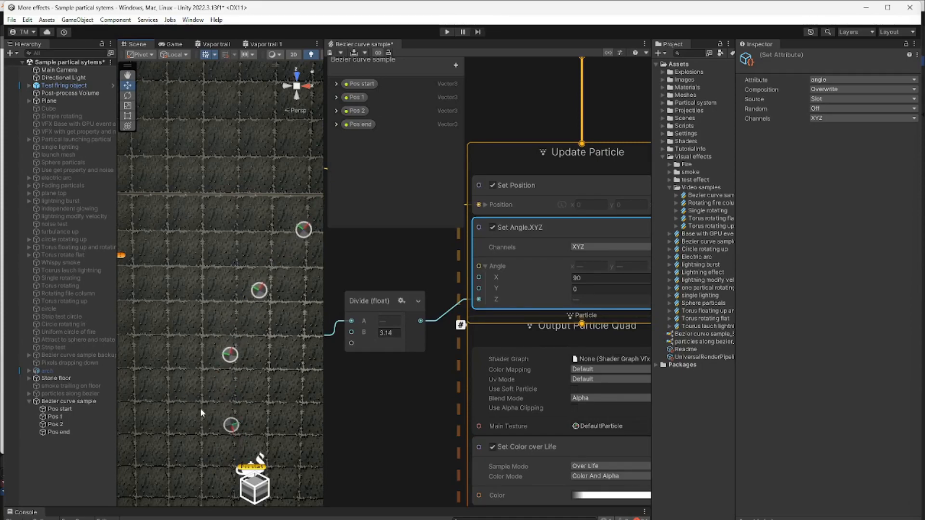
key(q)
middle_drag(188, 409, 212, 424)
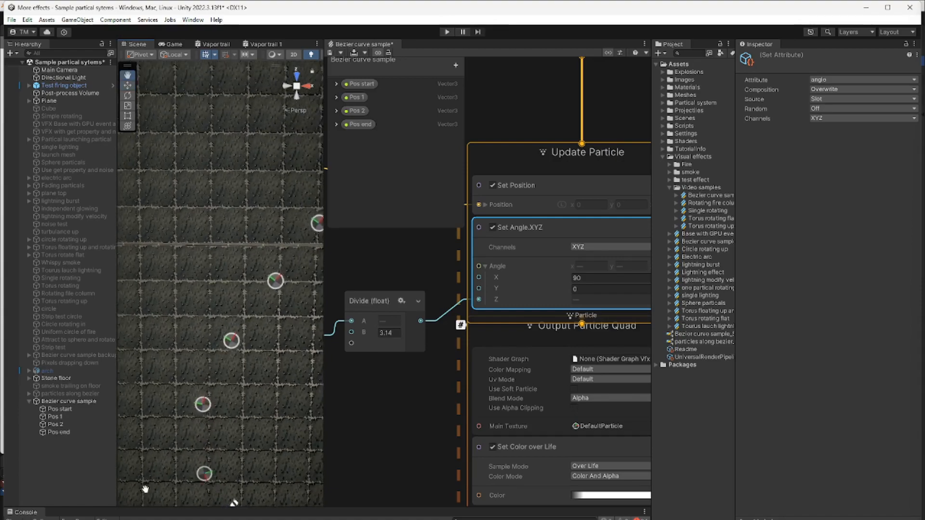
Set the X scale to 3 in Initialize Particle's Set Scale block, and widen the Scene view further
scroll(395, 293, down, 8)
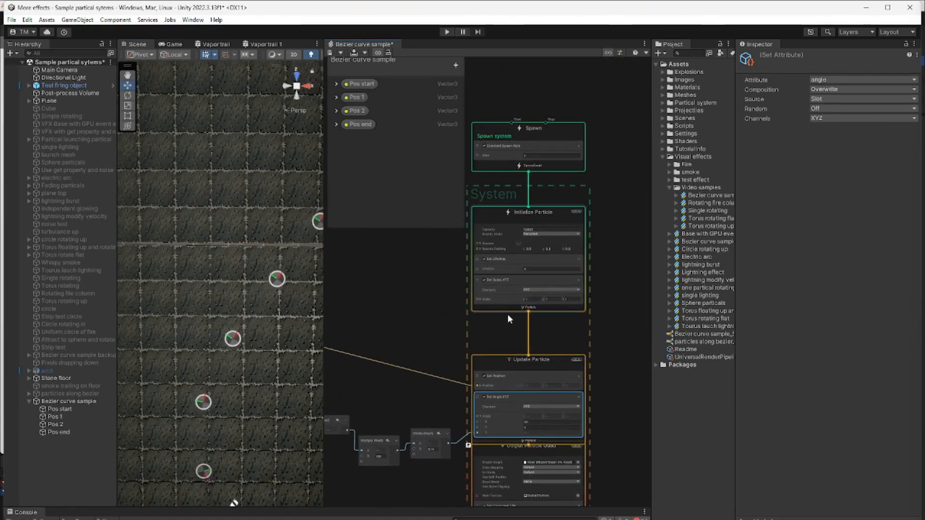
scroll(508, 314, up, 6)
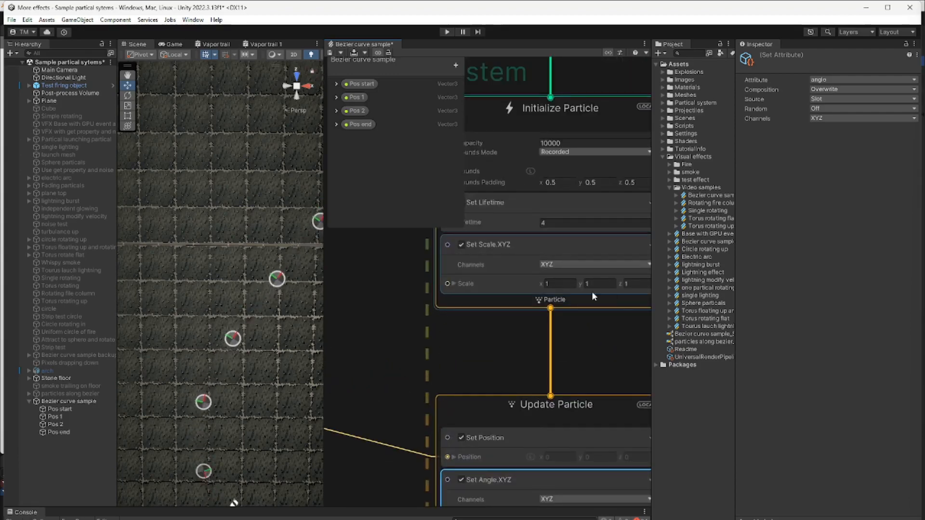
click(563, 283)
text(2)
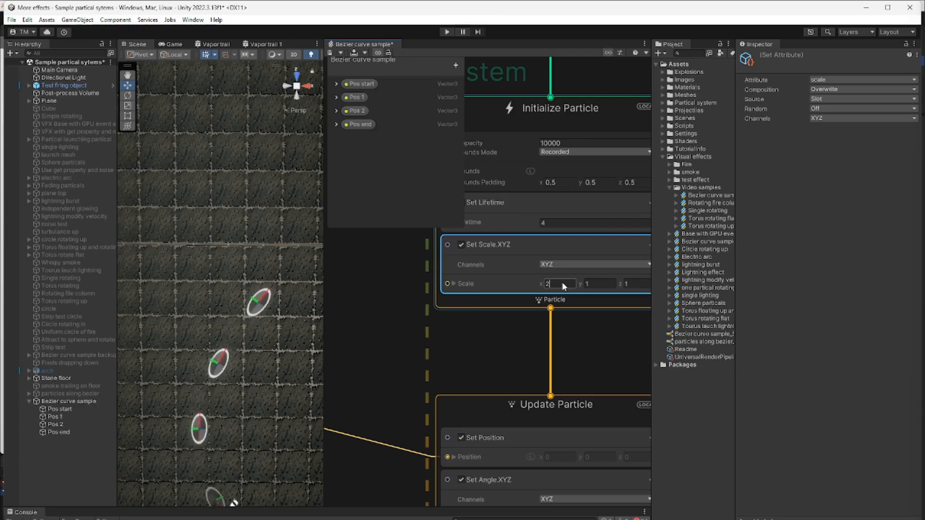
key(BackSpace)
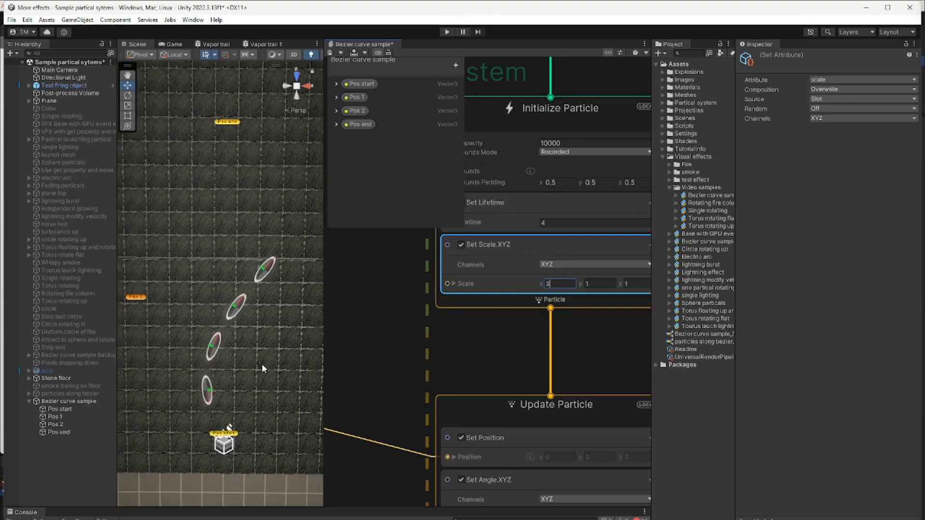
scroll(262, 364, down, 2)
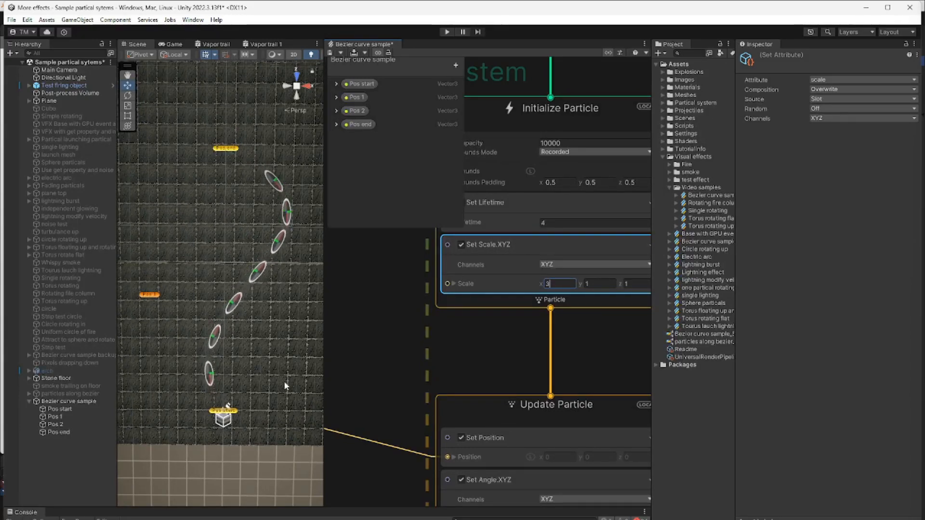
click(325, 387)
drag(325, 387, 366, 386)
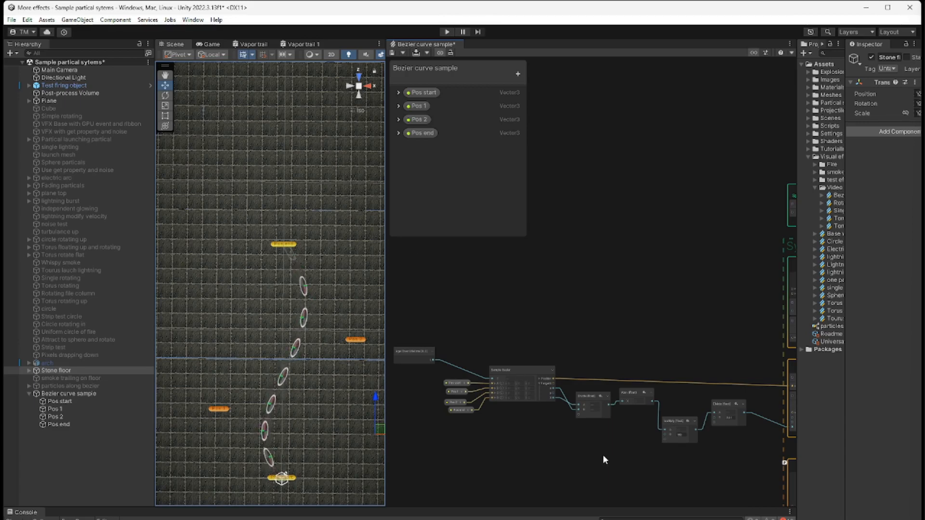
Convert the position properties, Sample Bezier and the tangent-angle math nodes into a subgraph operator saved as Bezier curve sample_SubgraphOperator in Assets
middle_drag(603, 455, 587, 409)
scroll(587, 409, up, 1)
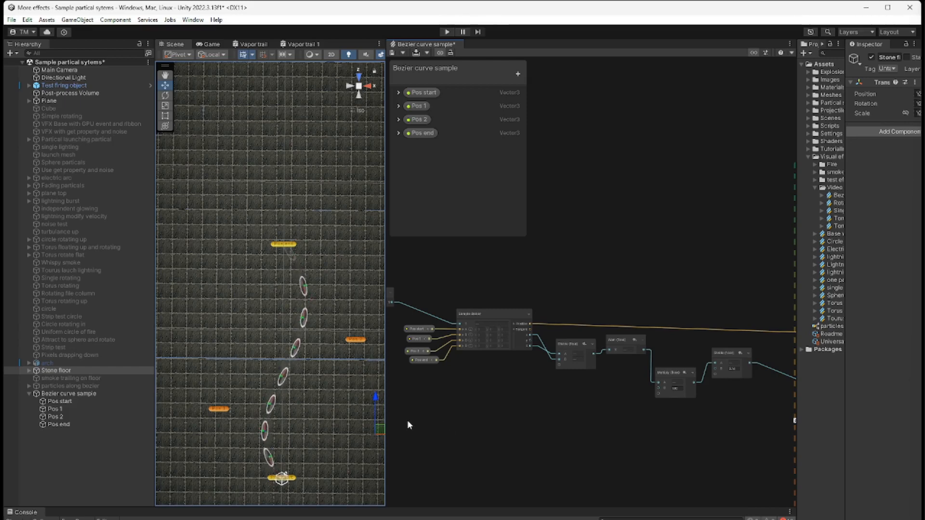
drag(426, 418, 727, 268)
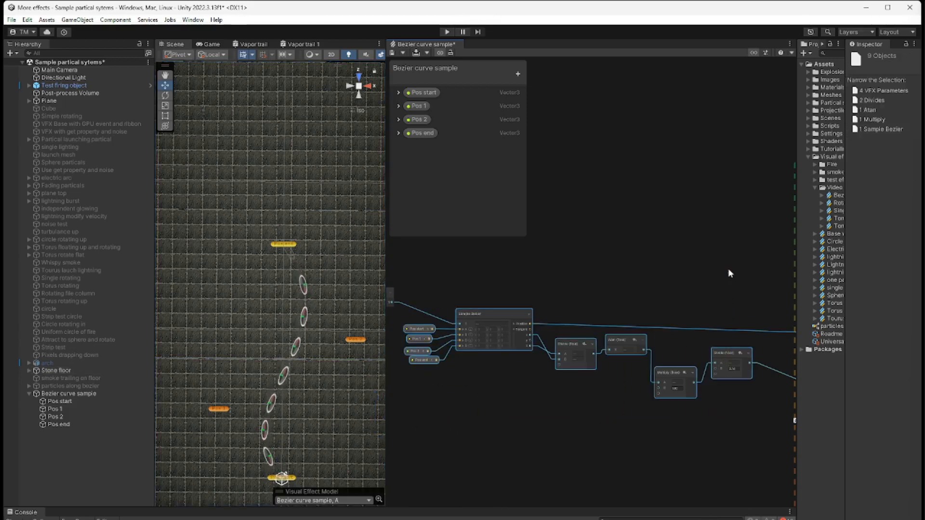
right_click(571, 345)
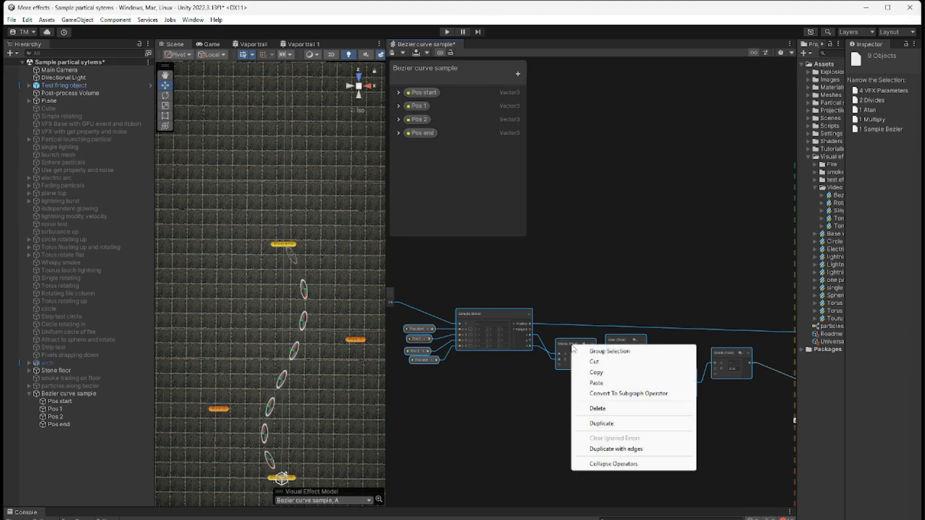
click(629, 394)
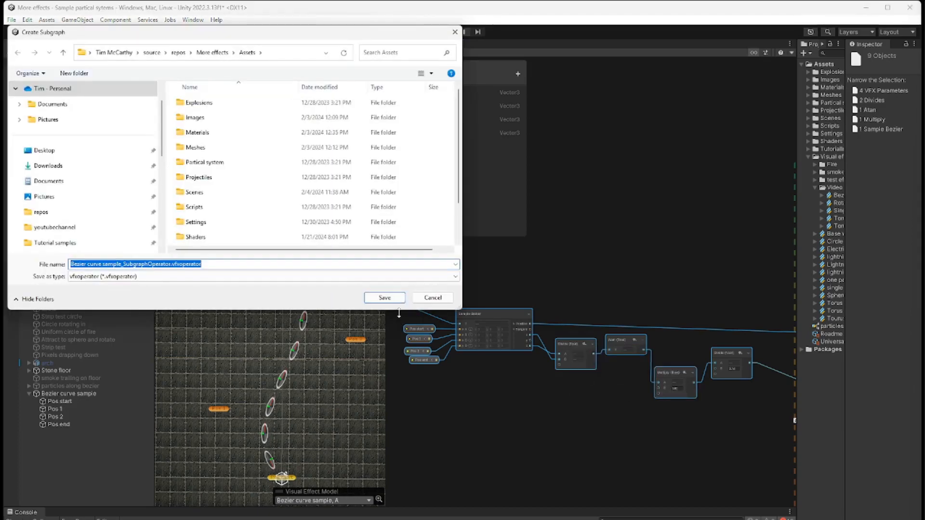
click(390, 298)
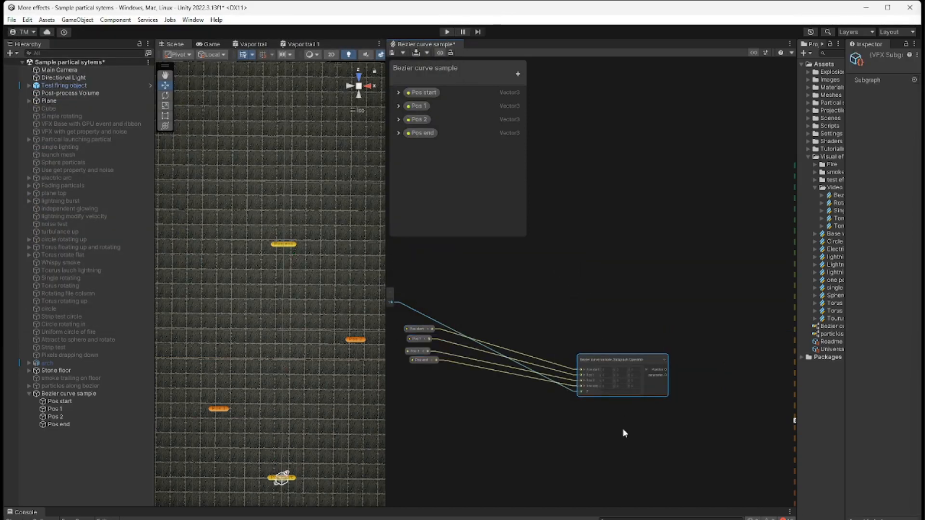
Arrange the new subgraph node beside the four position properties and place the Age Over Lifetime node below them
middle_drag(622, 429, 681, 426)
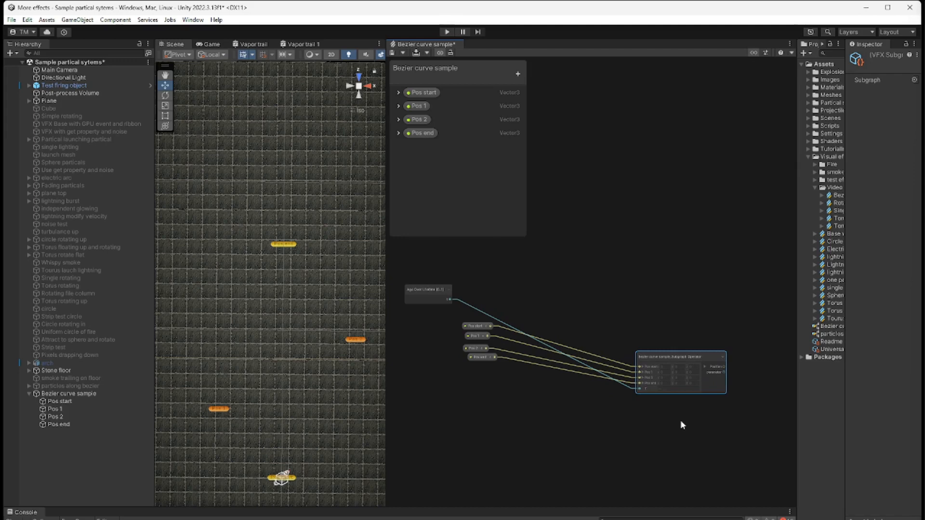
scroll(681, 425, up, 1)
scroll(681, 420, down, 4)
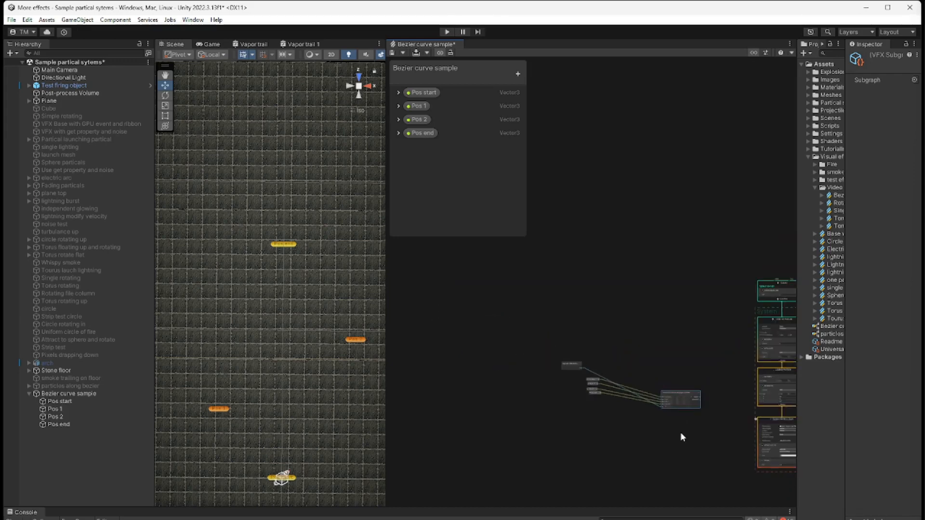
scroll(663, 407, up, 3)
scroll(663, 406, up, 2)
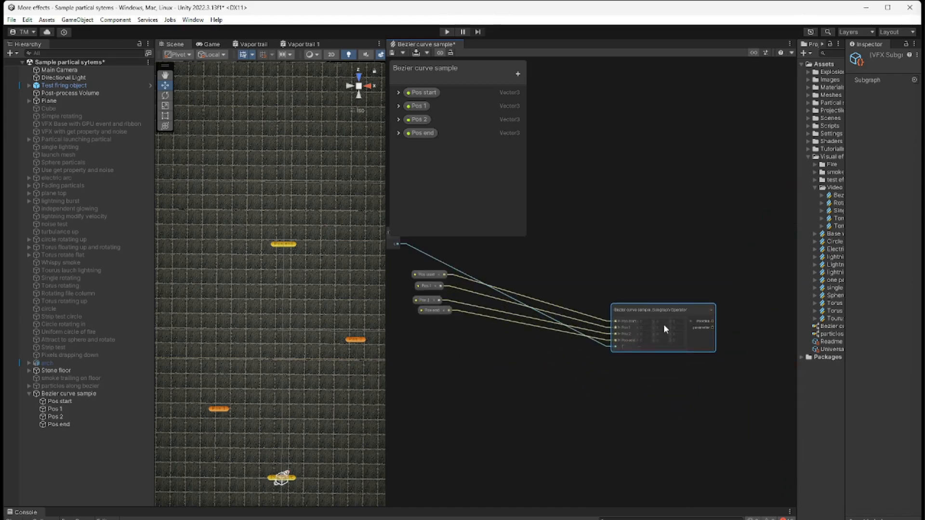
drag(663, 308, 649, 255)
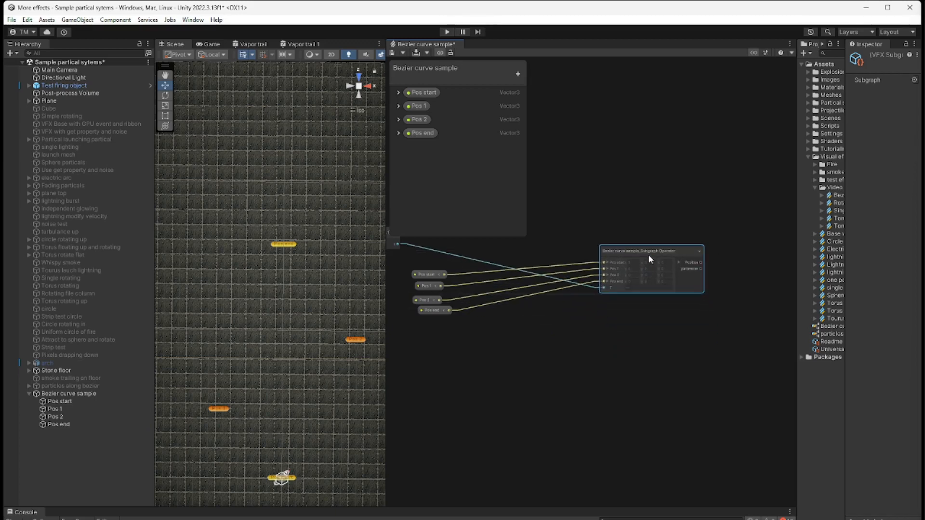
middle_drag(522, 335, 626, 363)
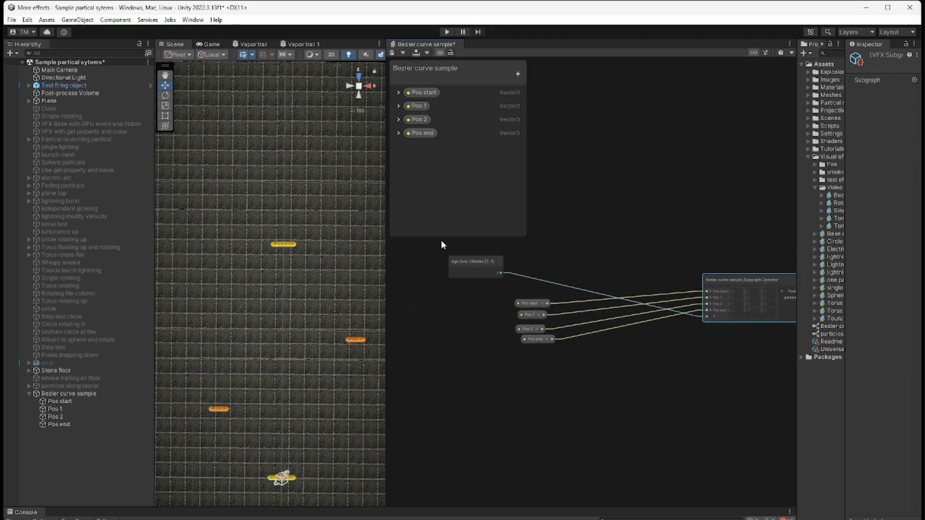
drag(460, 263, 539, 365)
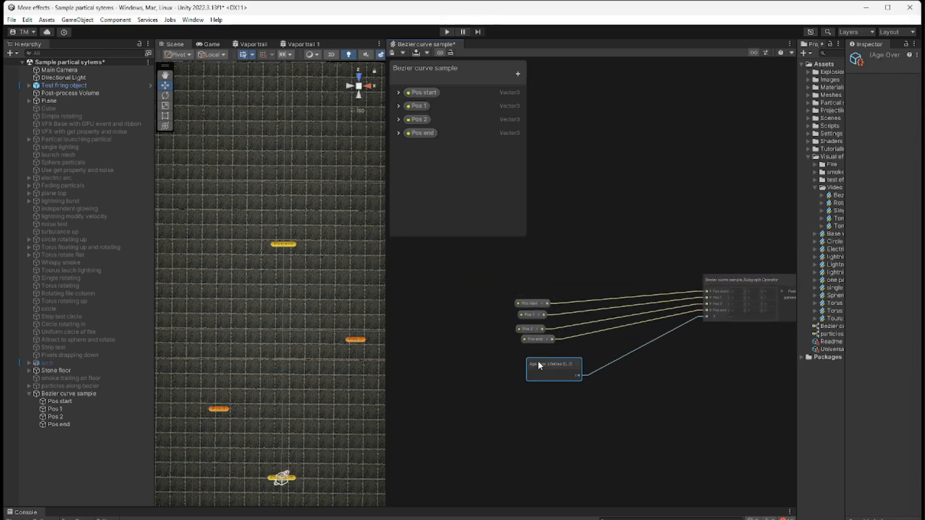
middle_drag(661, 383, 565, 371)
scroll(592, 325, up, 2)
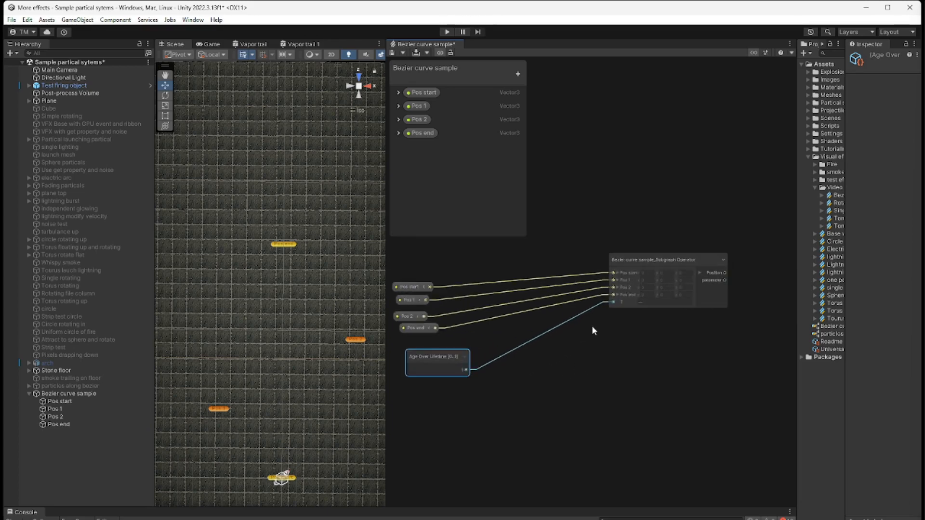
drag(680, 247, 622, 257)
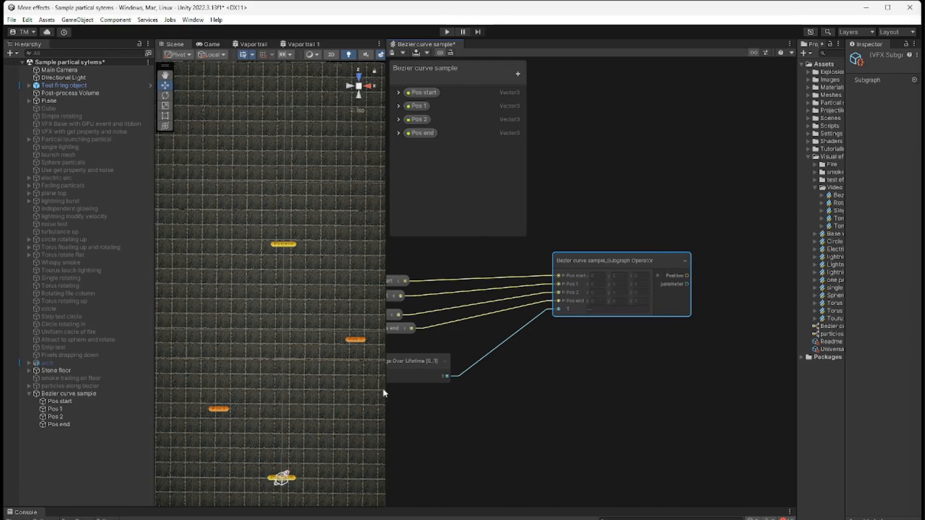
Widen the Scene view and the Project window until full asset names fit, and shift the subgraph node closer to its inputs
drag(385, 415, 441, 409)
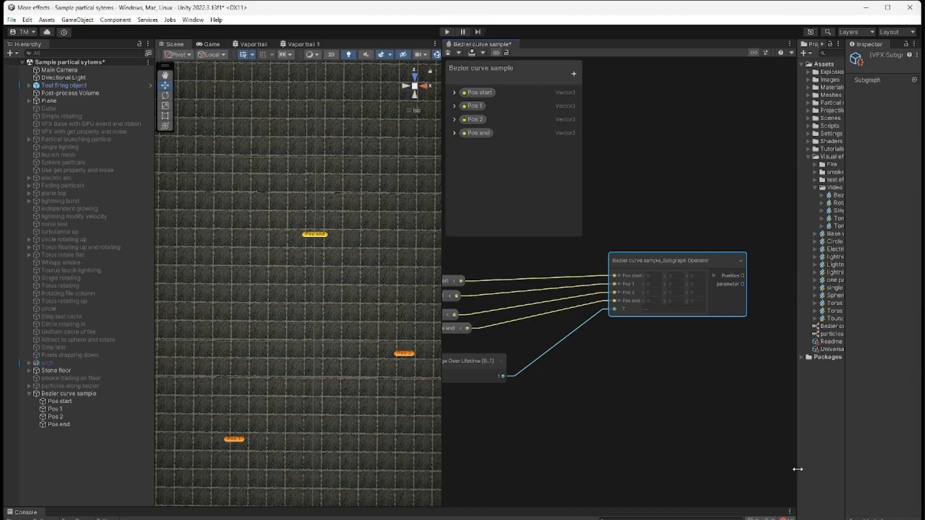
drag(798, 469, 736, 454)
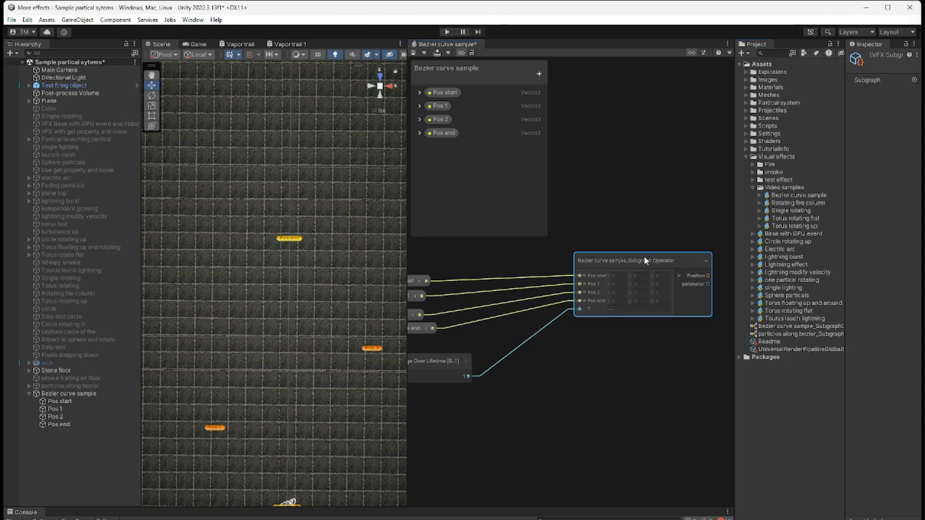
drag(644, 256, 618, 261)
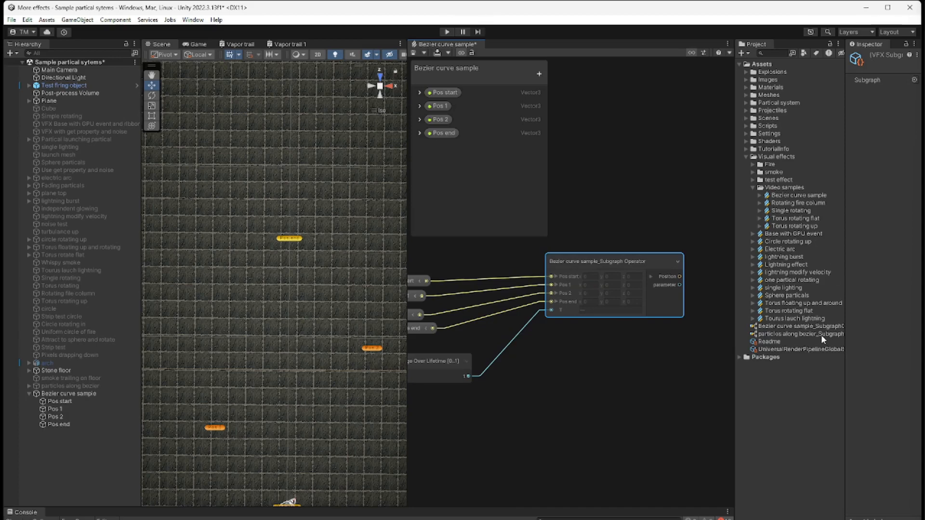
drag(845, 375, 885, 370)
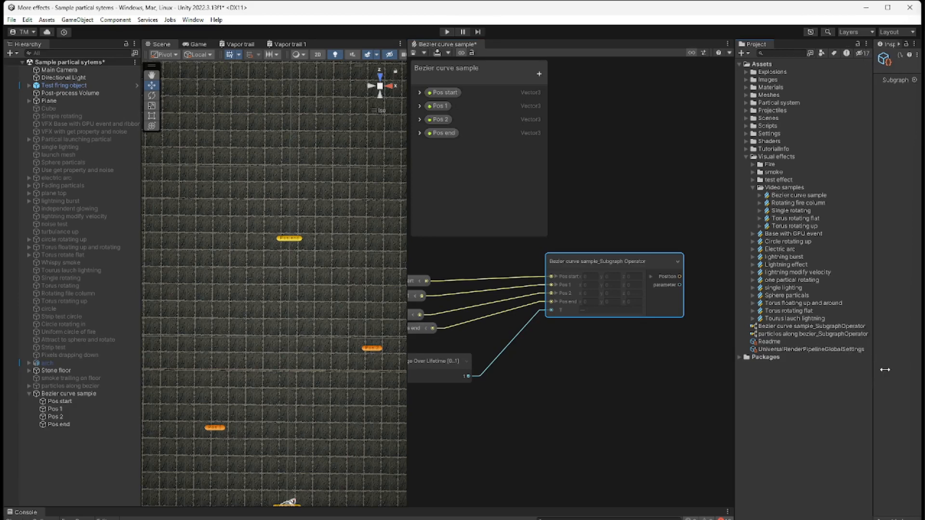
Open the Bezier curve sample_SubgraphOperator asset for editing
click(809, 334)
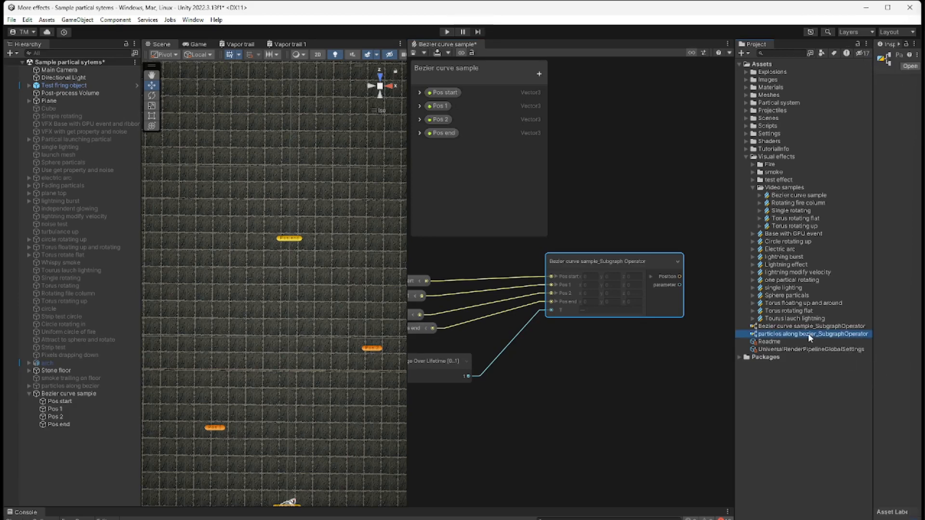
double_click(808, 333)
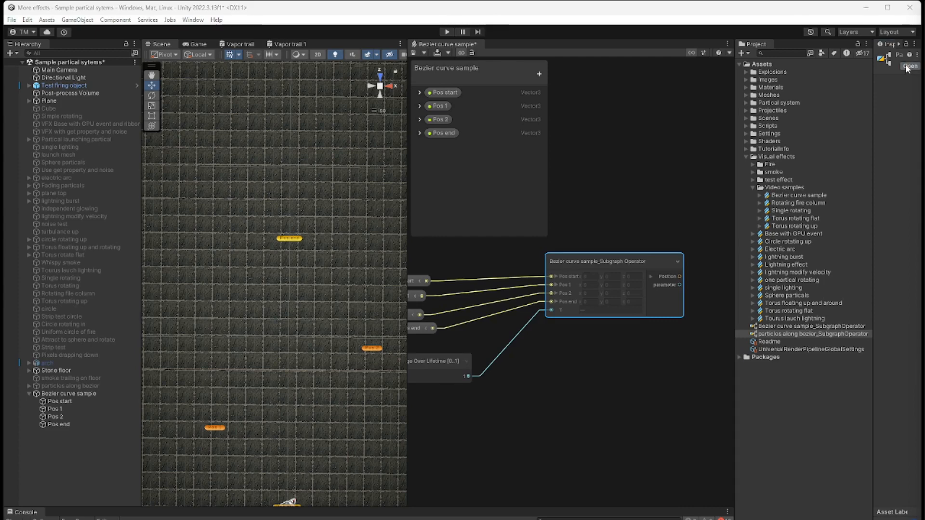
click(828, 327)
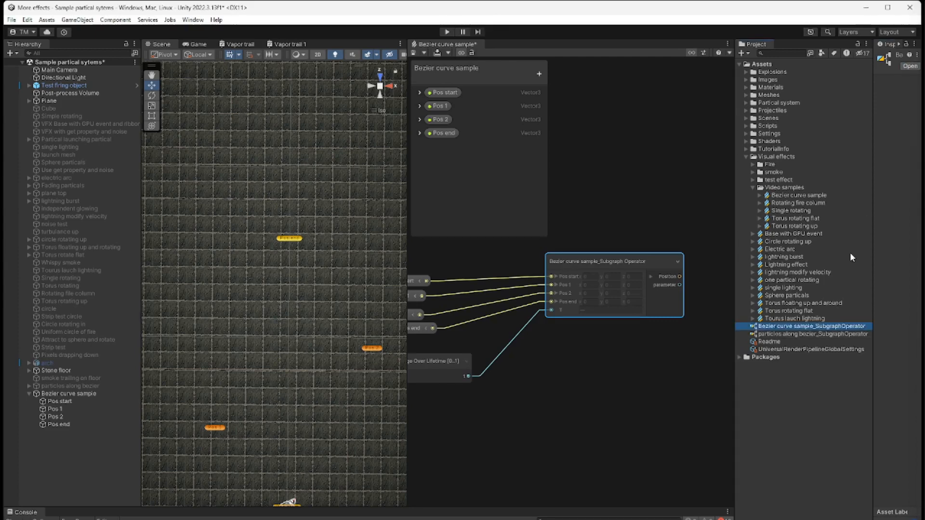
click(906, 66)
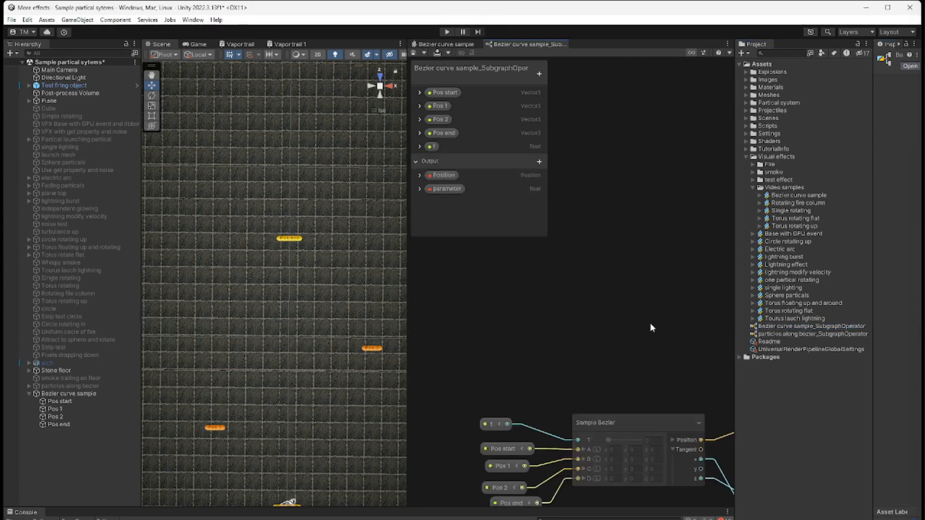
Follow the subgraph's nodes to the final Divide and rename the "parameter" output to Angle
middle_drag(651, 324, 615, 223)
middle_drag(604, 445, 503, 427)
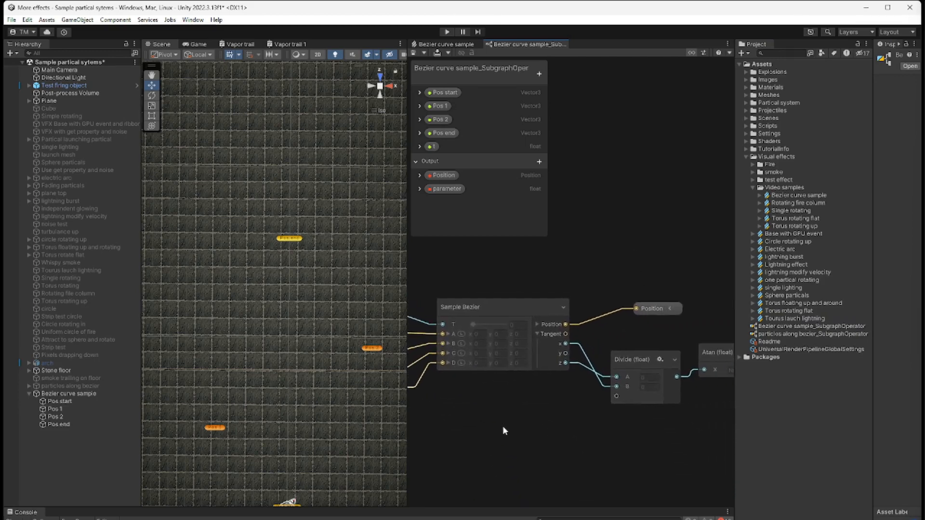
middle_drag(646, 434, 619, 427)
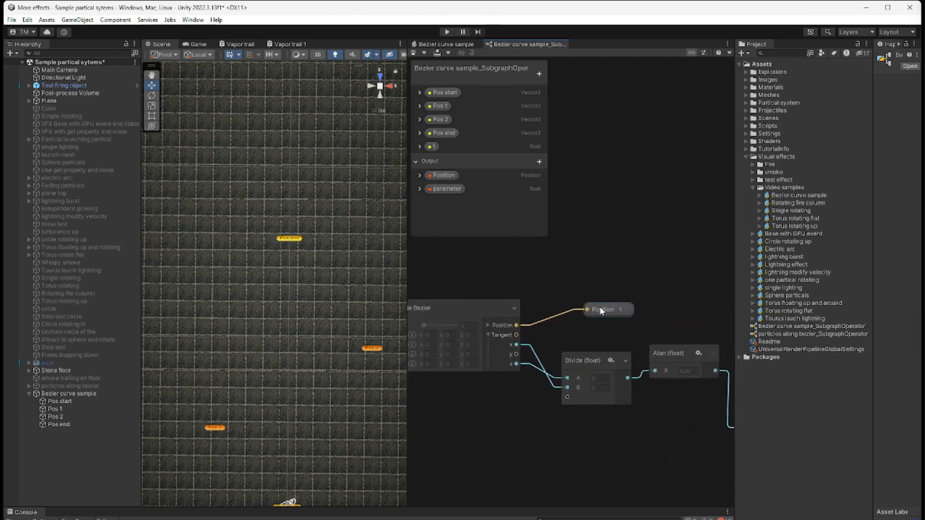
middle_drag(661, 454, 511, 433)
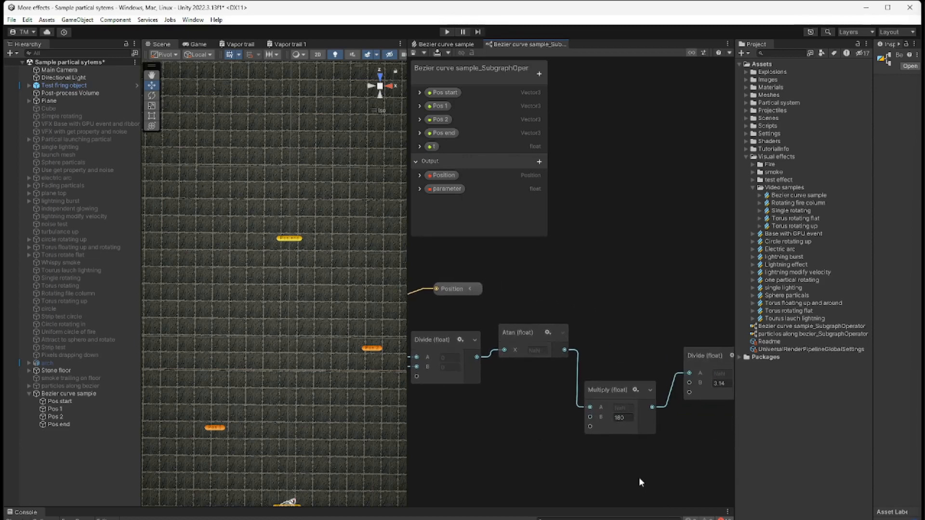
middle_drag(639, 478, 564, 473)
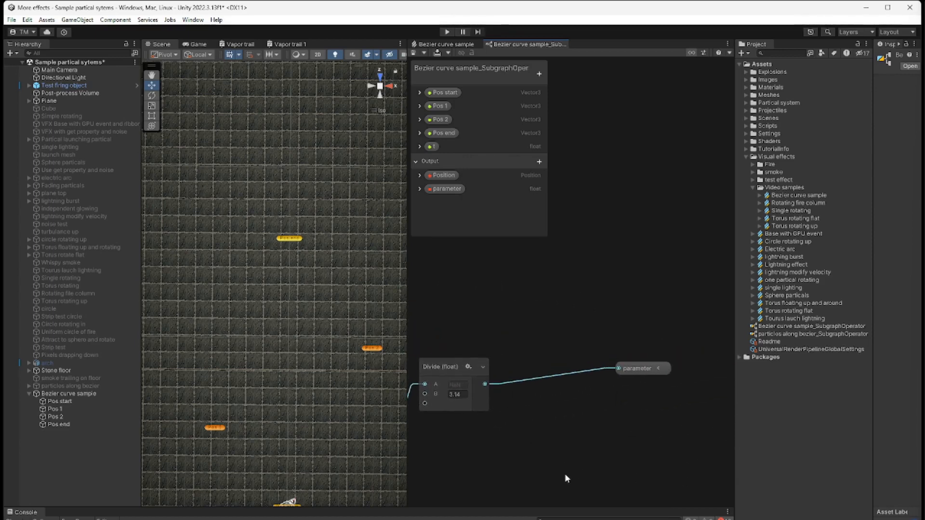
click(626, 365)
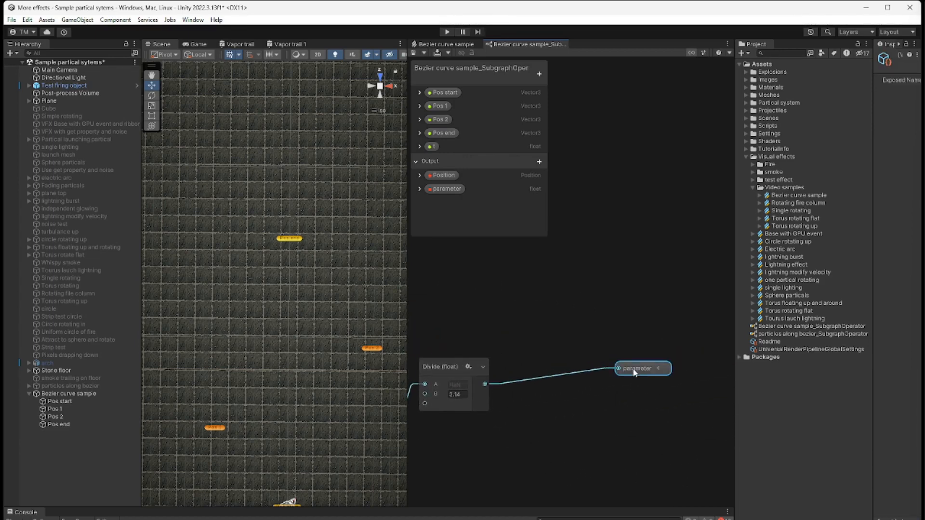
click(445, 189)
double_click(445, 190)
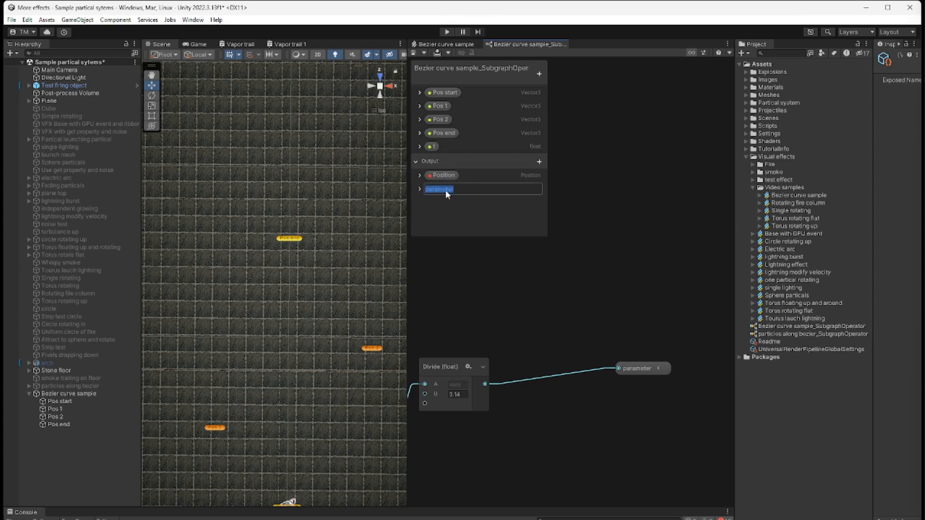
text(Angle)
key(Return)
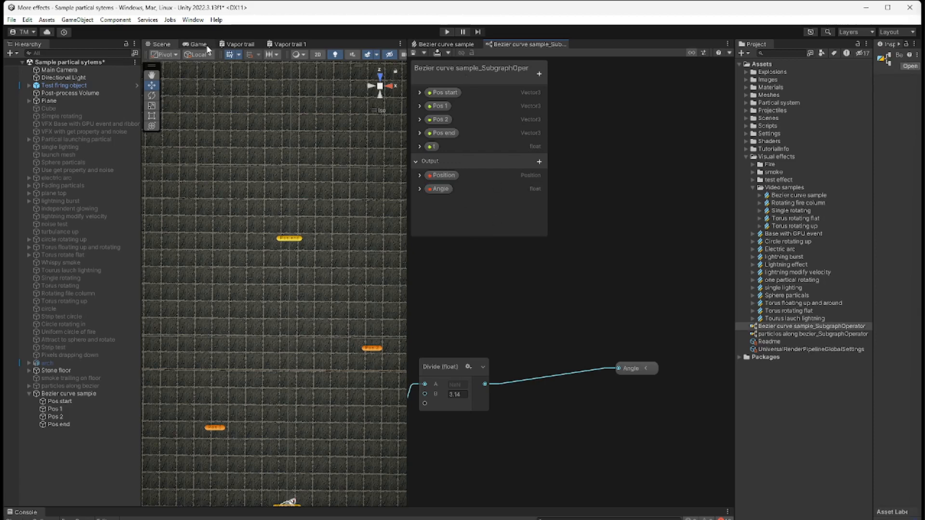
Save the subgraph and close it to return to the Bezier curve sample graph
click(414, 52)
right_click(525, 44)
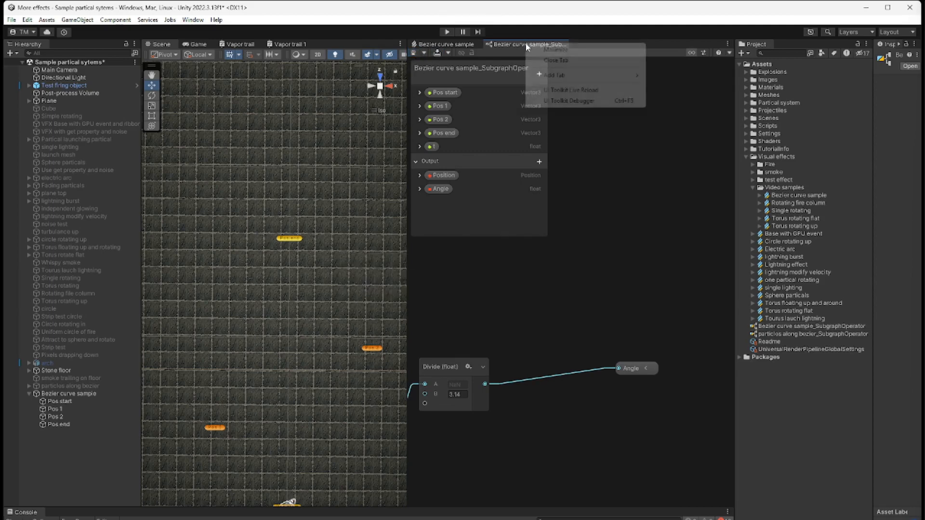
click(572, 61)
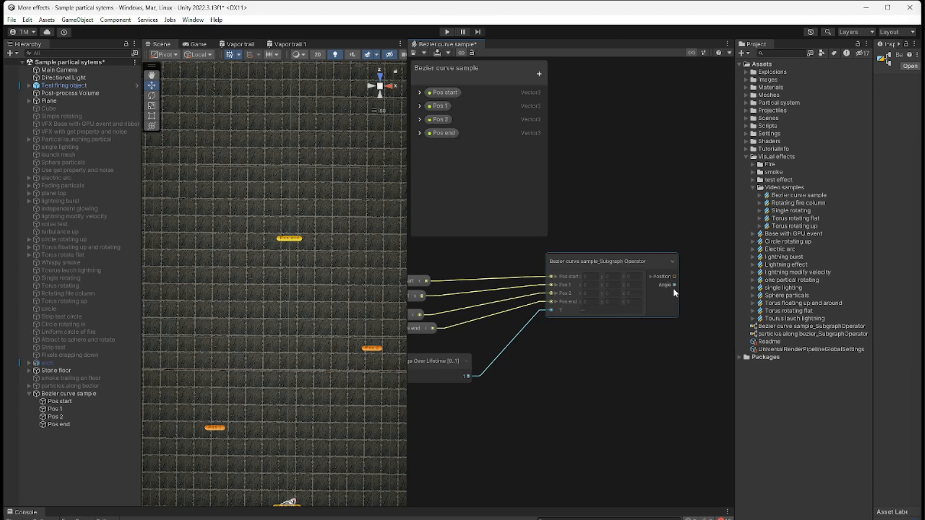
Move the subgraph node together with its position properties and Age Over Lifetime closer to the particle system contexts
middle_drag(626, 377, 533, 395)
scroll(576, 378, down, 4)
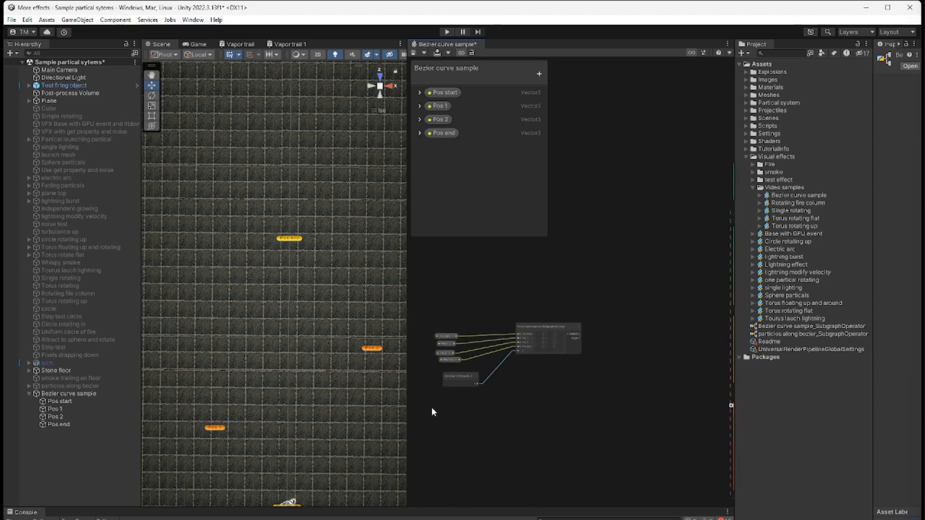
drag(432, 407, 580, 294)
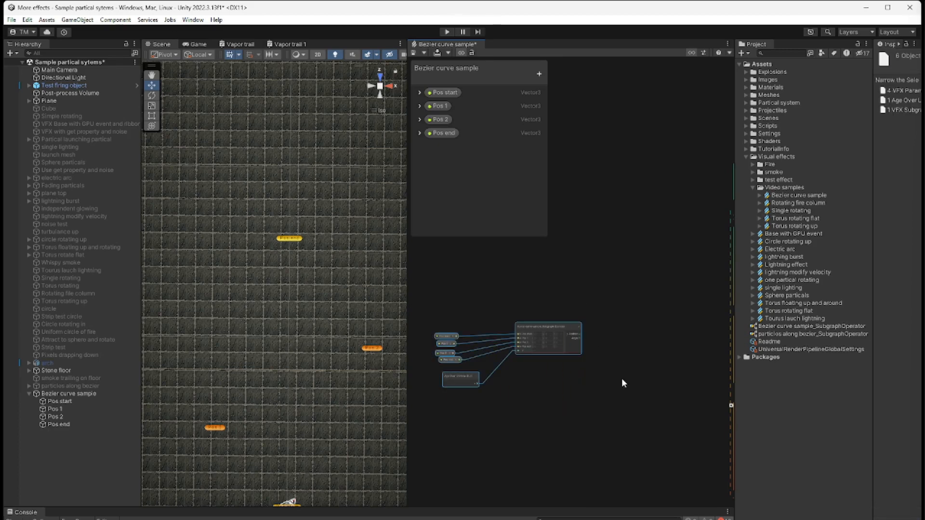
middle_drag(621, 378, 580, 350)
drag(523, 299, 606, 337)
Connect the subgraph's Position output to Set Position and its Angle output to Set Angle's Z component in Update Particle
middle_drag(674, 390, 579, 412)
scroll(639, 384, up, 5)
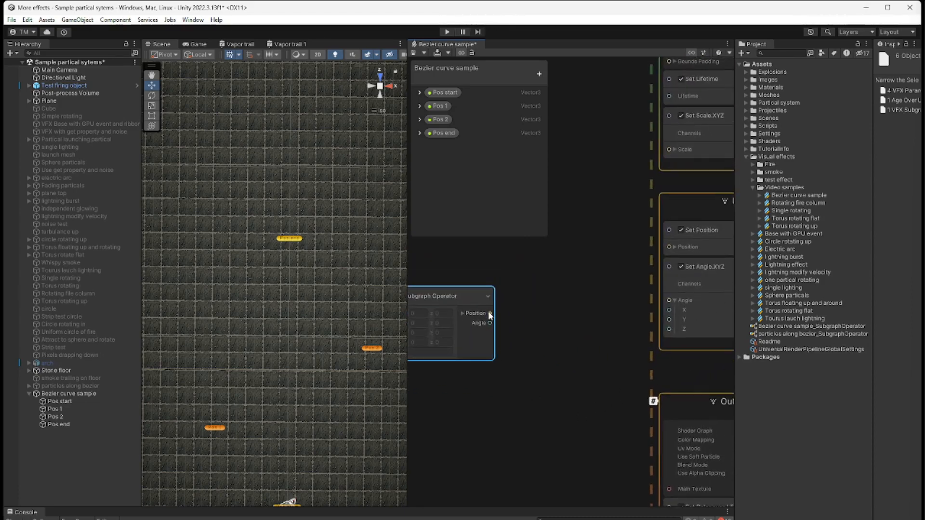
drag(490, 313, 672, 249)
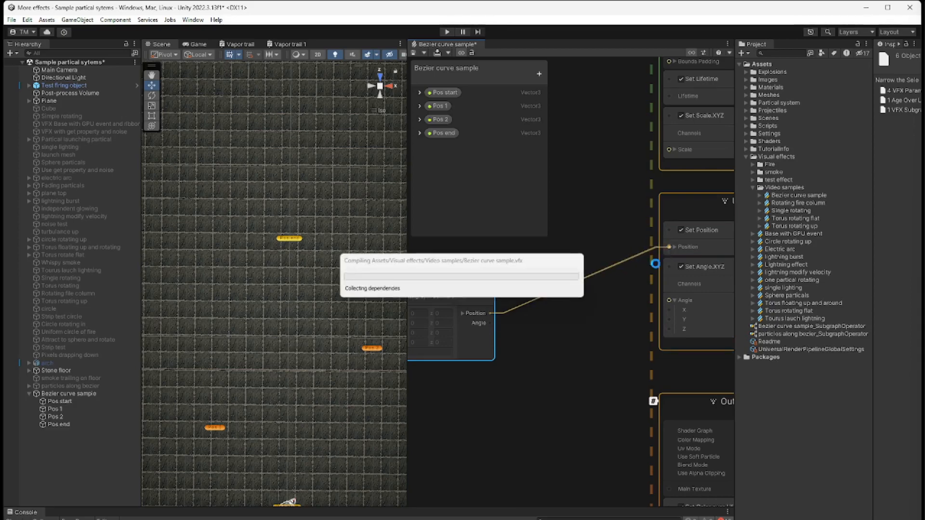
drag(489, 323, 669, 329)
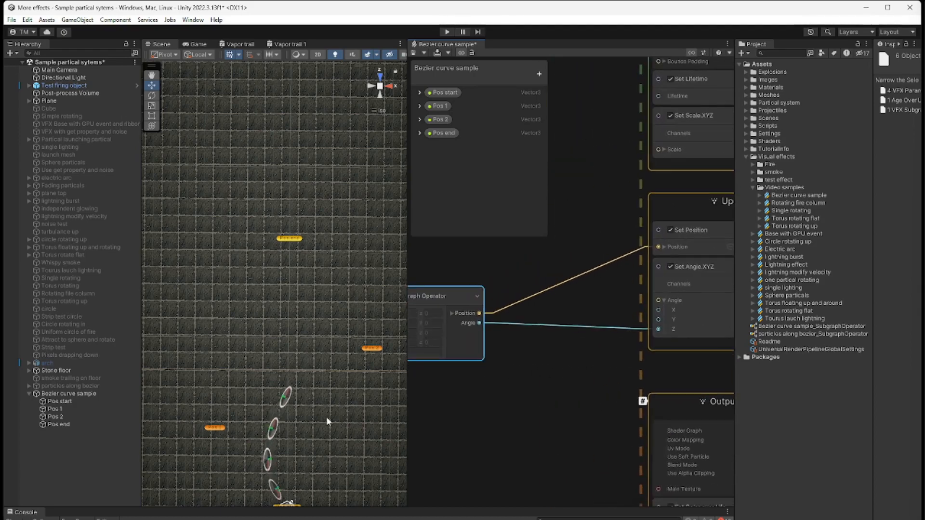
Select only the Age Over Lifetime node and move it slightly away from the subgraph node to make room between them
middle_drag(334, 424, 334, 339)
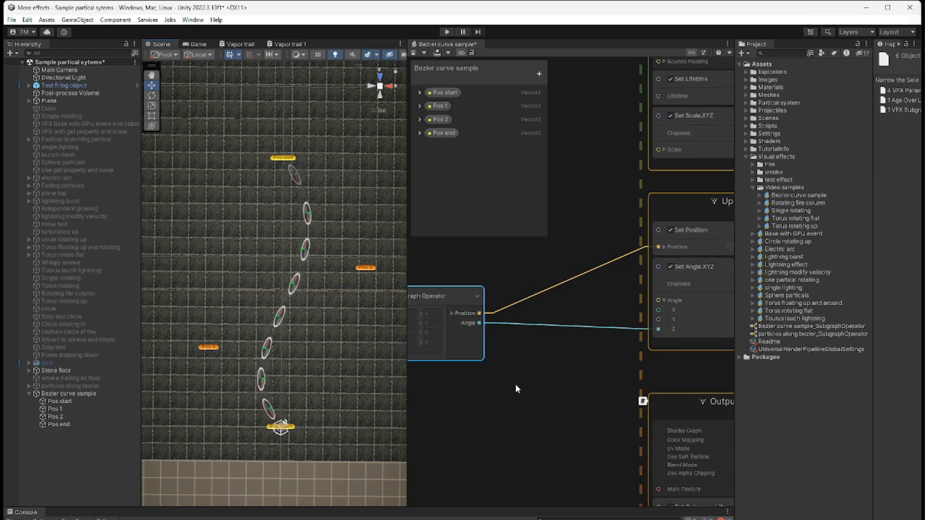
middle_drag(559, 397, 702, 404)
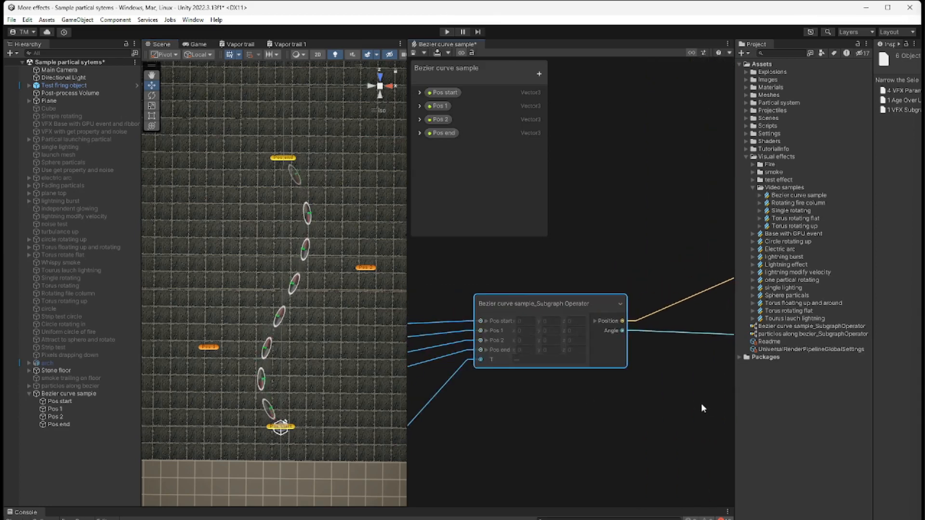
scroll(561, 417, down, 3)
middle_drag(548, 437, 674, 426)
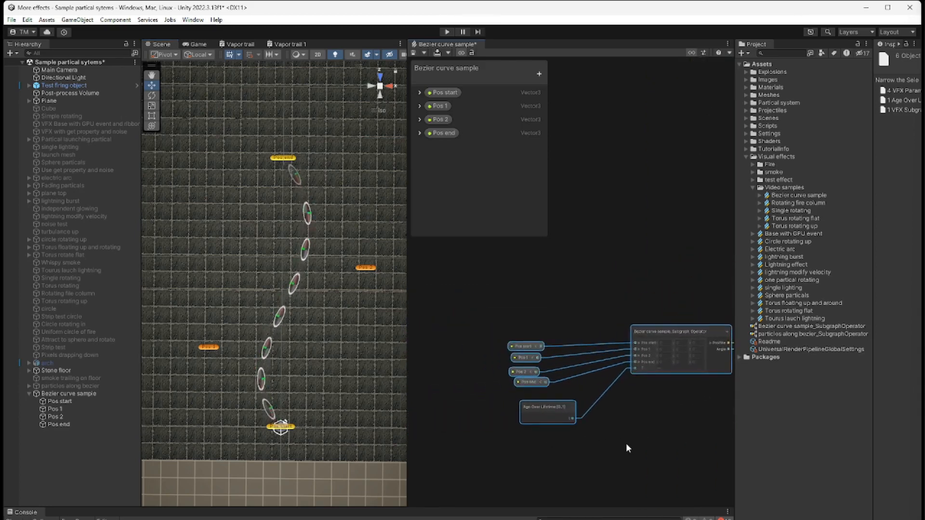
scroll(626, 444, up, 4)
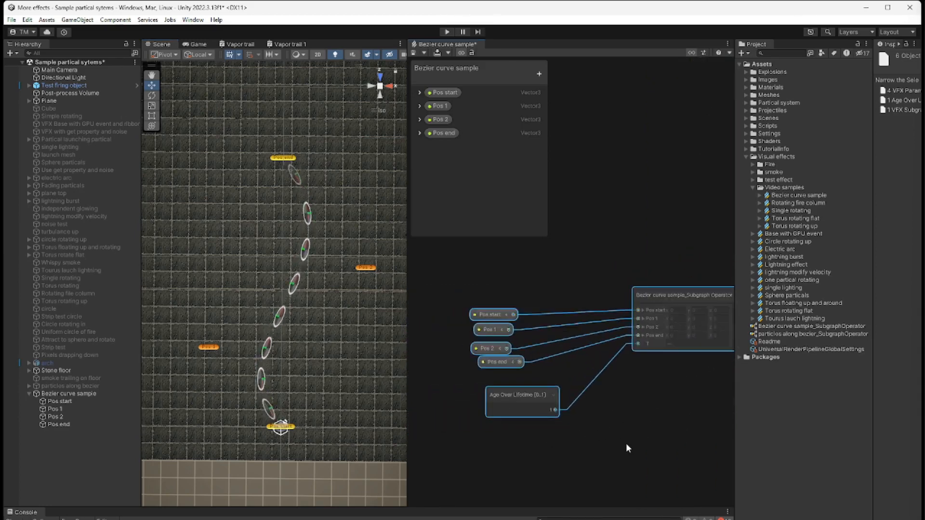
click(528, 422)
click(493, 378)
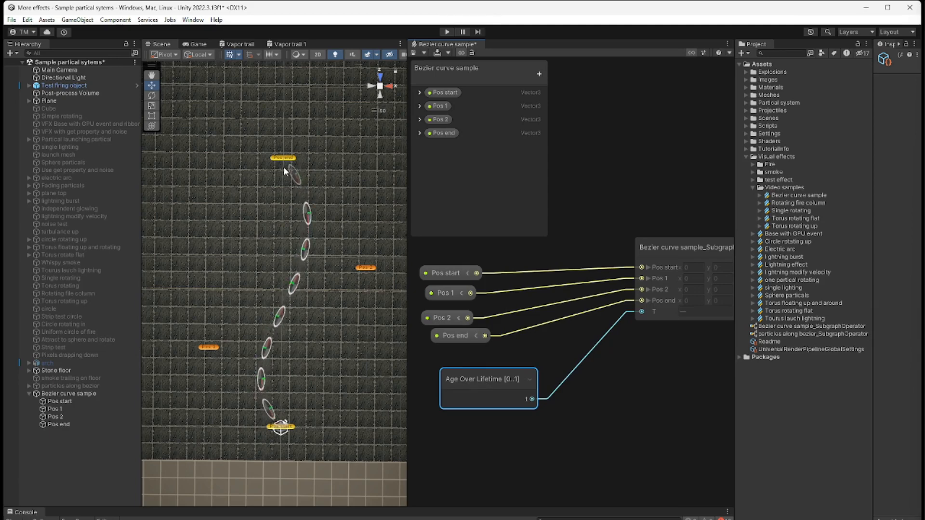
drag(488, 382, 468, 374)
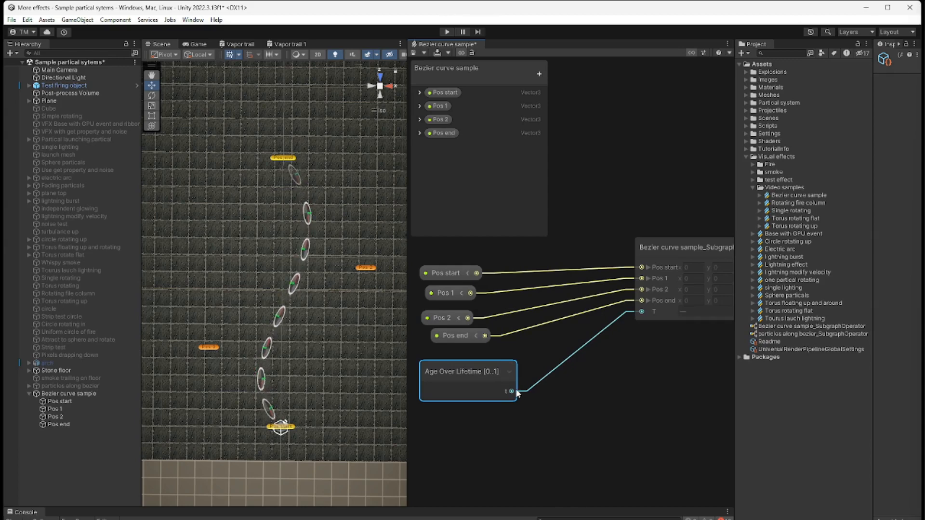
Multiply the Age Over Lifetime output by 2 with a new Multiply node and connect the result to the subgraph's T input
drag(509, 392, 573, 412)
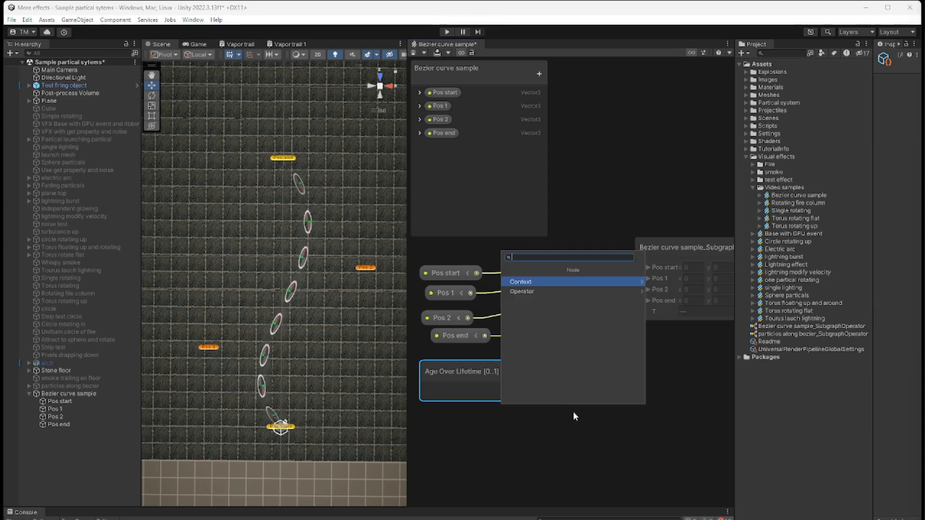
text(mult)
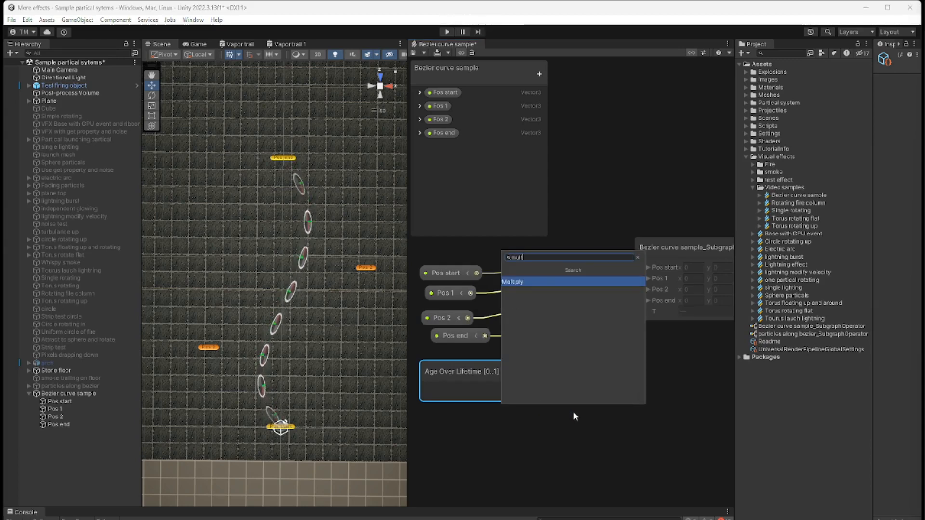
click(560, 281)
click(617, 424)
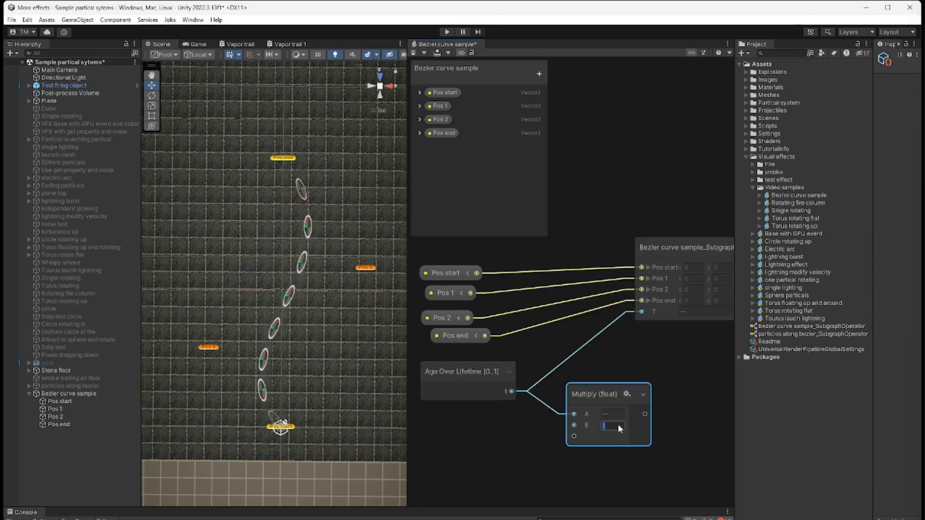
text(2)
click(678, 425)
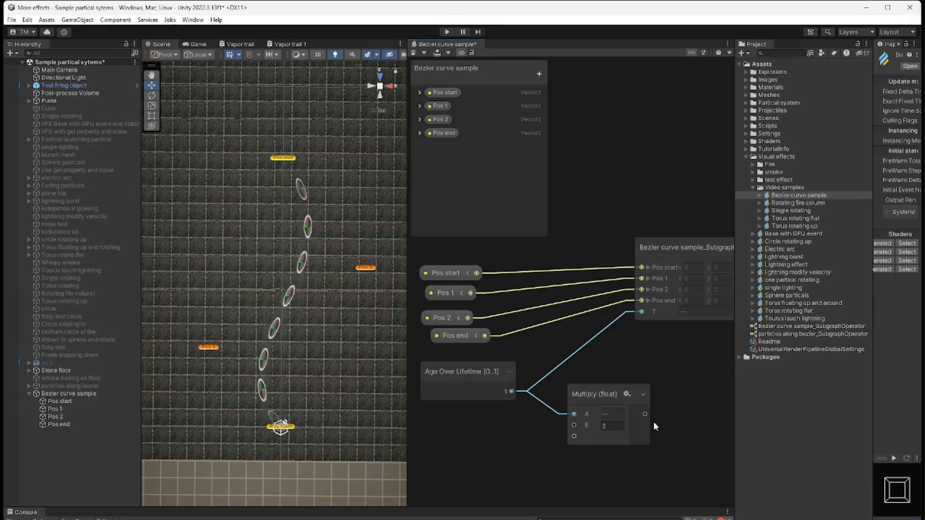
drag(645, 414, 644, 313)
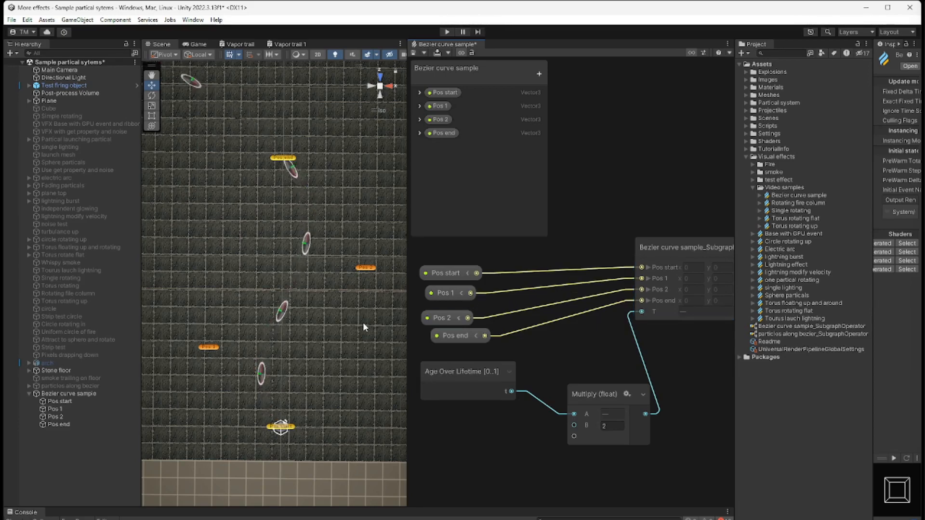
Examine the particles' whole path in the Scene view and the Multiply node's connection in the graph
scroll(363, 326, down, 2)
scroll(363, 326, down, 3)
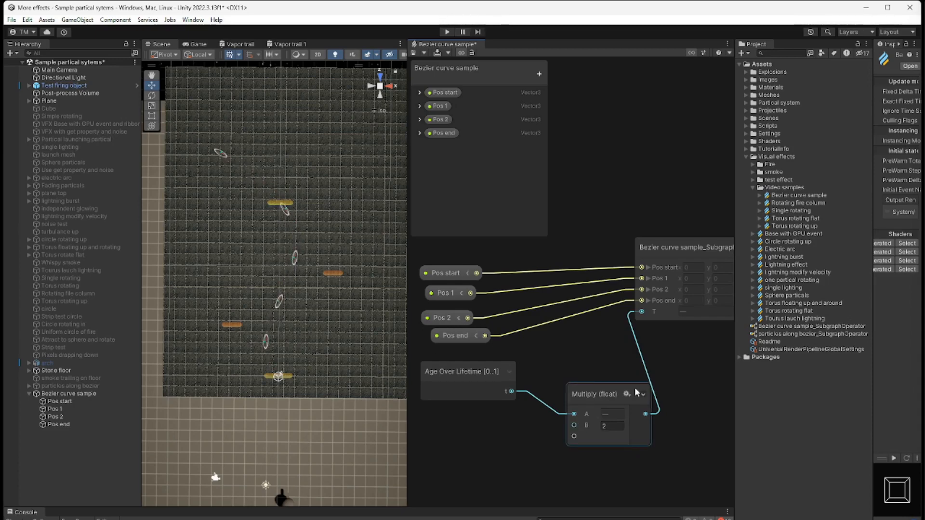
middle_drag(654, 460, 627, 456)
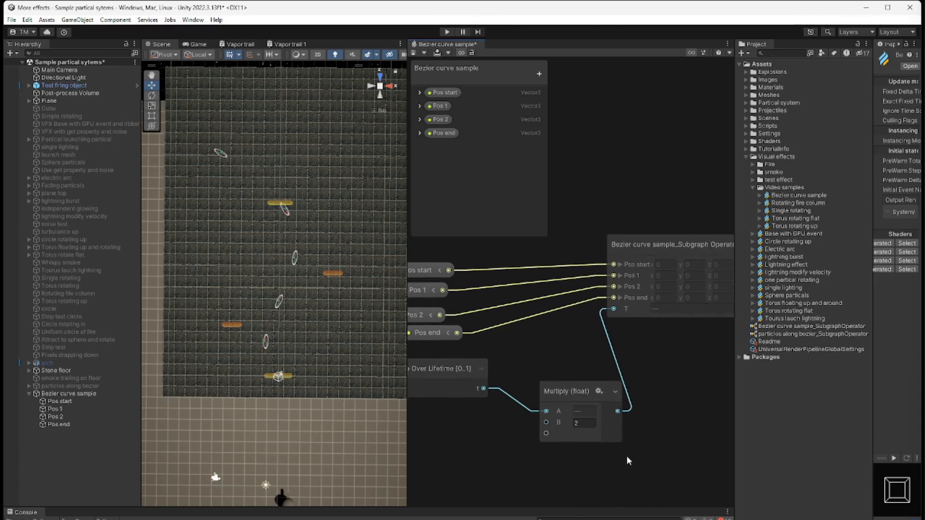
scroll(628, 458, down, 2)
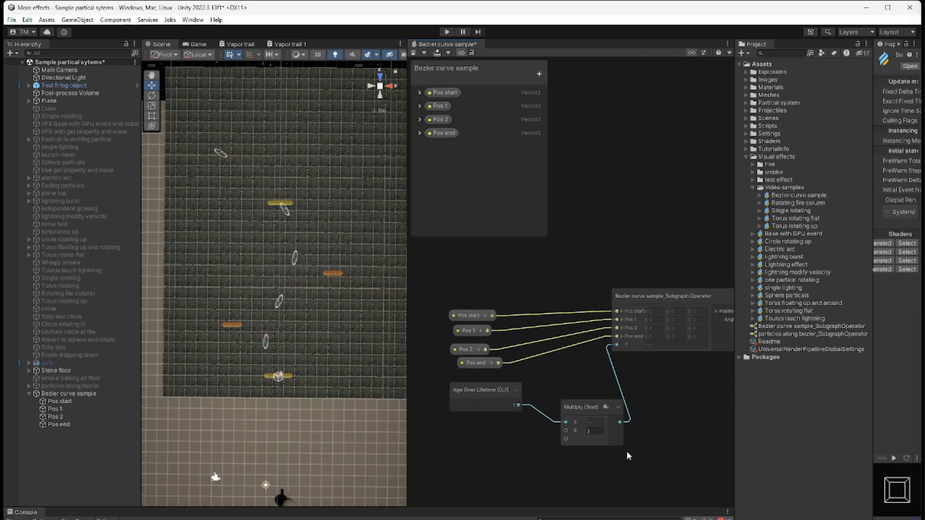
middle_drag(659, 444, 467, 447)
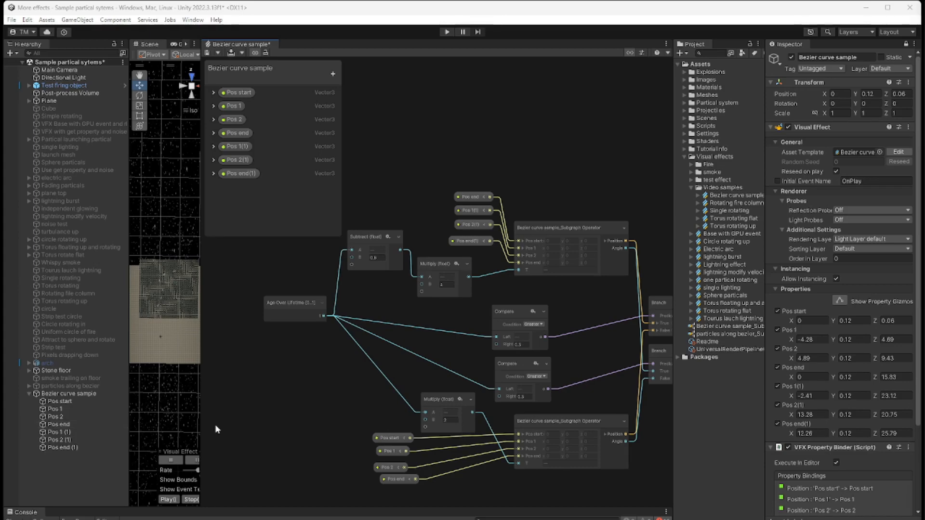
Follow the two-curve graph from Age Over Lifetime through both subgraph nodes and the Compare and Branch nodes to Update Particle
middle_drag(321, 410, 285, 393)
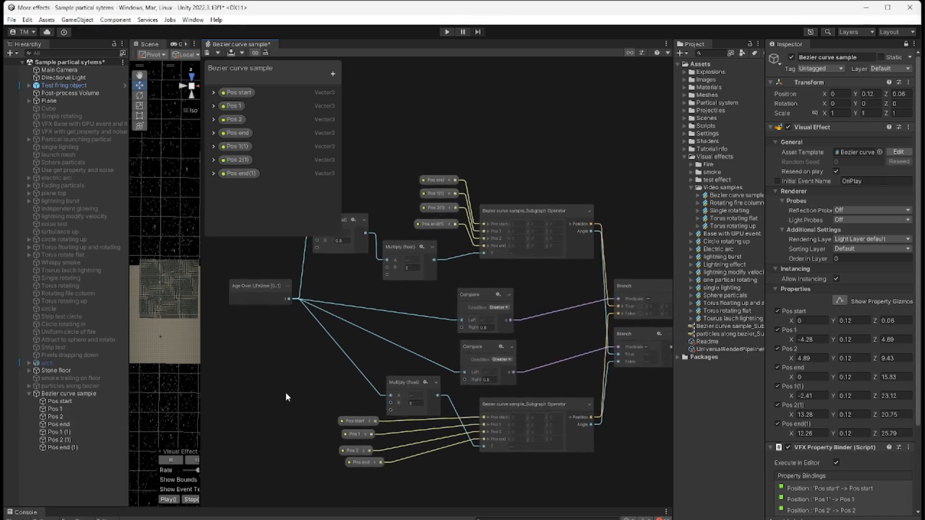
click(545, 206)
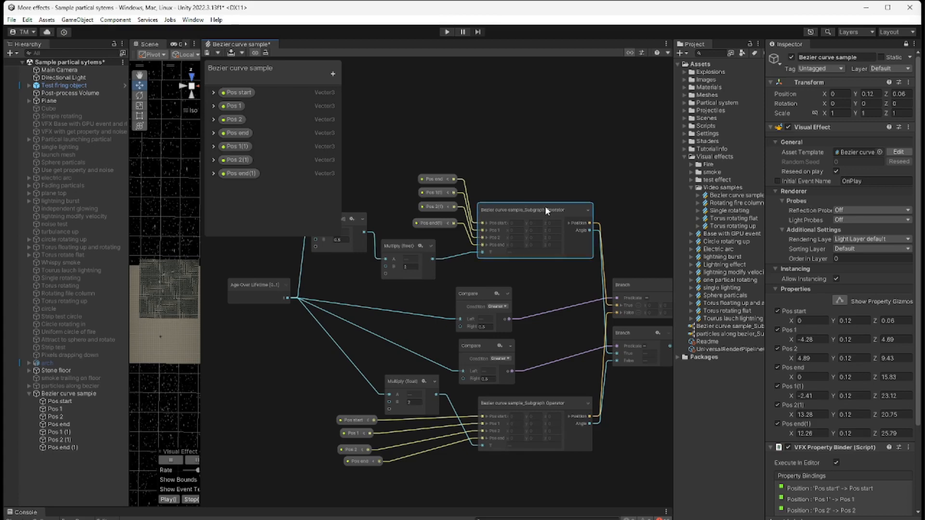
click(544, 404)
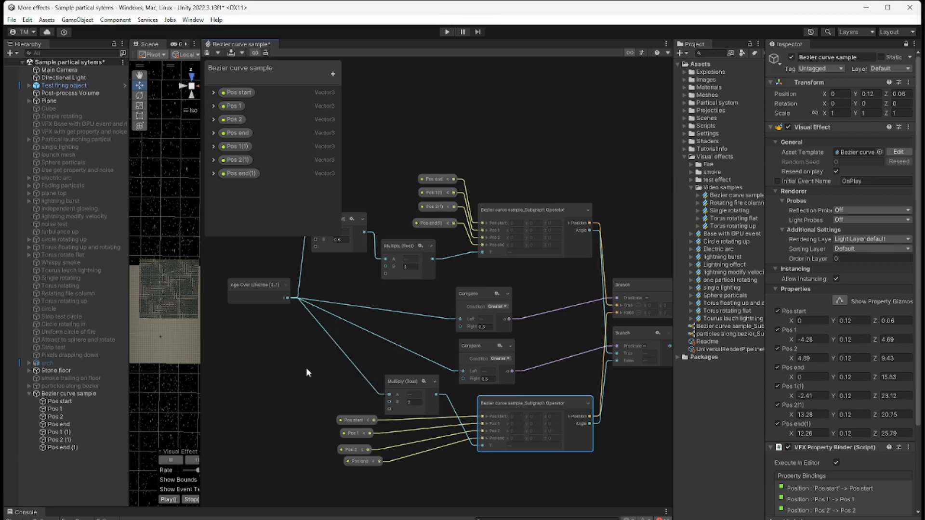
middle_drag(306, 369, 305, 417)
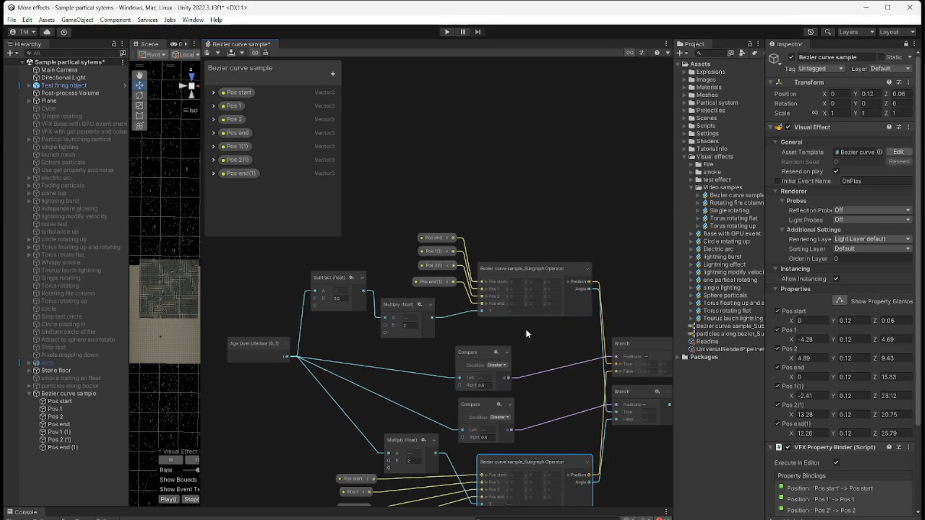
middle_drag(538, 334, 534, 331)
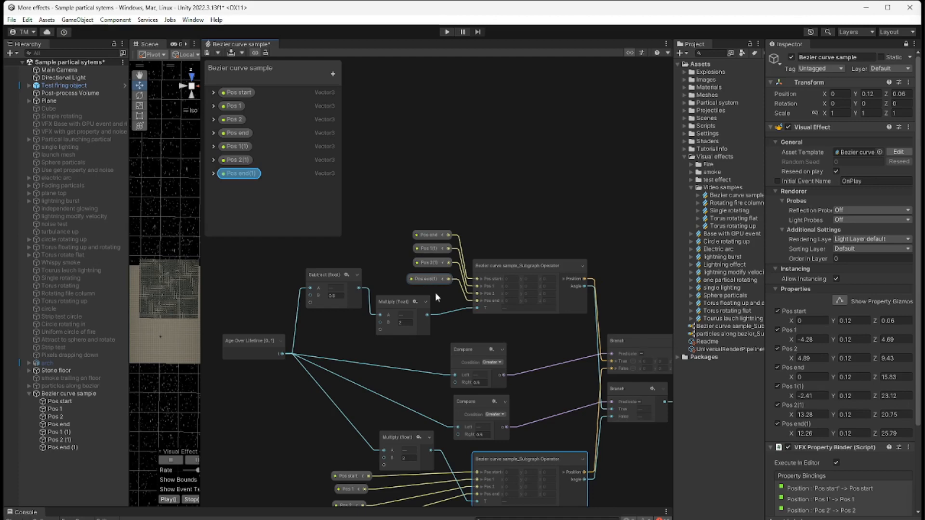
middle_drag(556, 351, 525, 268)
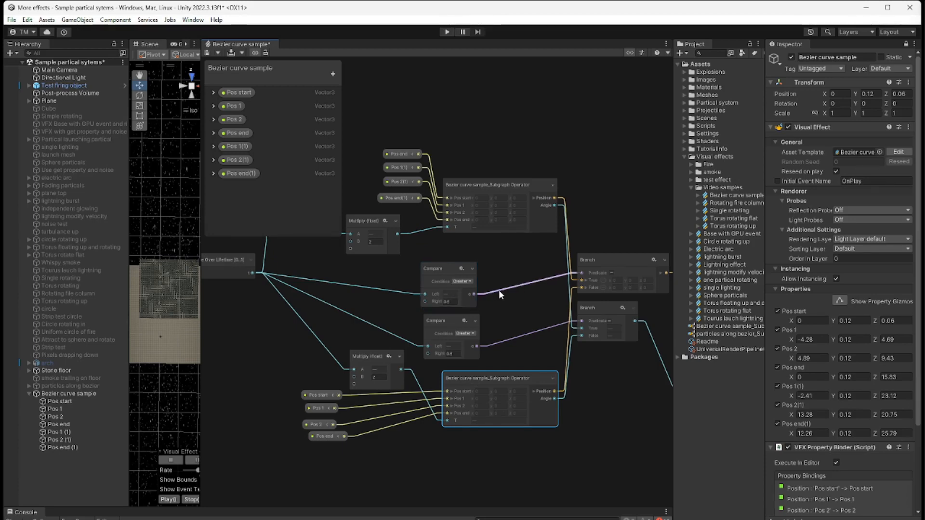
scroll(499, 290, up, 5)
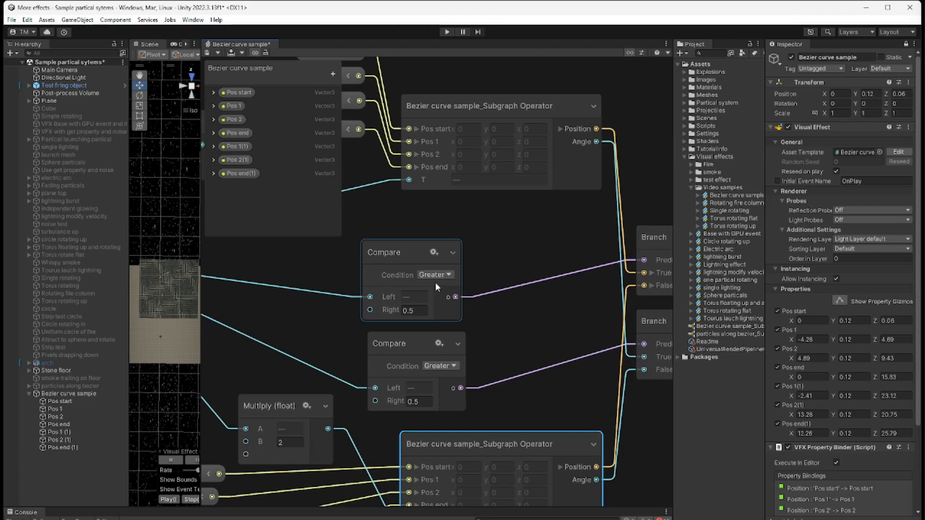
middle_drag(532, 331, 495, 317)
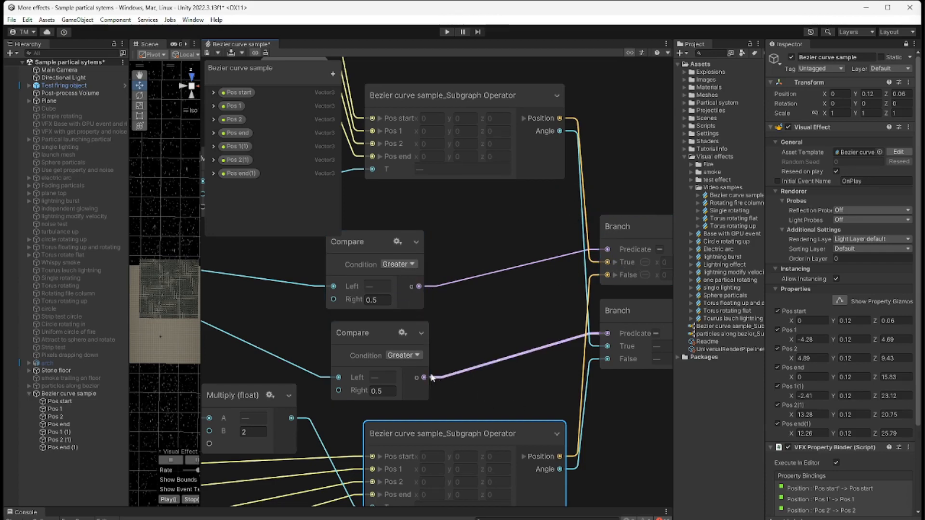
middle_drag(499, 402, 460, 354)
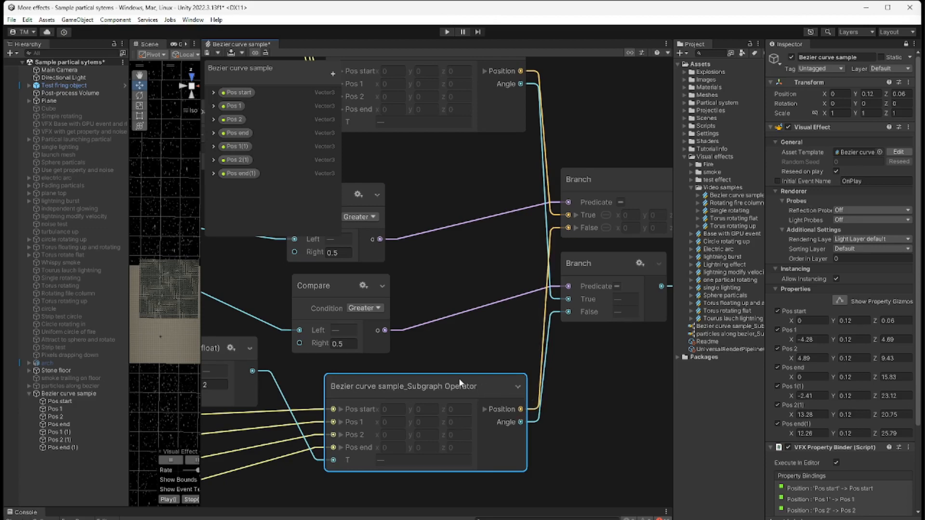
scroll(472, 345, down, 5)
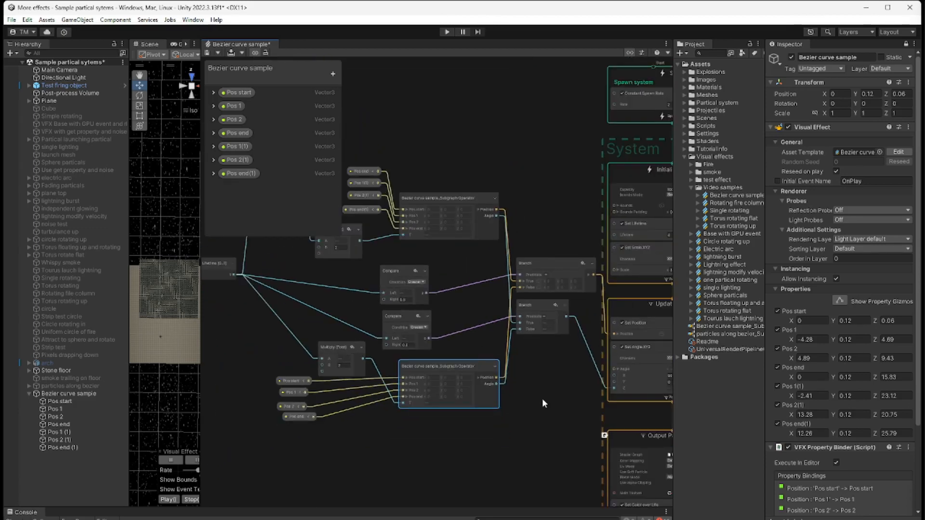
scroll(493, 404, up, 5)
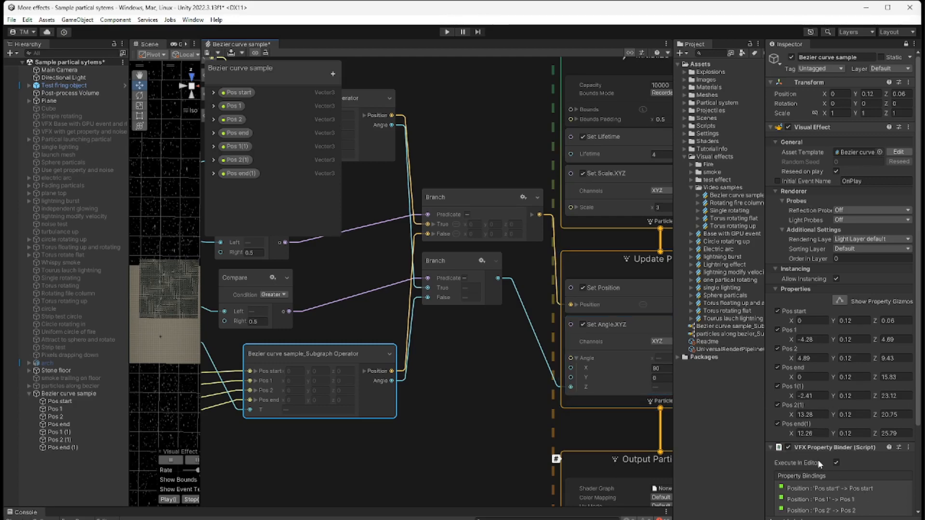
Show the Bezier curve sample object's VFX Property Binder bindings, and enlarge the Scene view beside the graph
click(100, 396)
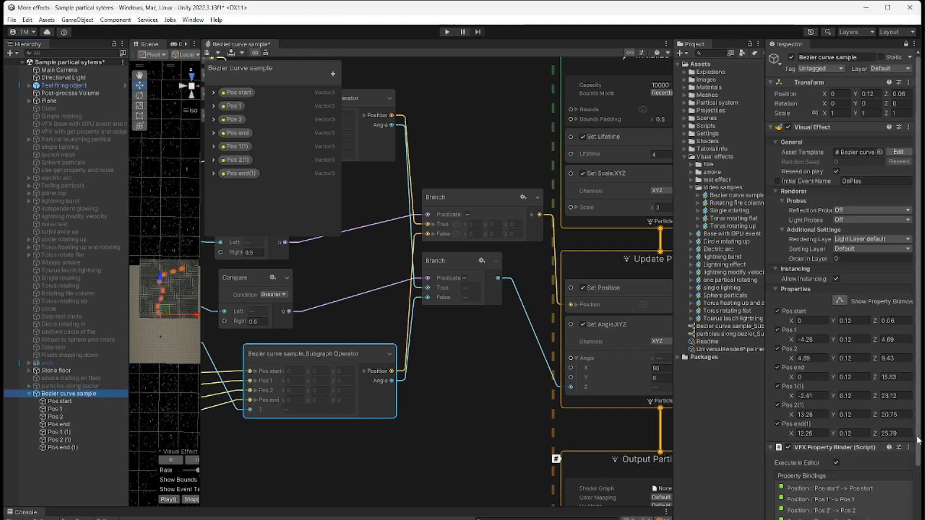
scroll(913, 433, down, 3)
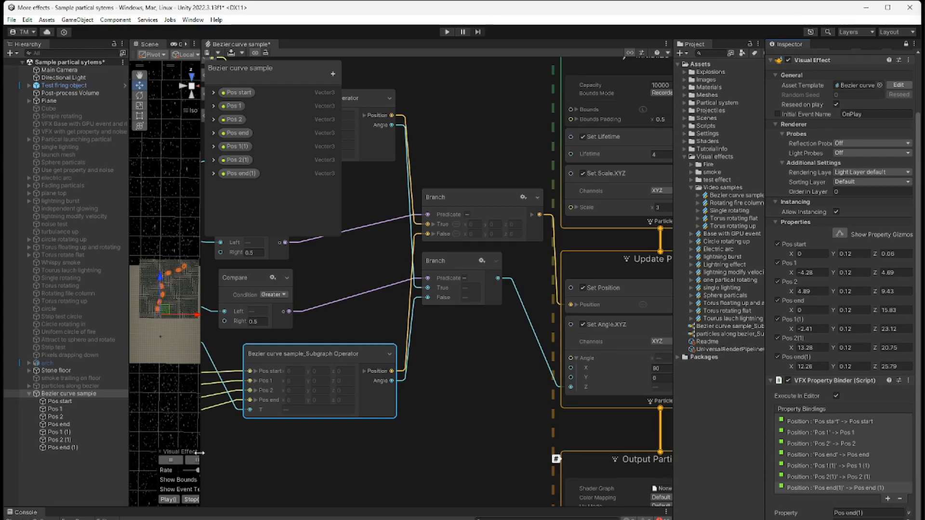
drag(198, 446, 488, 456)
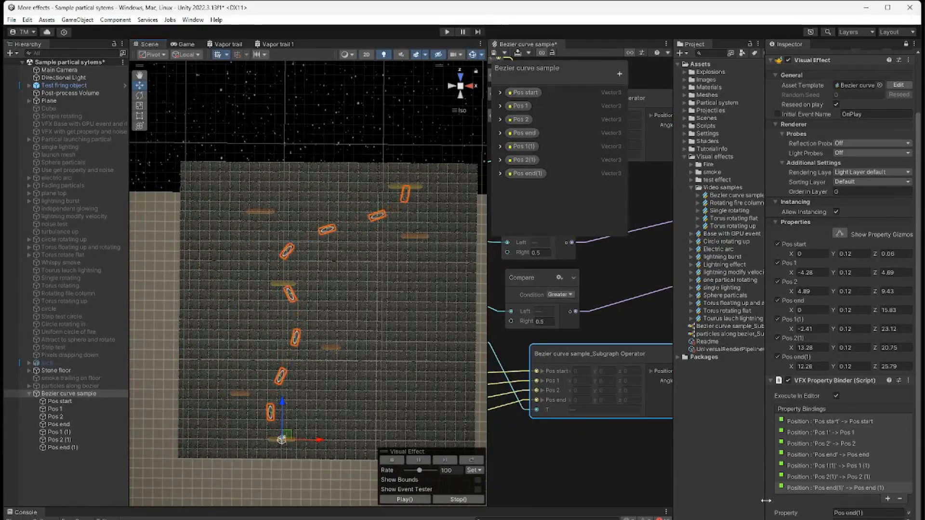
drag(765, 501, 840, 499)
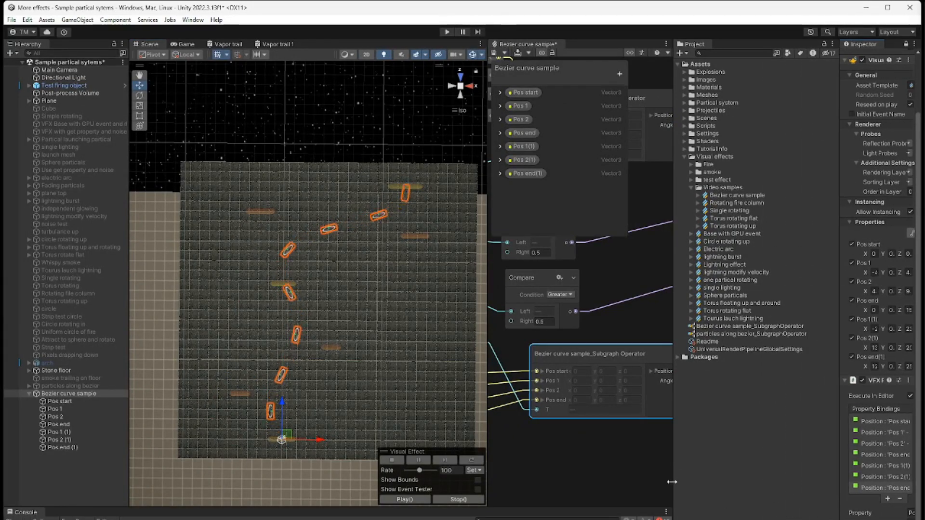
drag(673, 482, 755, 483)
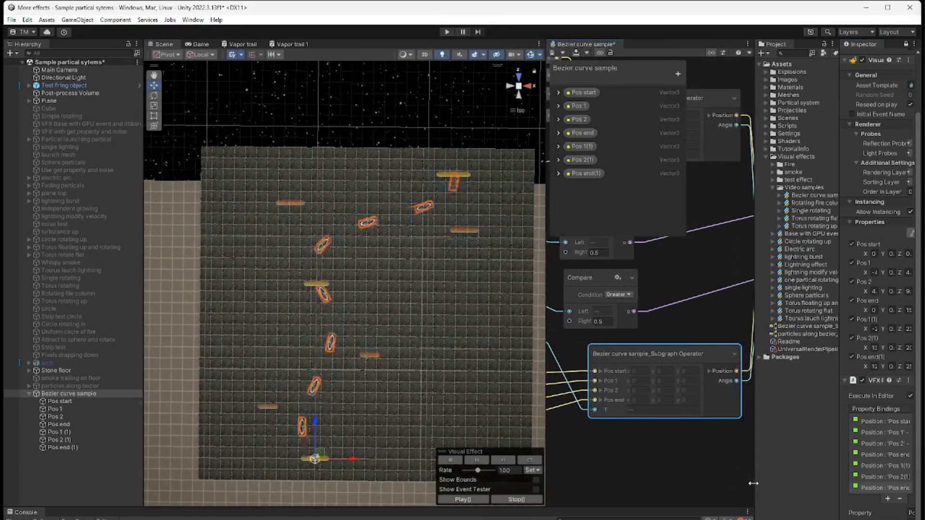
Move Pos 1 (1) back and forth along the X axis, leaving it farther out in negative X than its original position
click(420, 385)
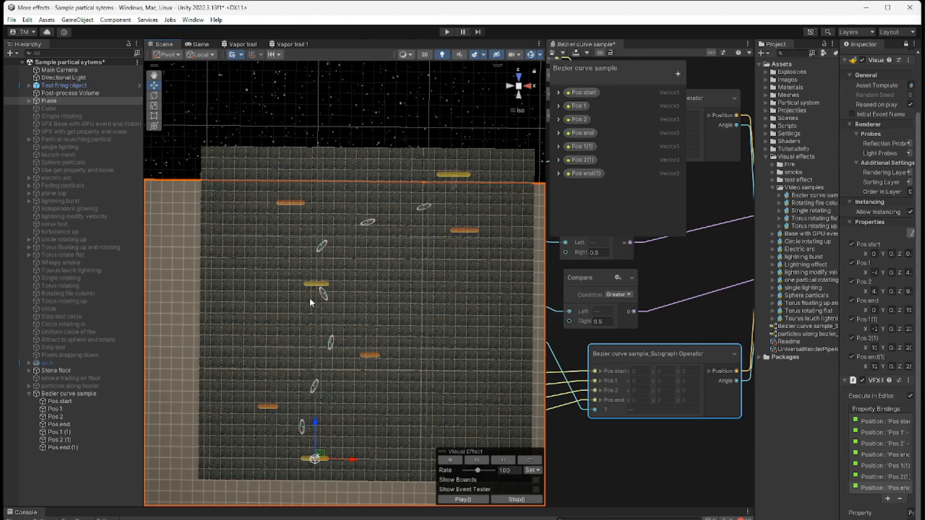
scroll(345, 272, up, 5)
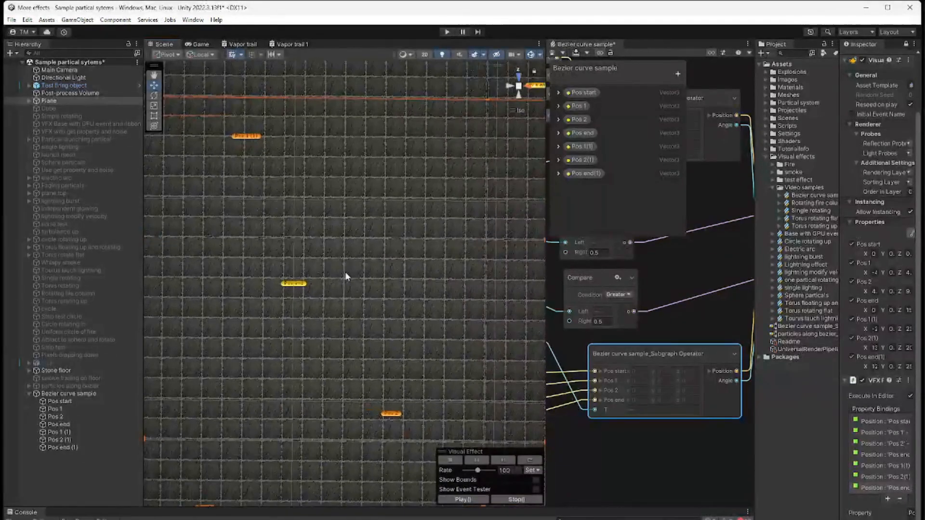
scroll(342, 276, down, 2)
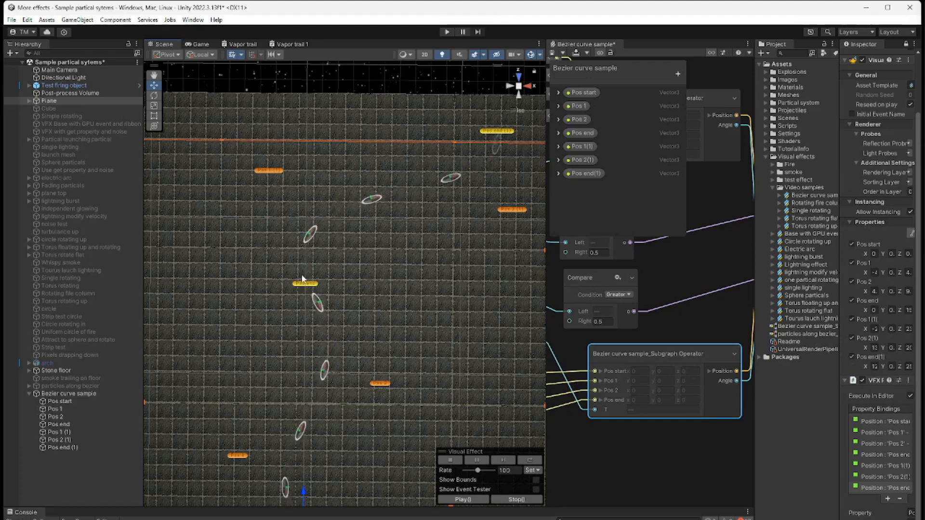
click(257, 175)
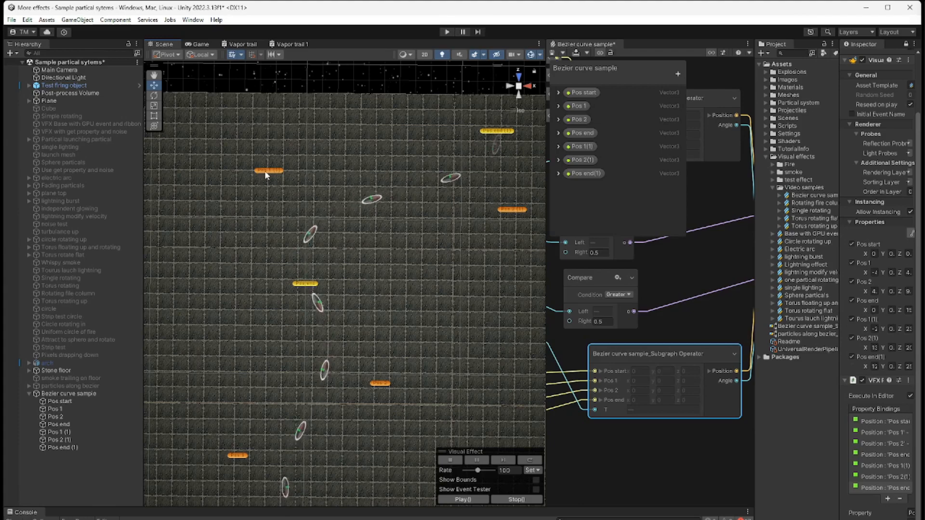
click(265, 172)
drag(305, 171, 222, 171)
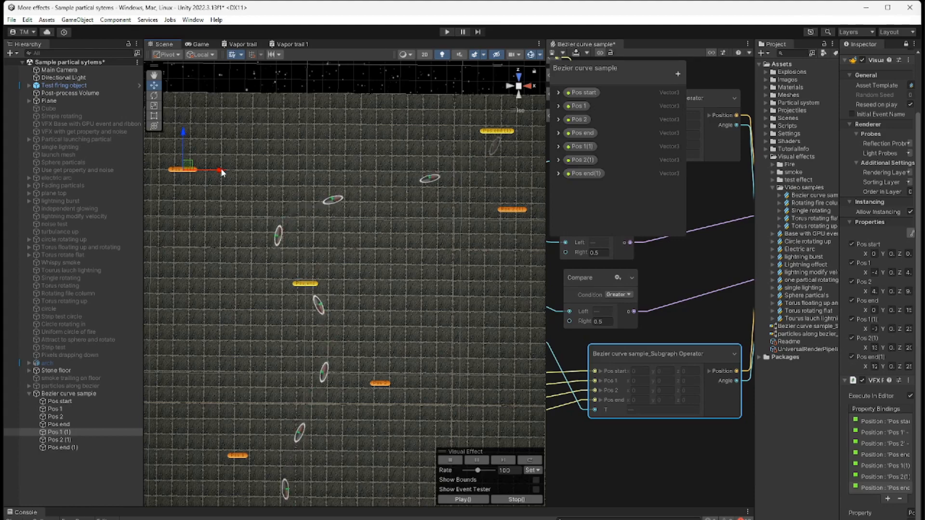
drag(221, 171, 375, 178)
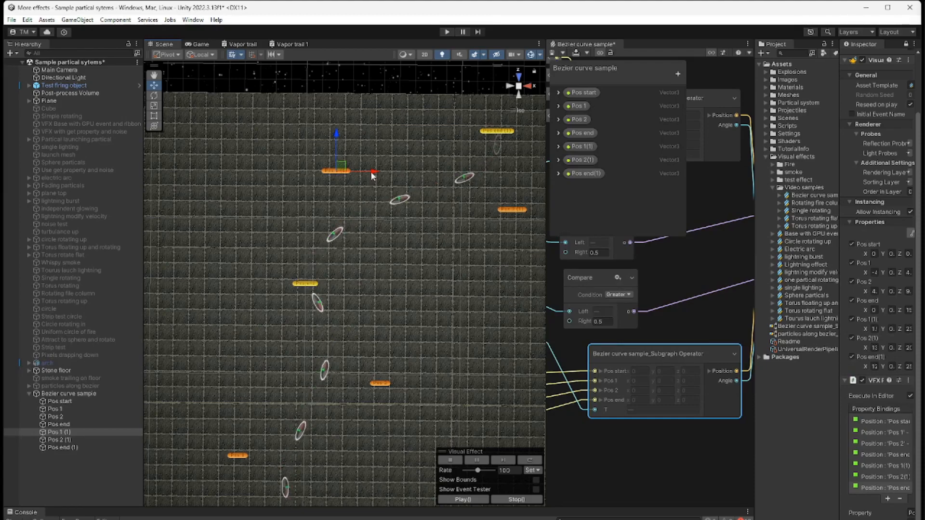
drag(384, 175, 245, 172)
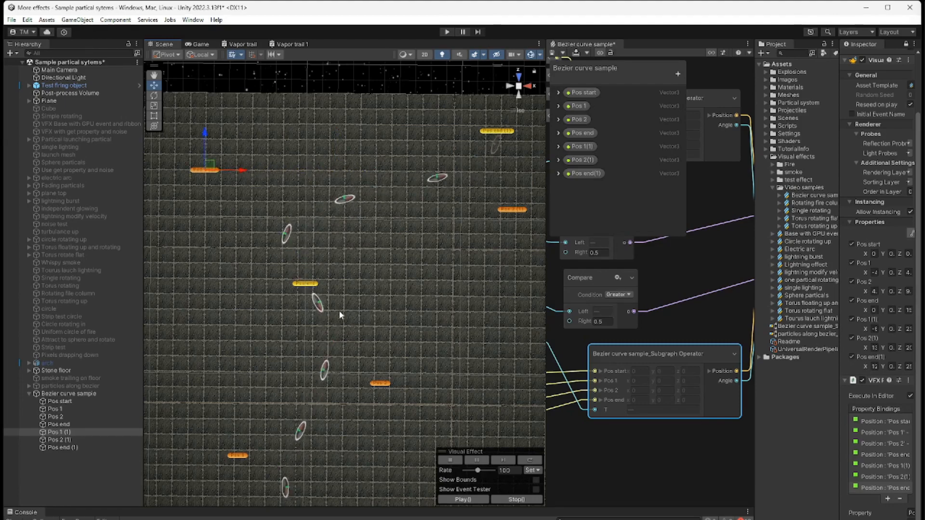
Reselect Pos 1 (1) in the scene and nudge it slightly farther along negative X
click(283, 258)
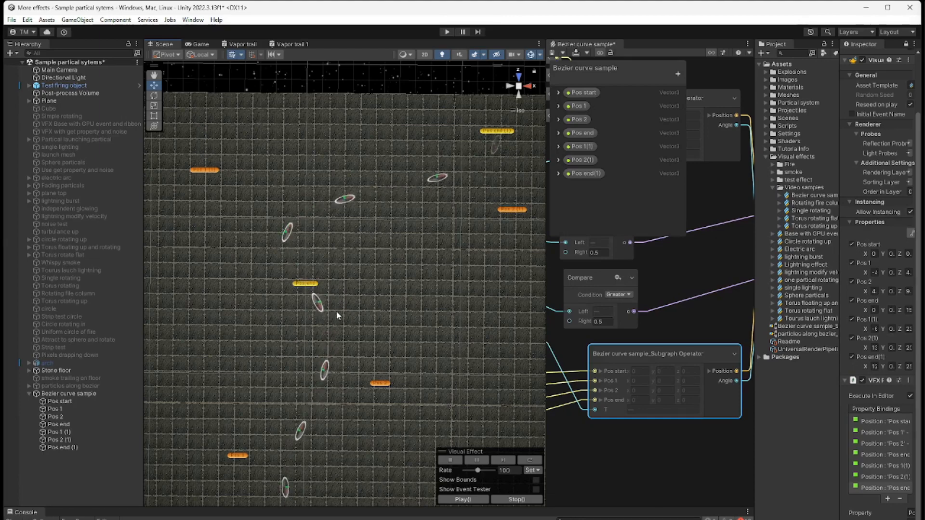
click(207, 170)
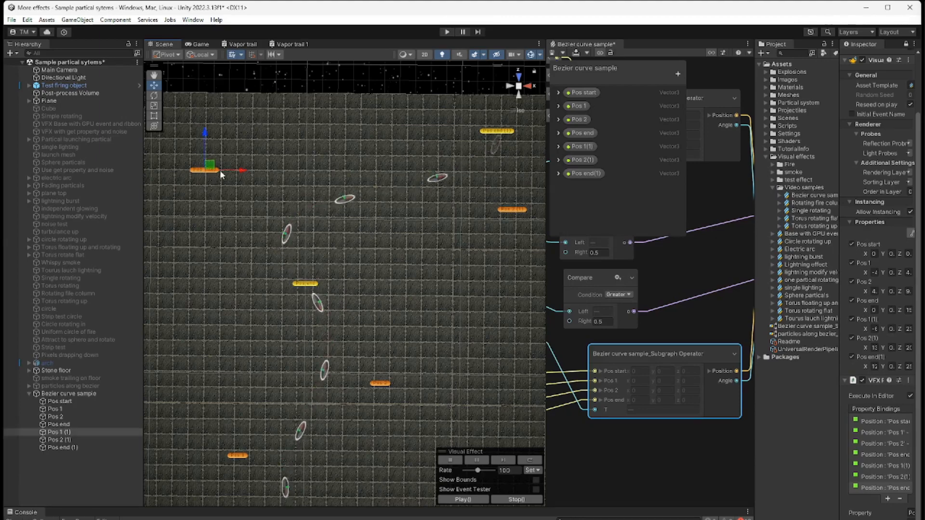
drag(245, 173, 230, 172)
scroll(310, 269, down, 2)
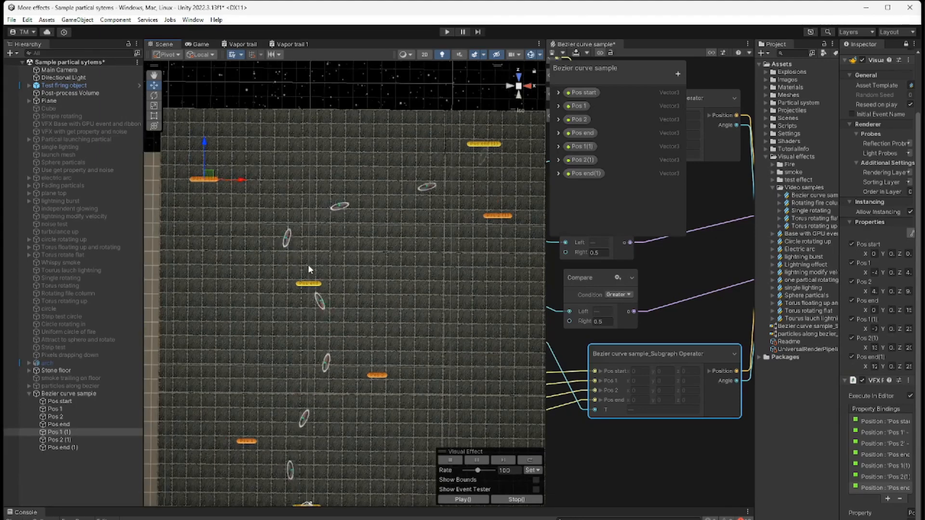
Move Pos end (1) along negative X until it is above the middle of the floor, and raise it slightly along positive Z
middle_drag(393, 369, 375, 330)
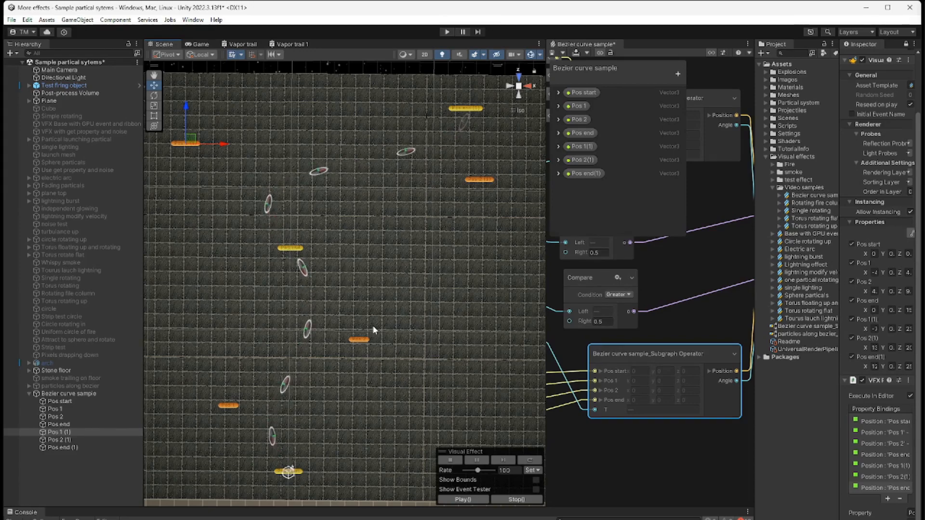
click(475, 111)
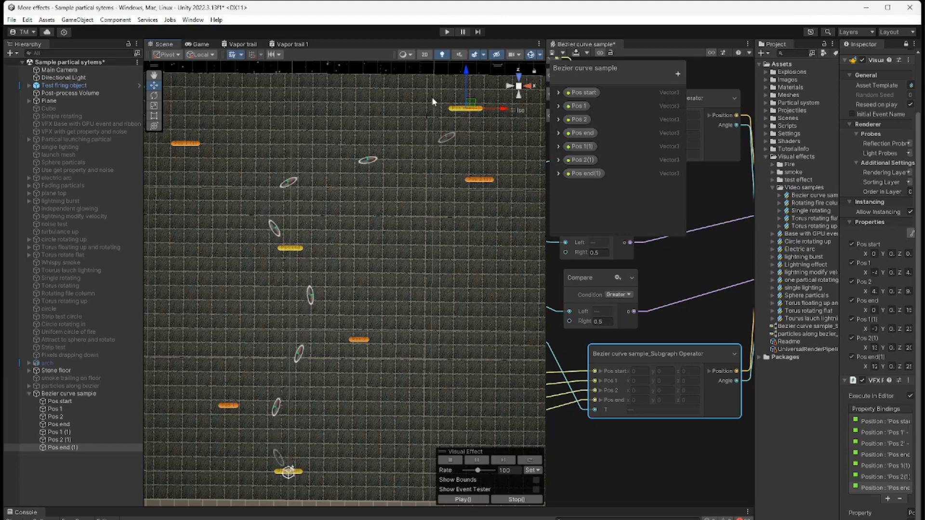
click(519, 111)
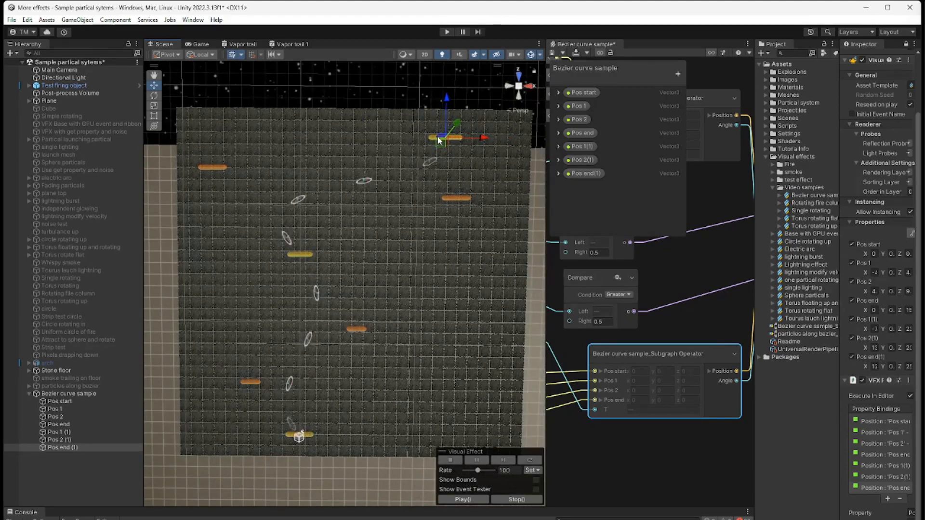
click(62, 447)
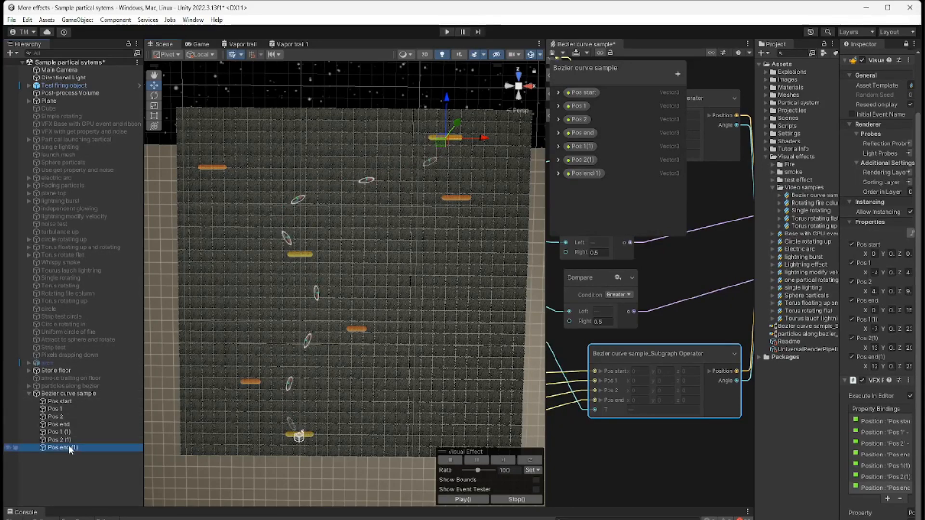
drag(484, 137, 405, 137)
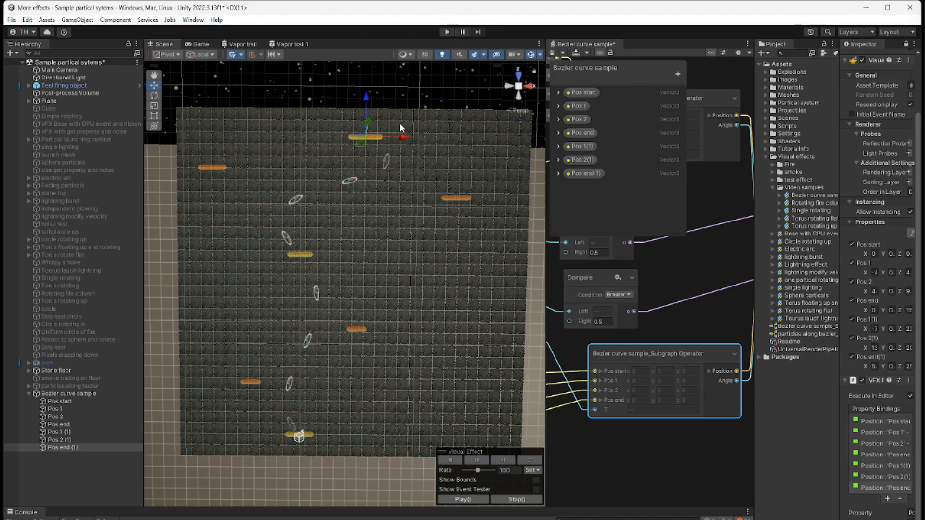
drag(368, 95, 368, 76)
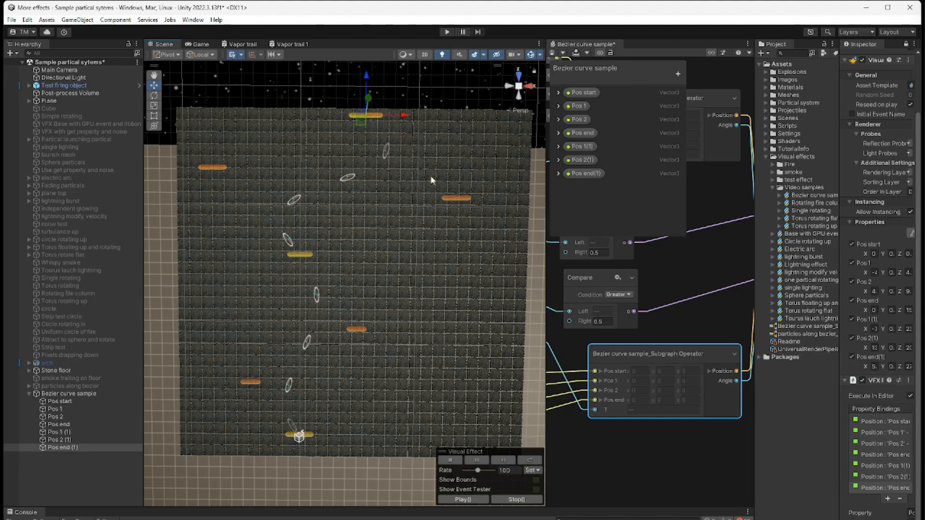
Move Pos 2 (1) along negative Z to just above Pos end's level, and shift Pos 2 along positive X
click(463, 198)
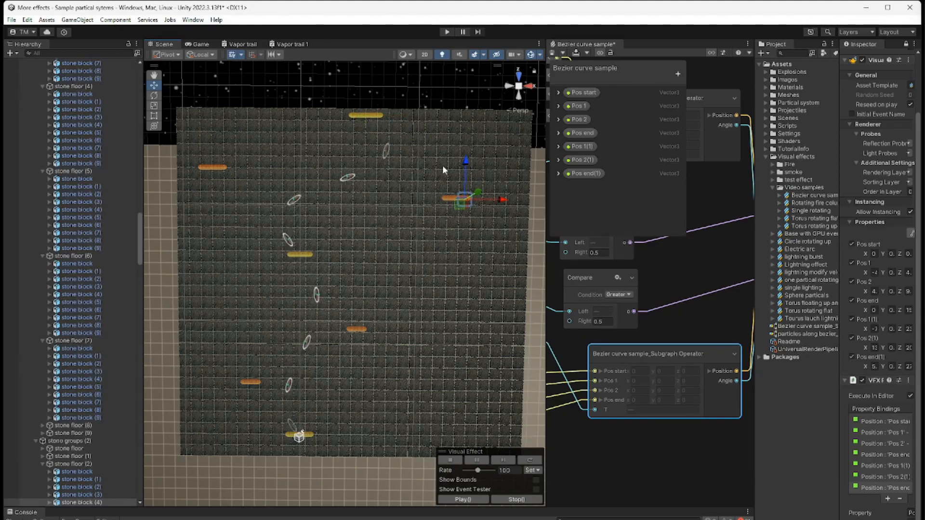
drag(139, 232, 140, 89)
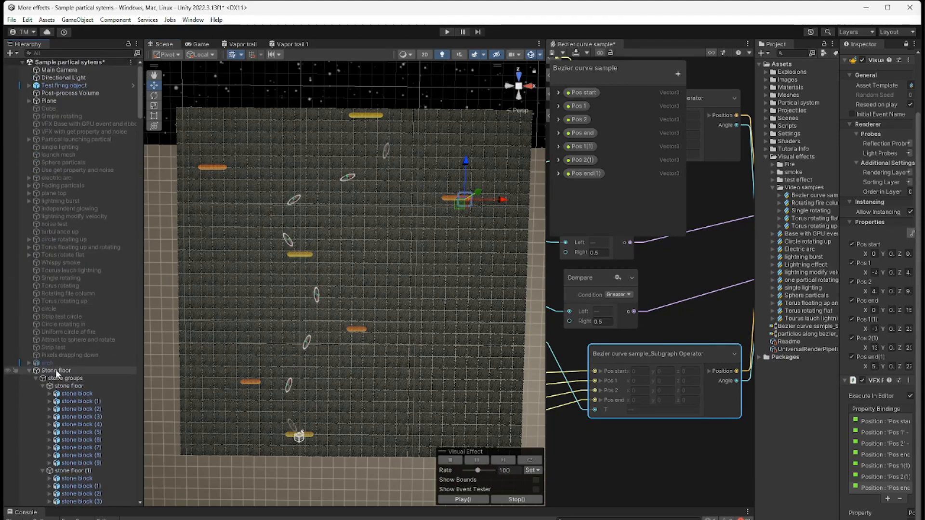
click(30, 371)
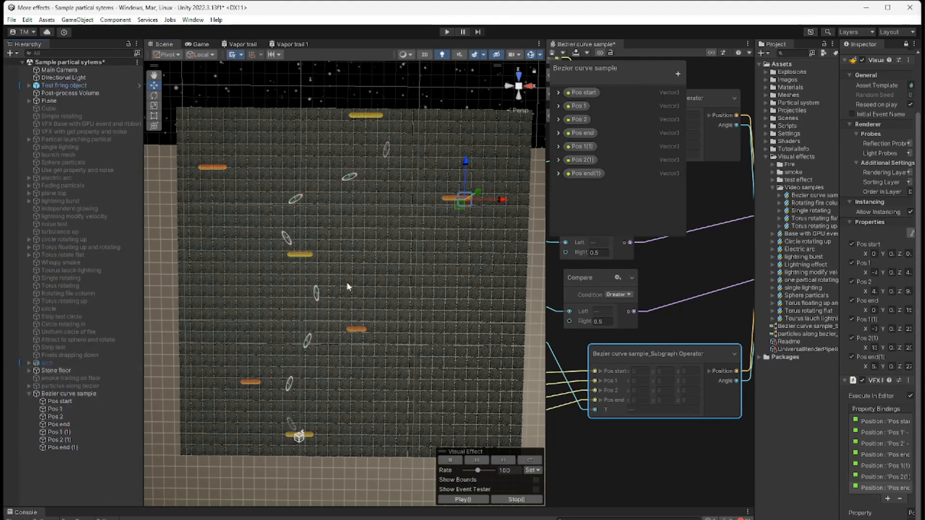
click(72, 440)
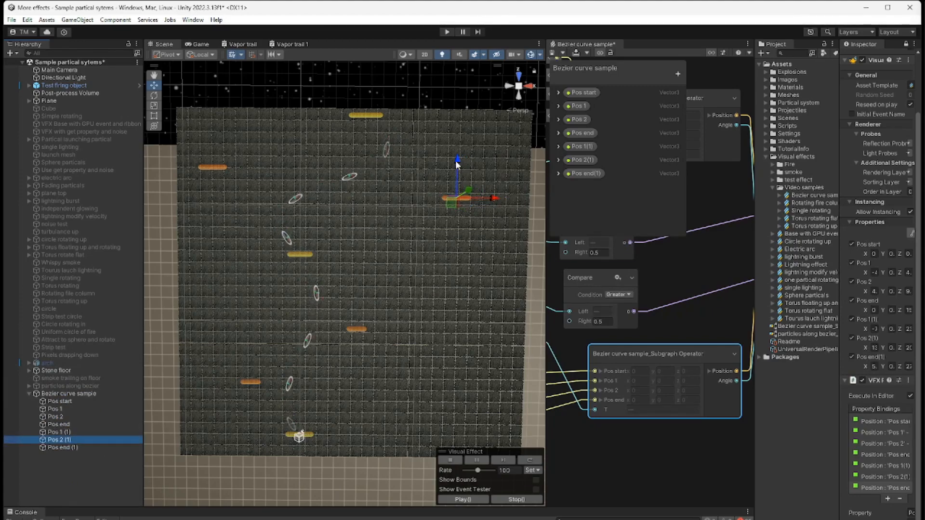
drag(457, 165, 457, 203)
drag(457, 208, 457, 208)
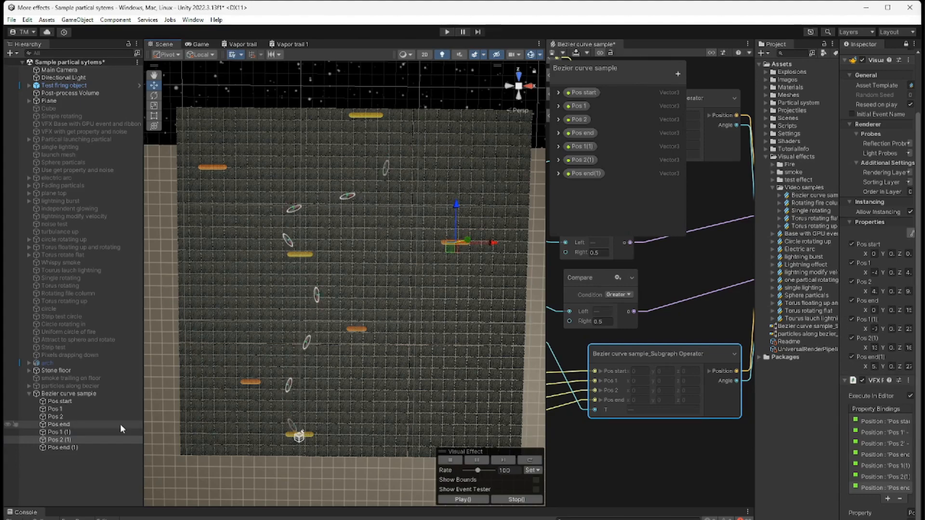
click(75, 417)
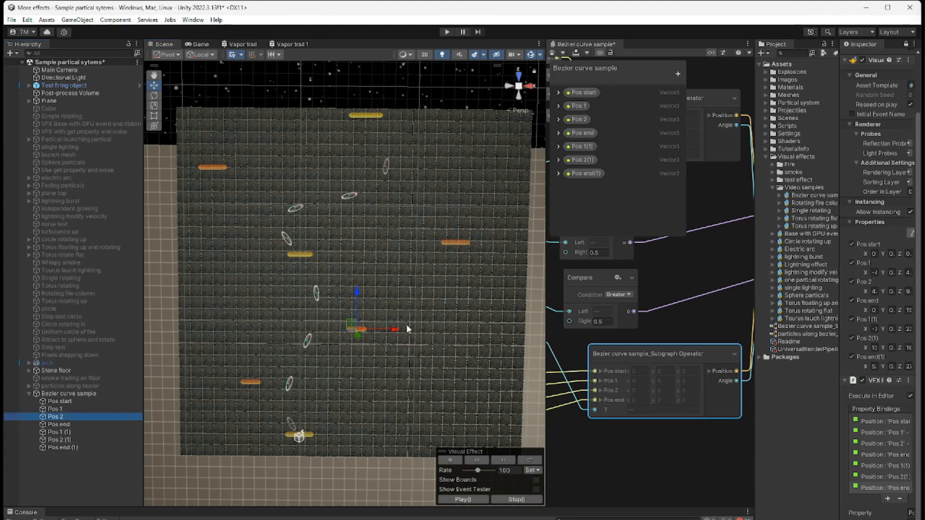
drag(394, 332, 438, 330)
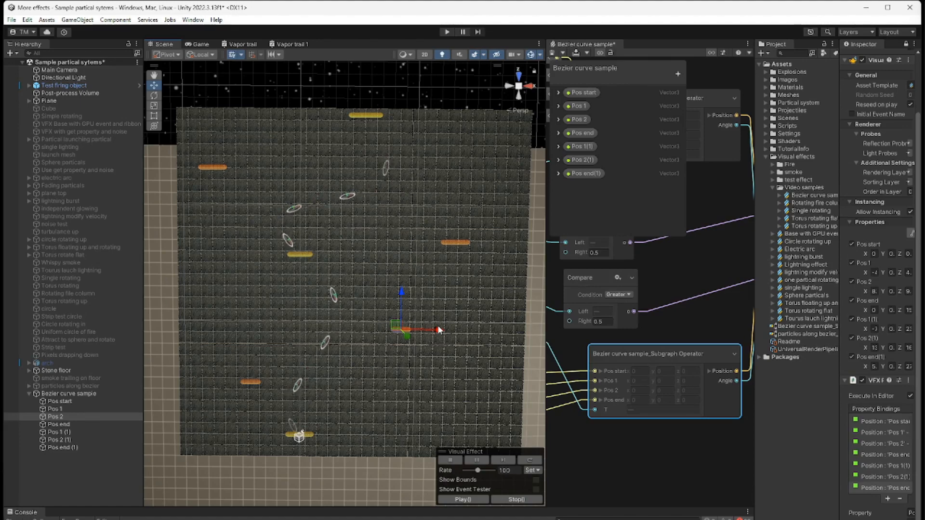
Bring both subgraph nodes together with the Compare and Branch nodes into view in the graph
click(607, 490)
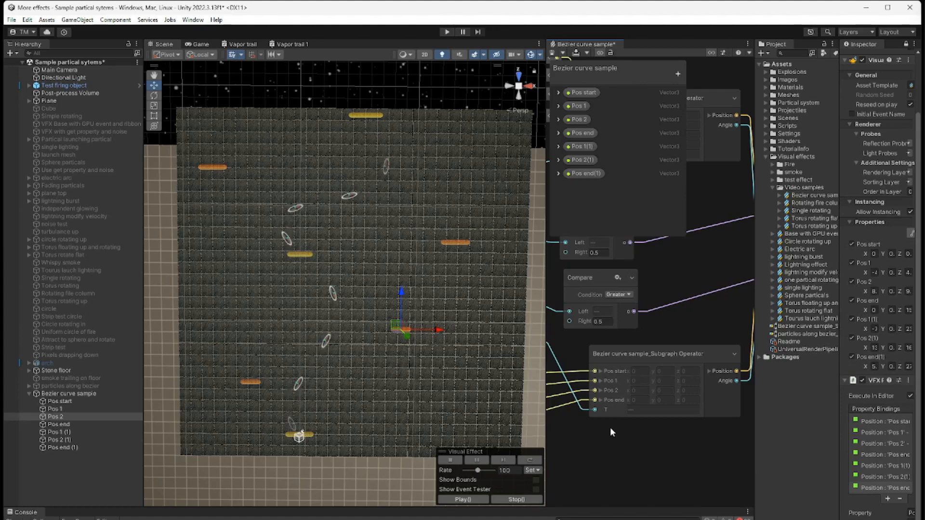
scroll(606, 438, down, 2)
scroll(605, 437, down, 2)
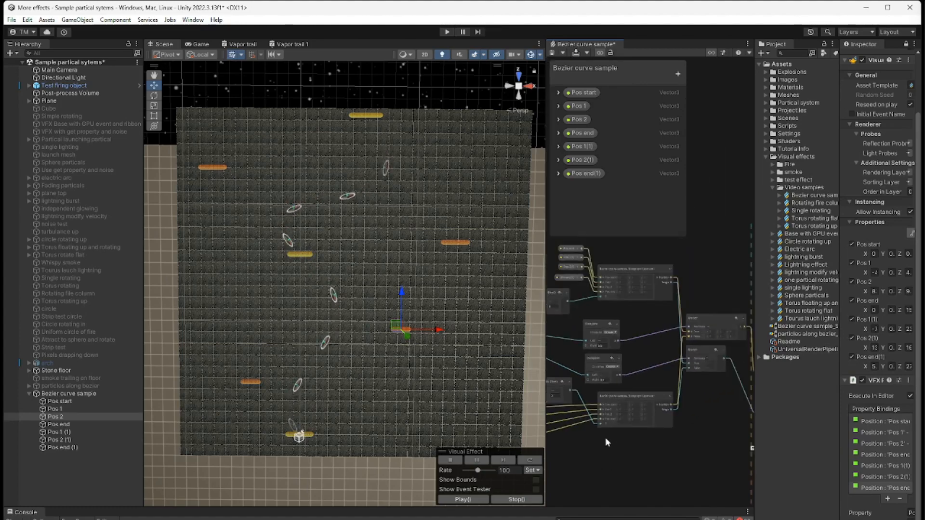